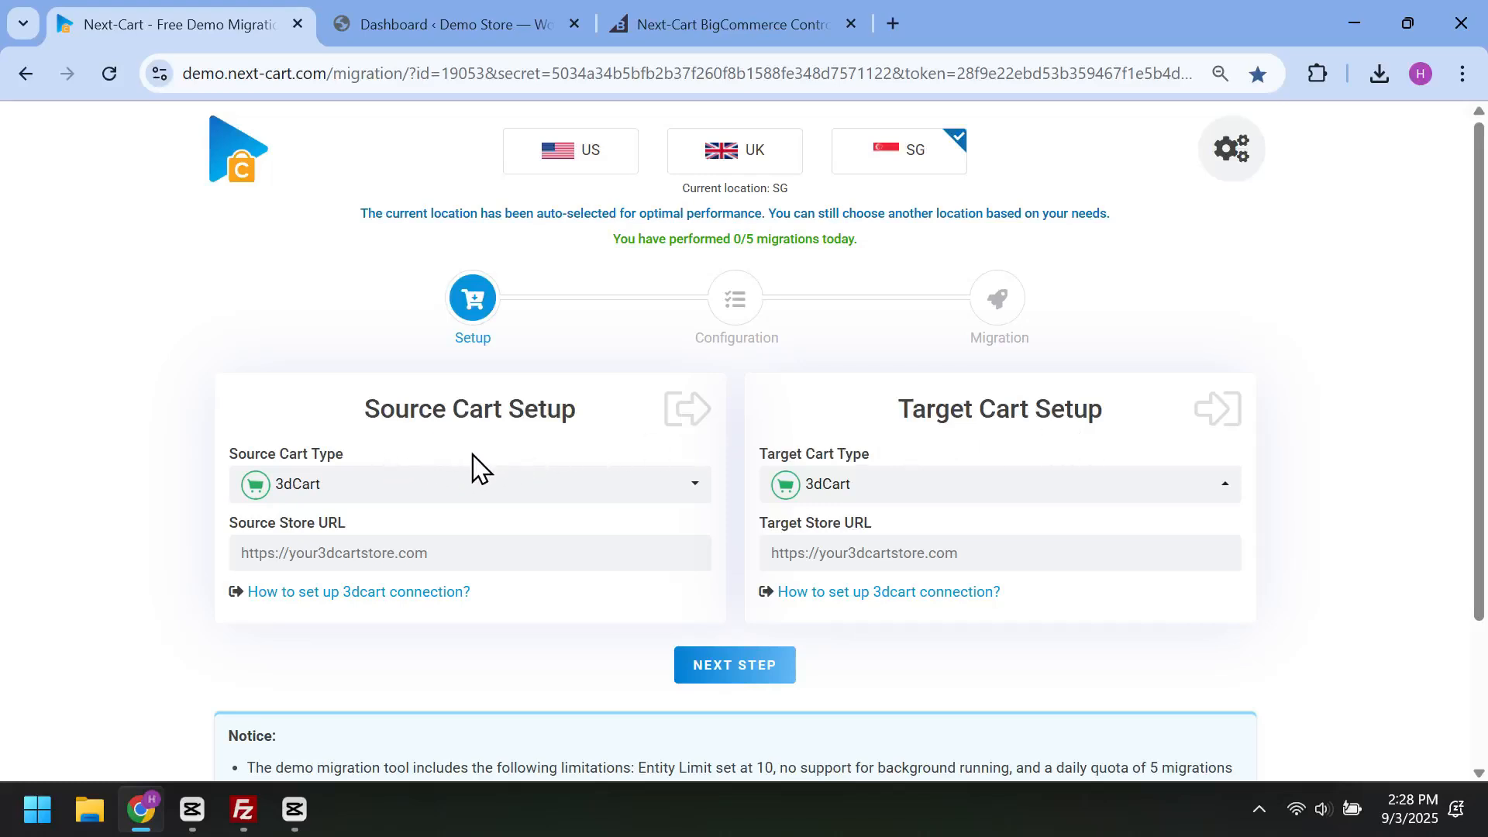
# Step: Set the source cart type to WooCommerce (WordPress) and the target cart type to BigCommerce
pyautogui.click(474, 495)
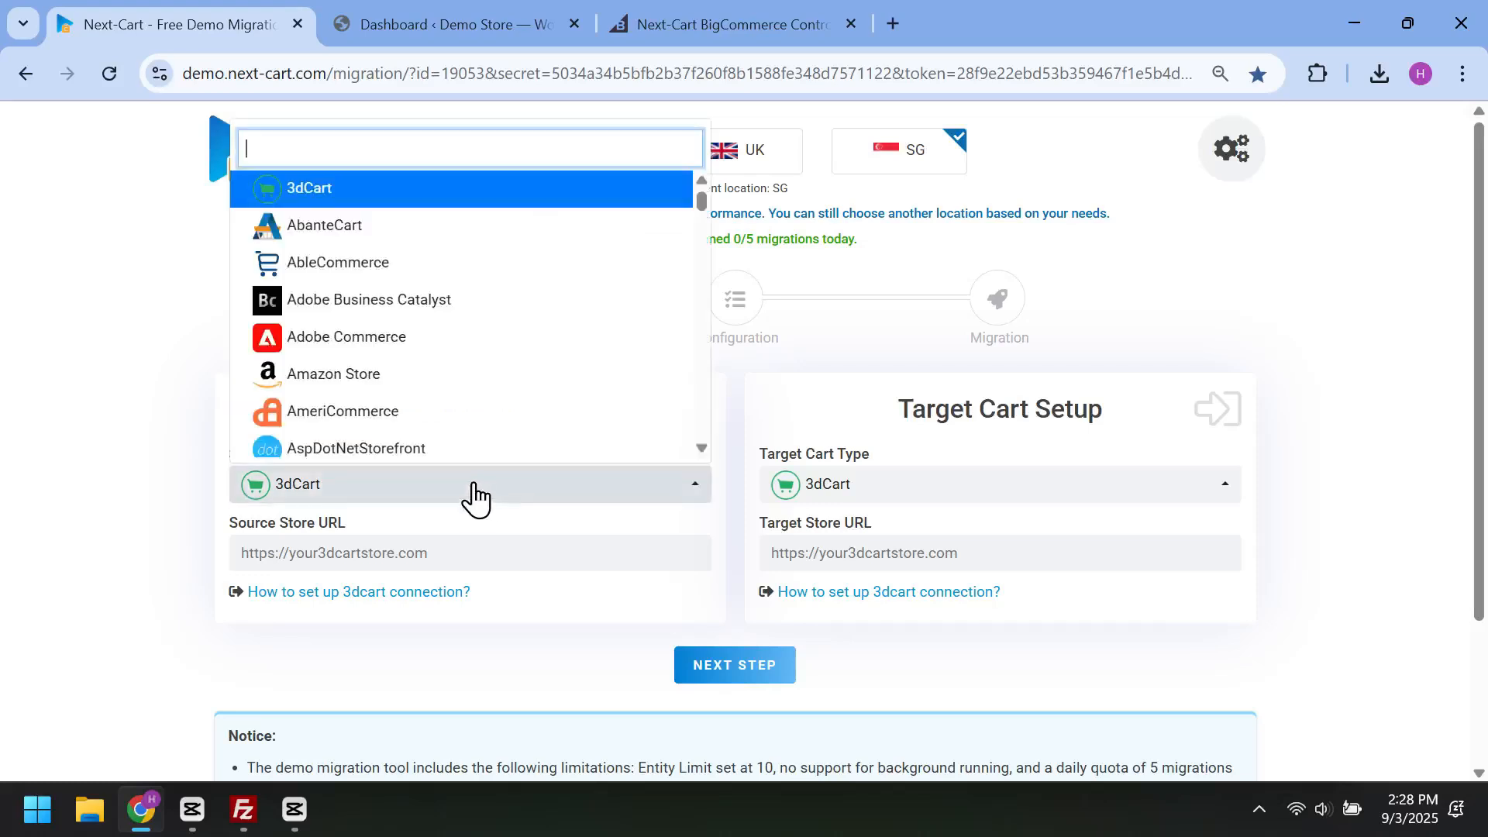
pyautogui.write('wo')
pyautogui.click(432, 325)
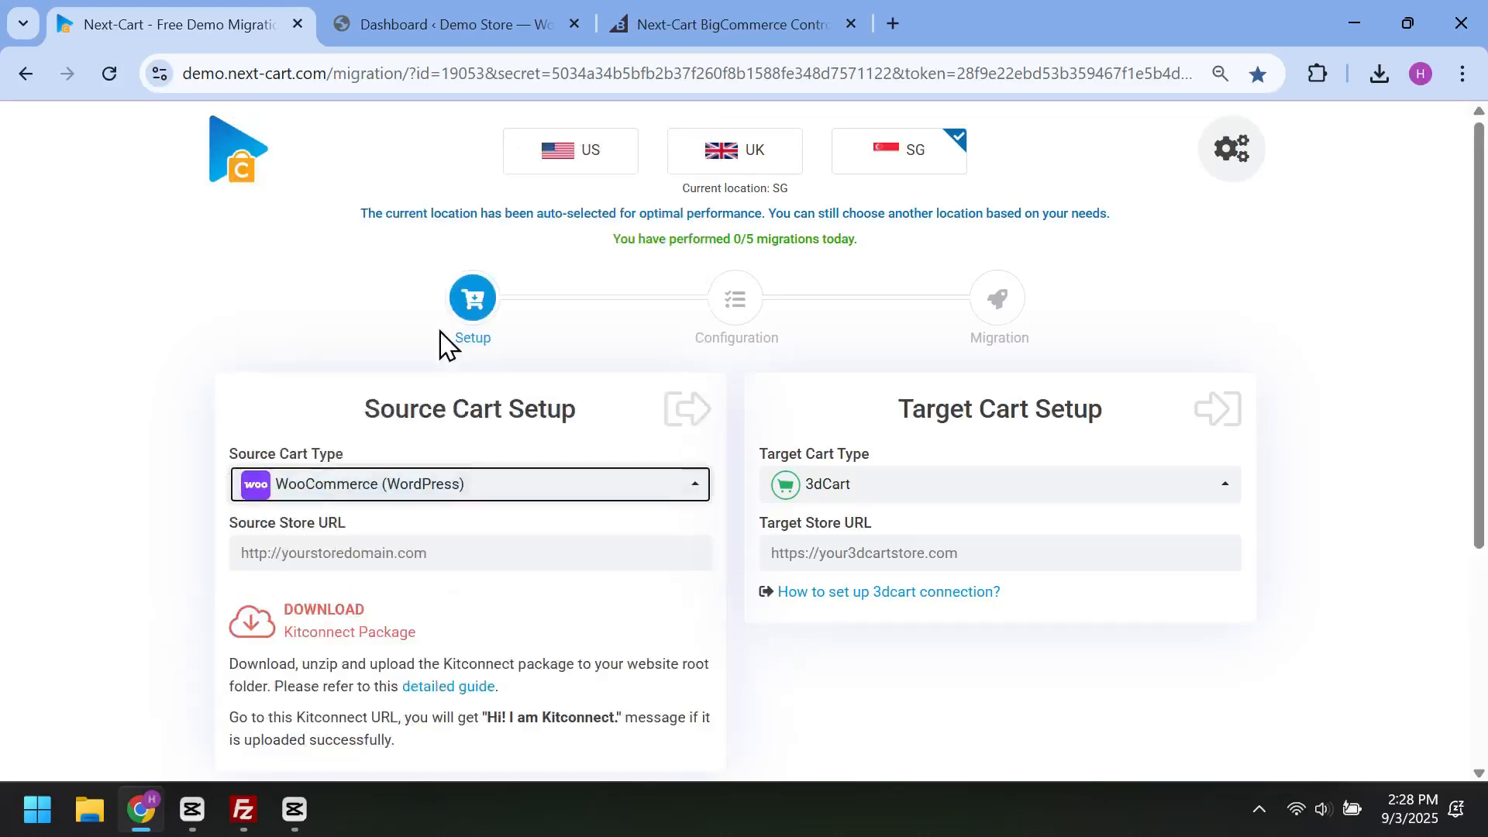
pyautogui.click(944, 487)
pyautogui.write('big')
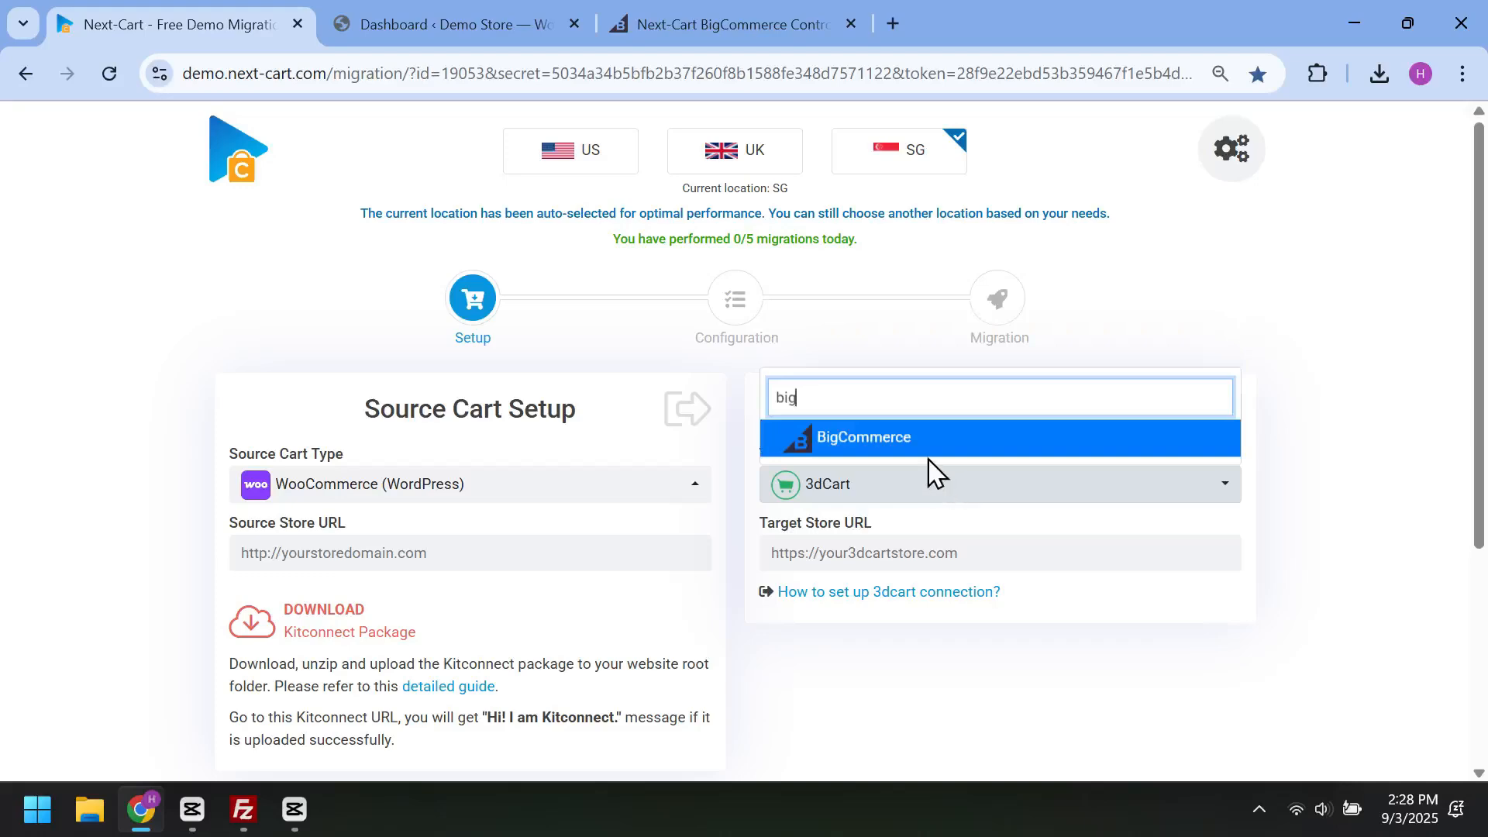
pyautogui.click(881, 439)
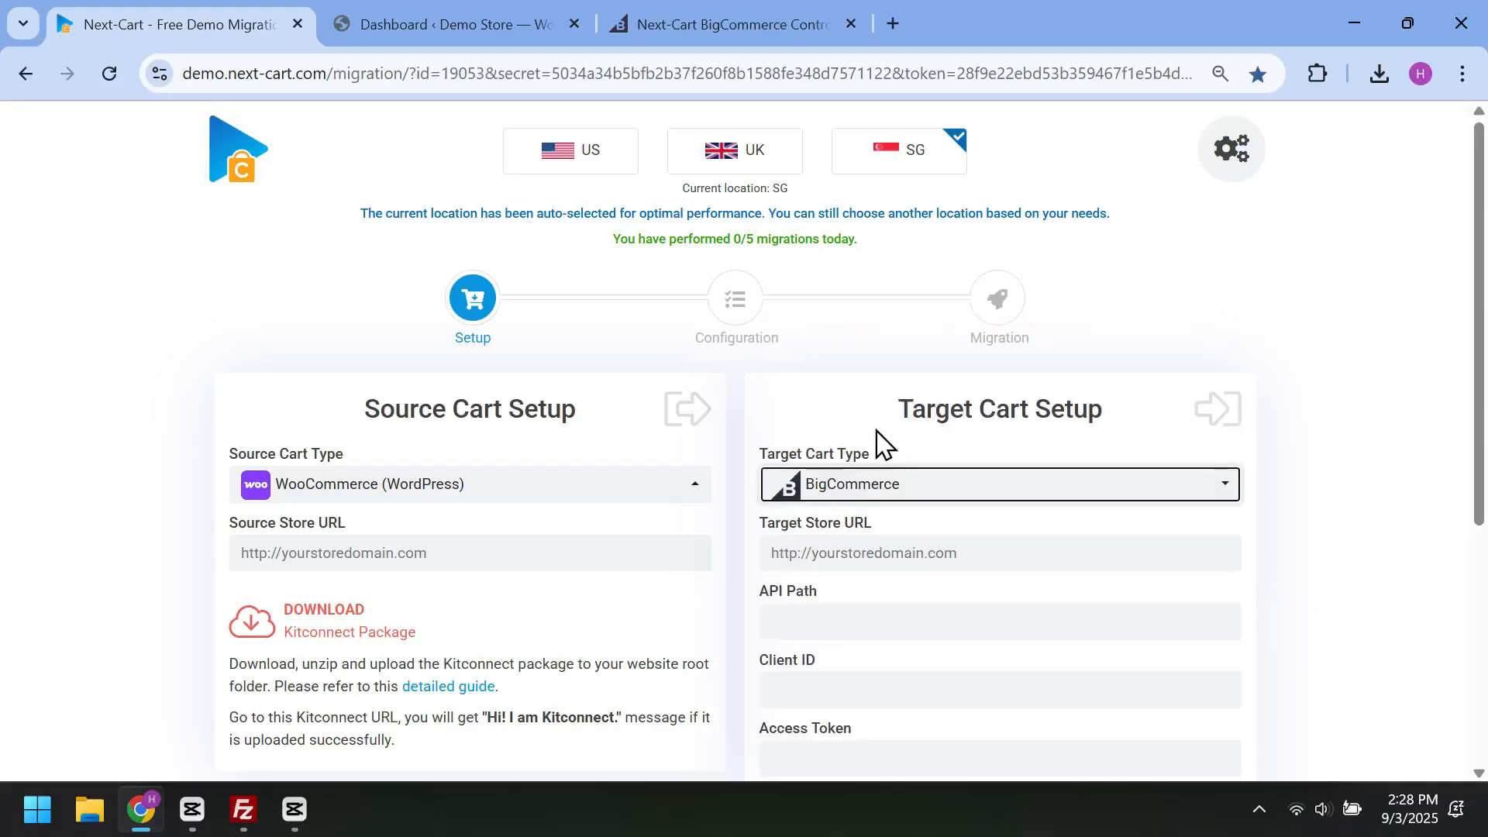
pyautogui.scroll(-2, 880, 442)
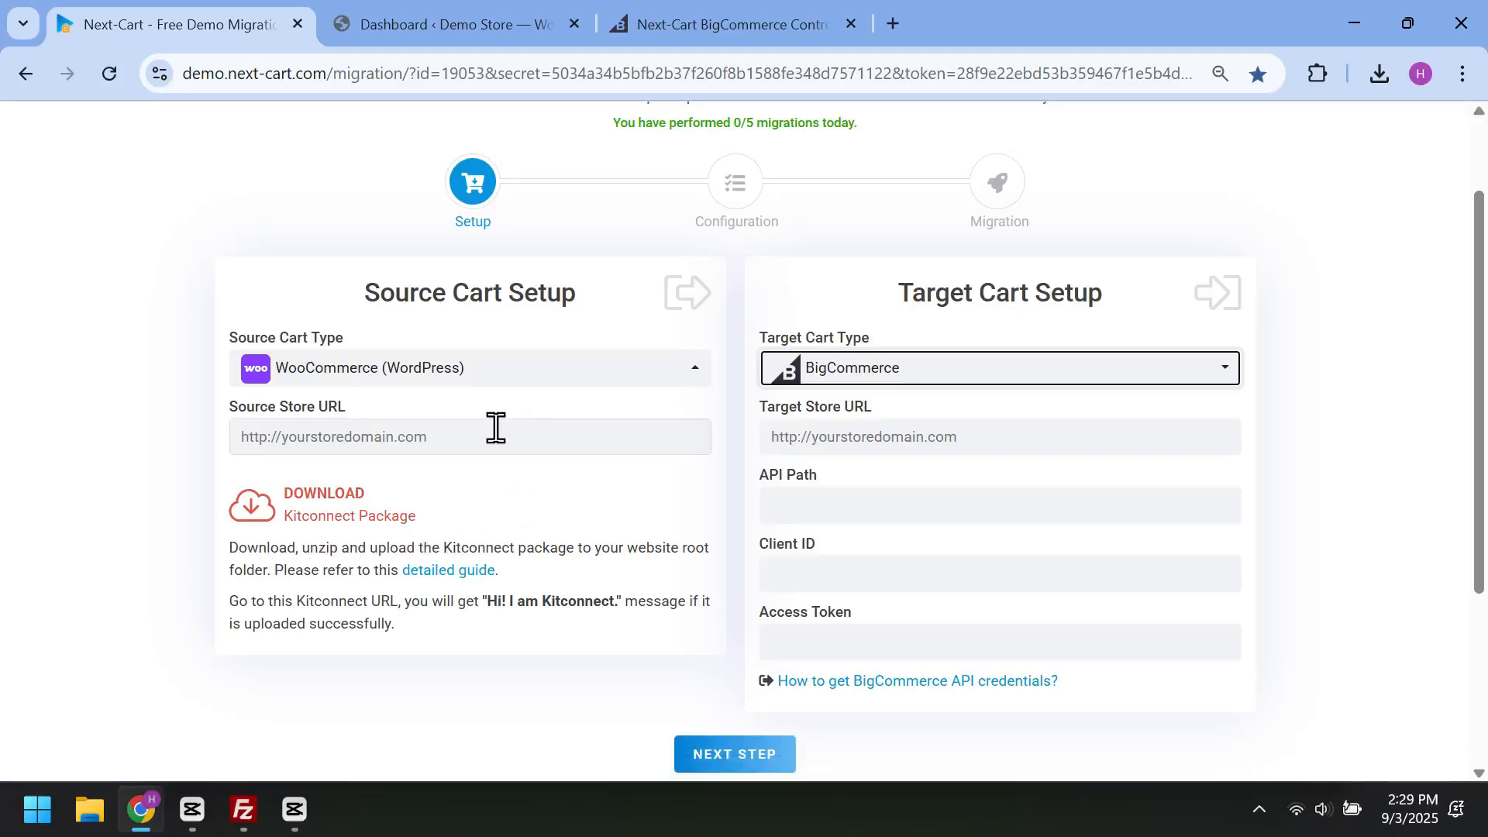
pyautogui.click(402, 434)
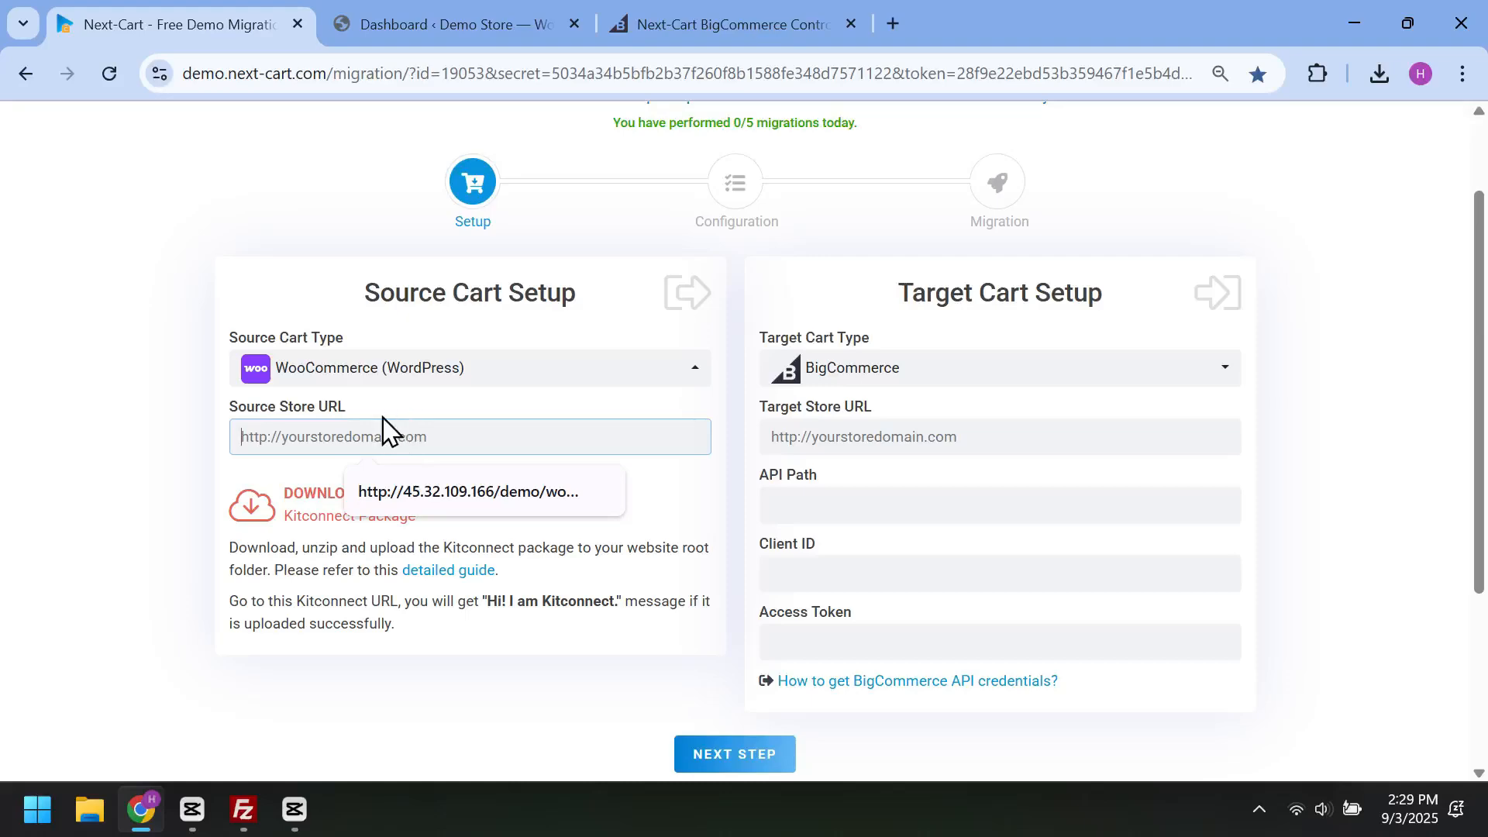
pyautogui.click(446, 31)
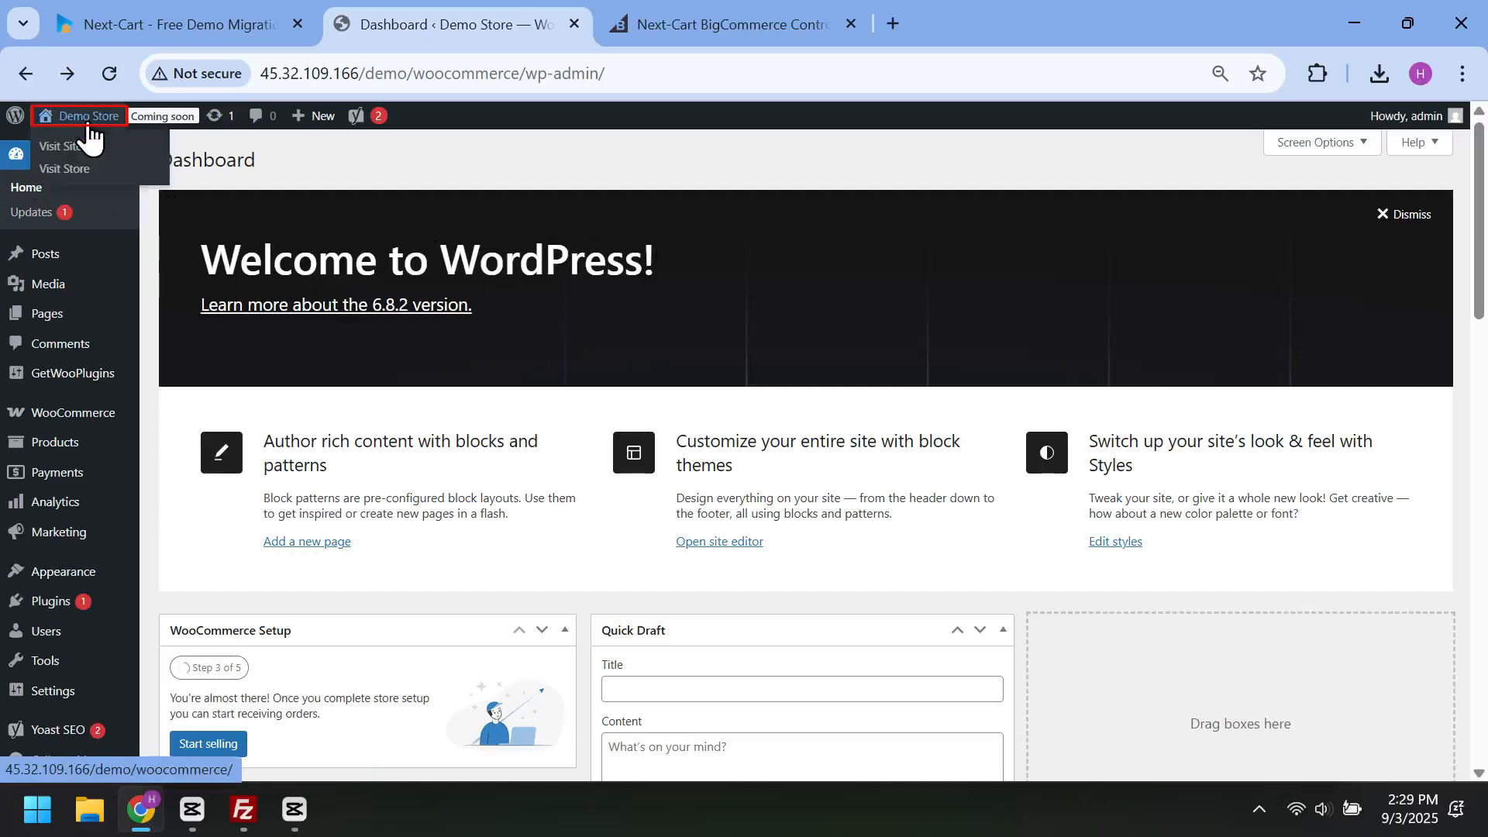
pyautogui.click(88, 118)
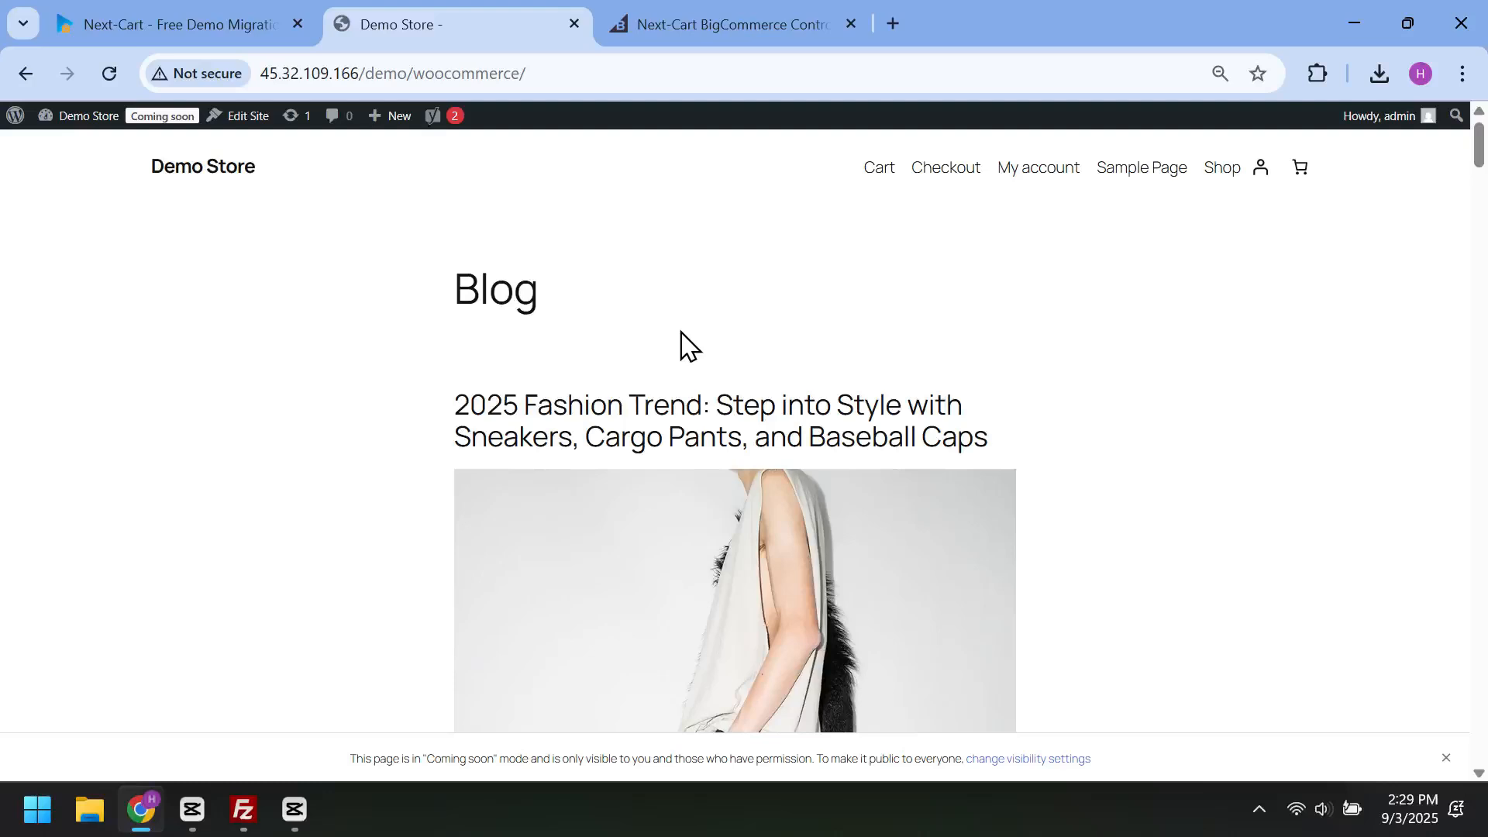
pyautogui.click(596, 78)
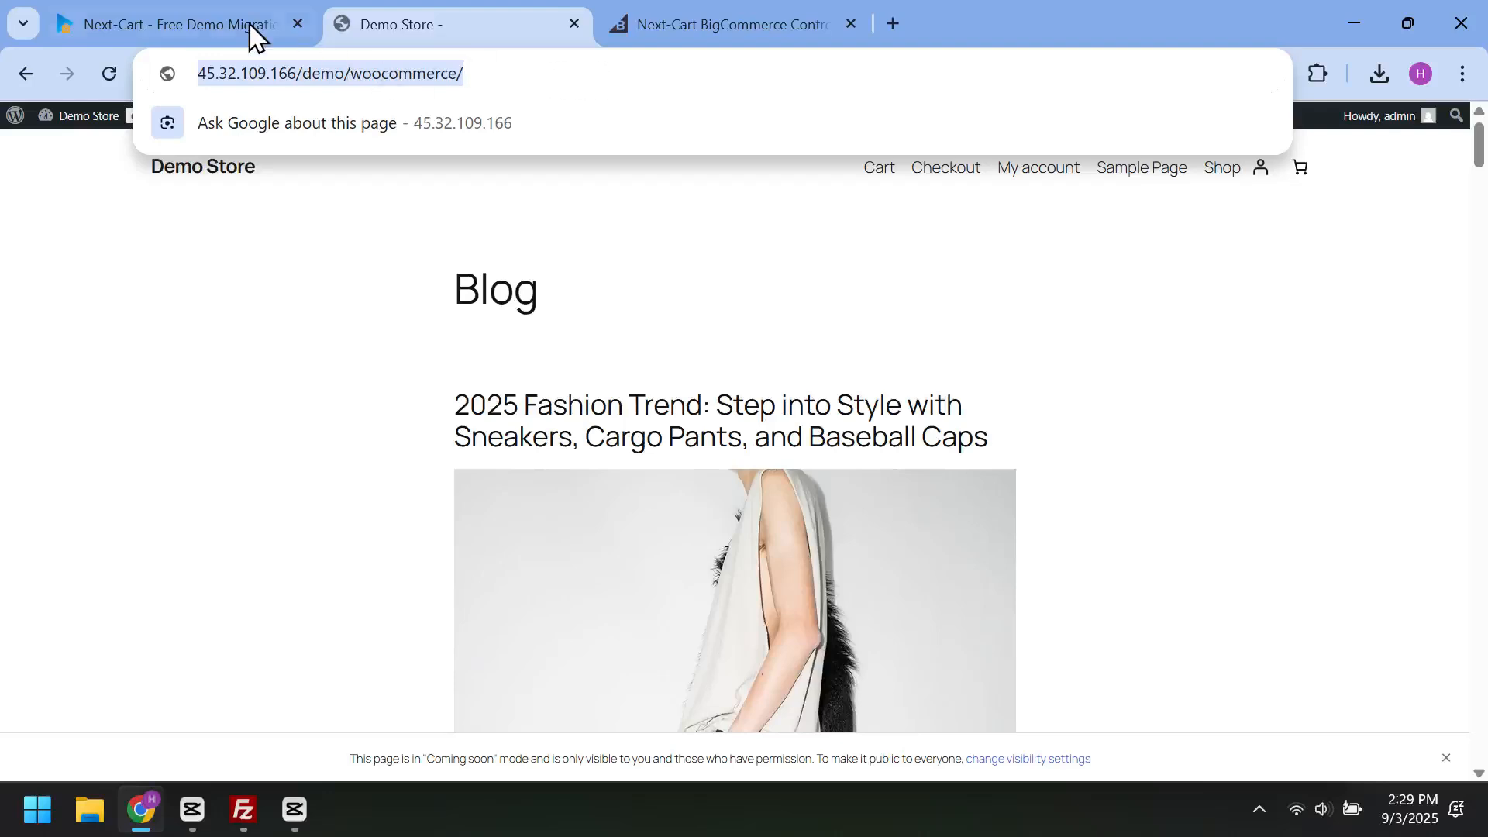
pyautogui.click(193, 21)
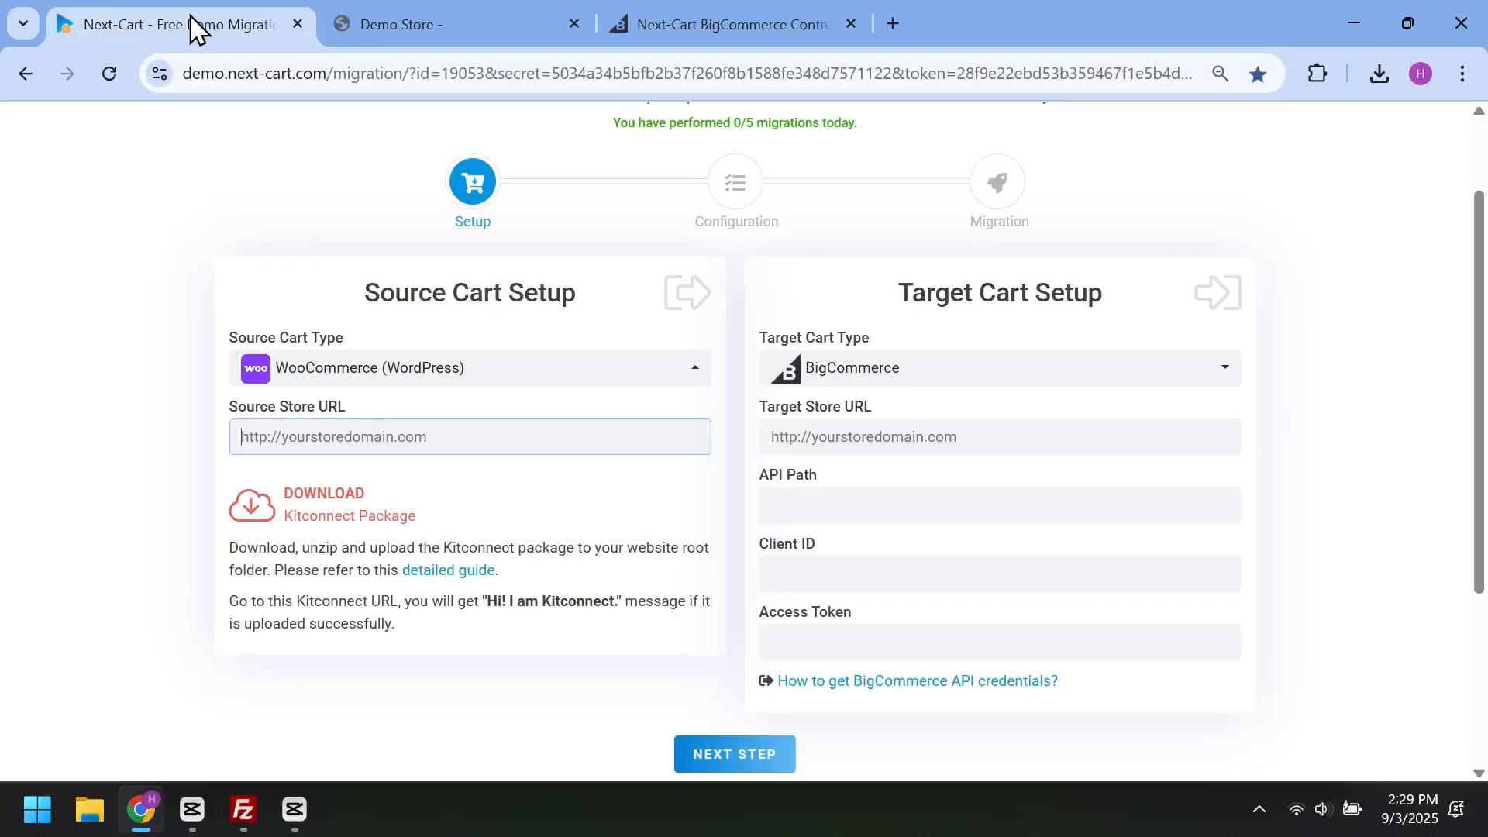
pyautogui.click(365, 437)
pyautogui.press('Down')
pyautogui.press('Return')
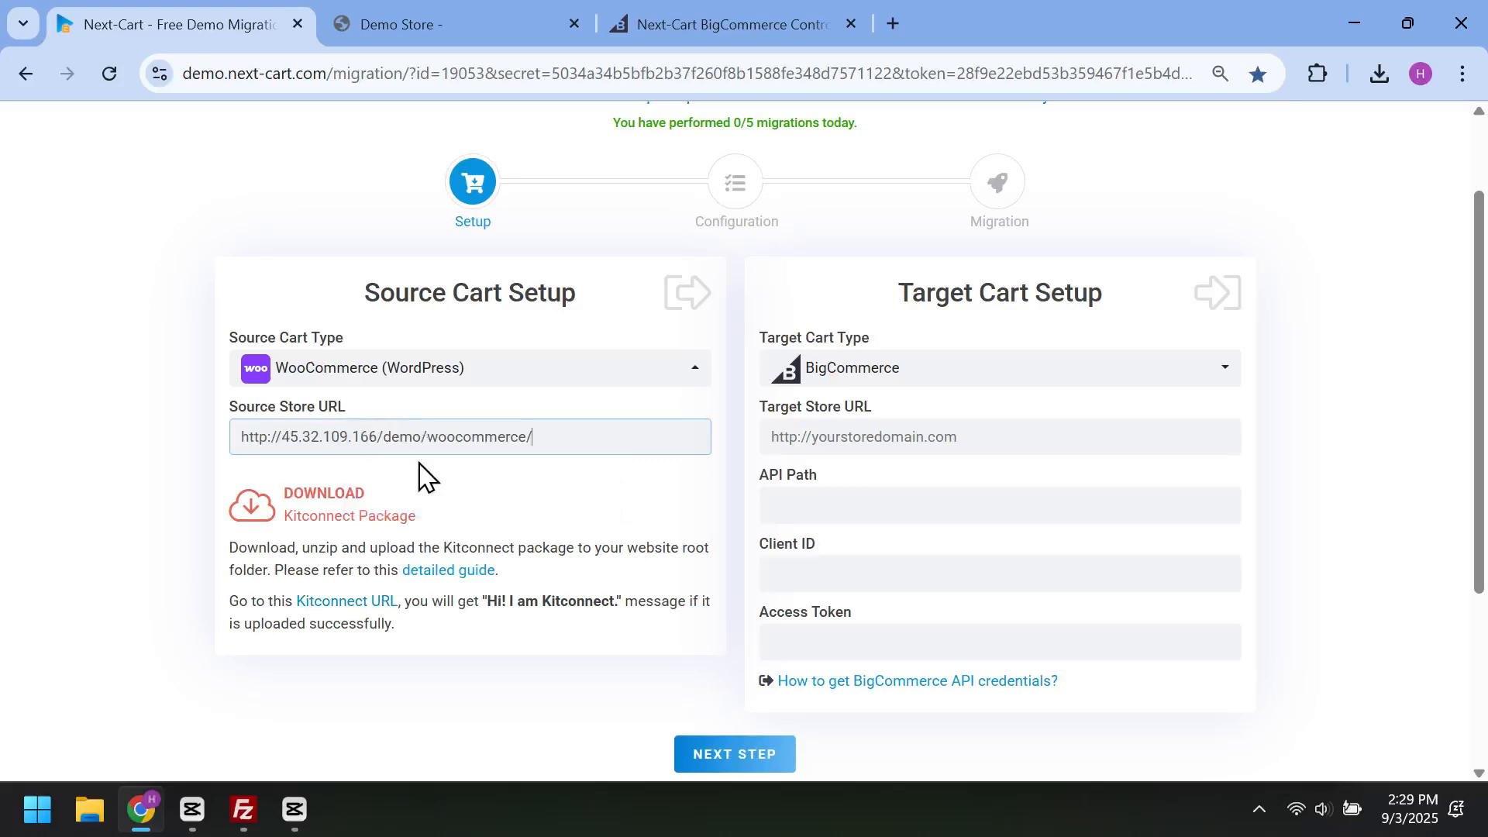
pyautogui.press('BackSpace')
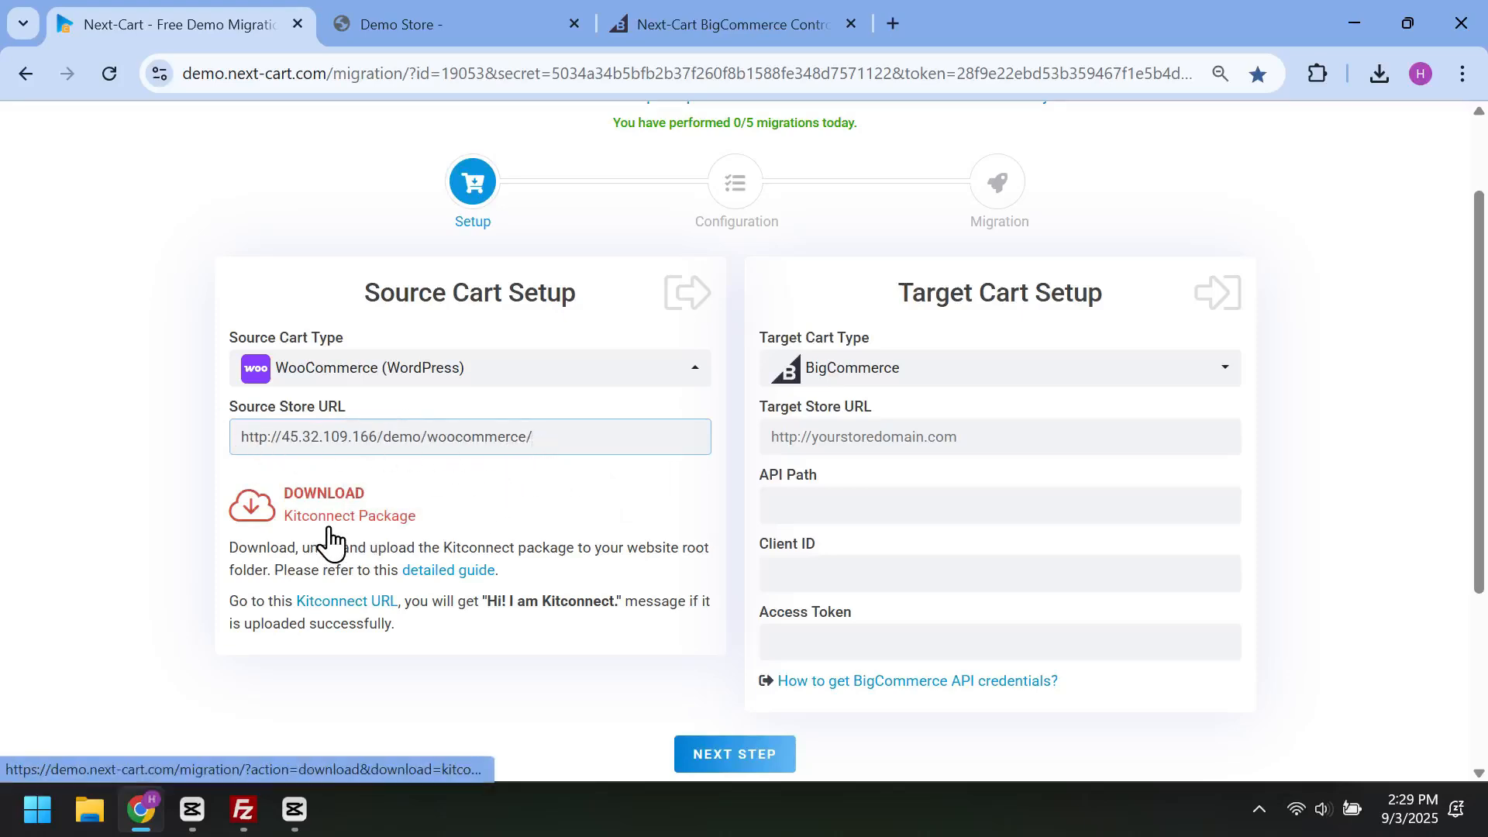
# Step: Download the Kitconnect package and extract kitconnect.zip into the kitconnect folder in Downloads
pyautogui.click(252, 524)
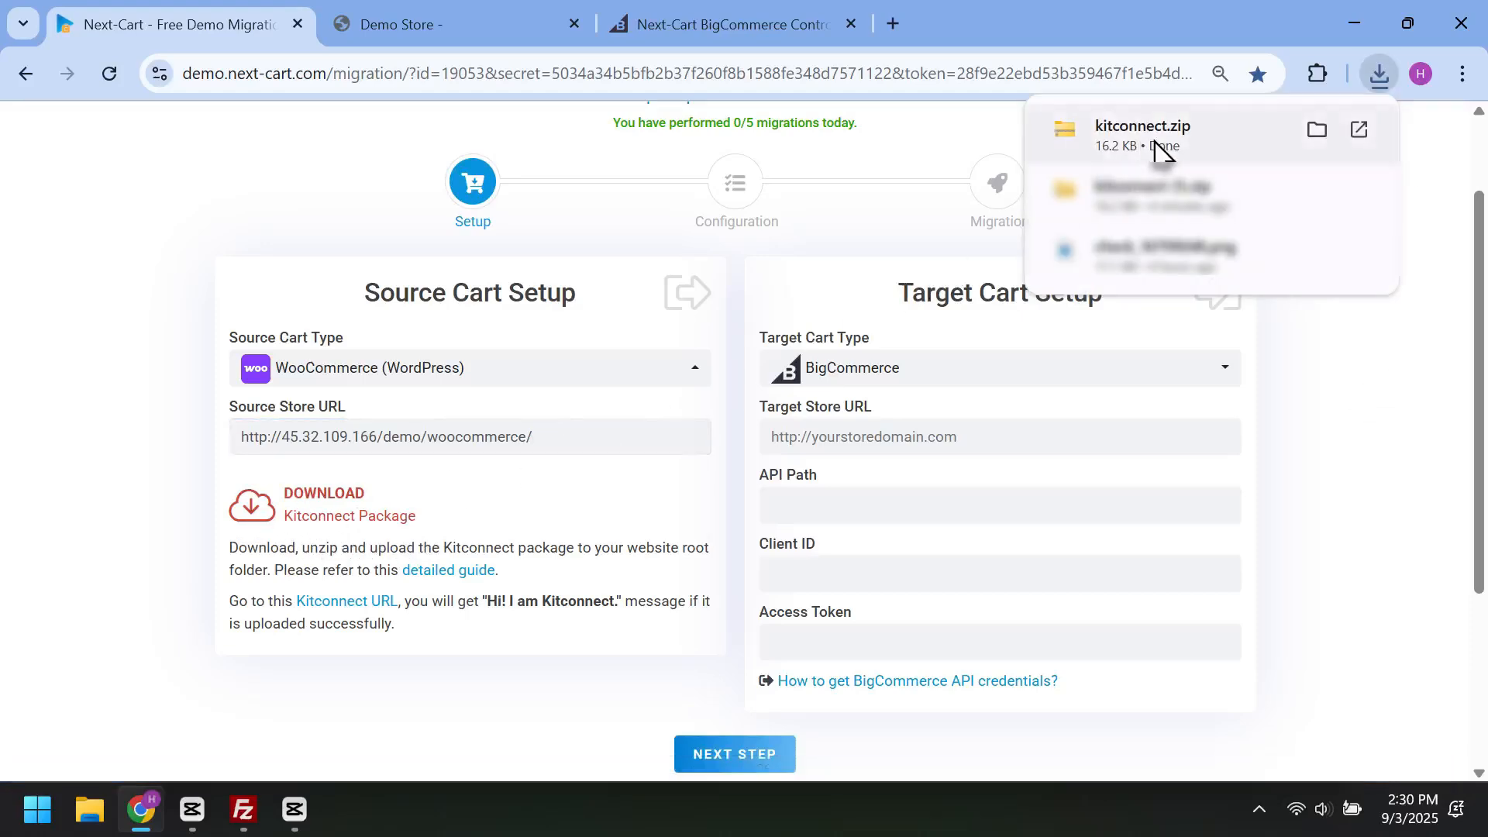
pyautogui.click(1314, 127)
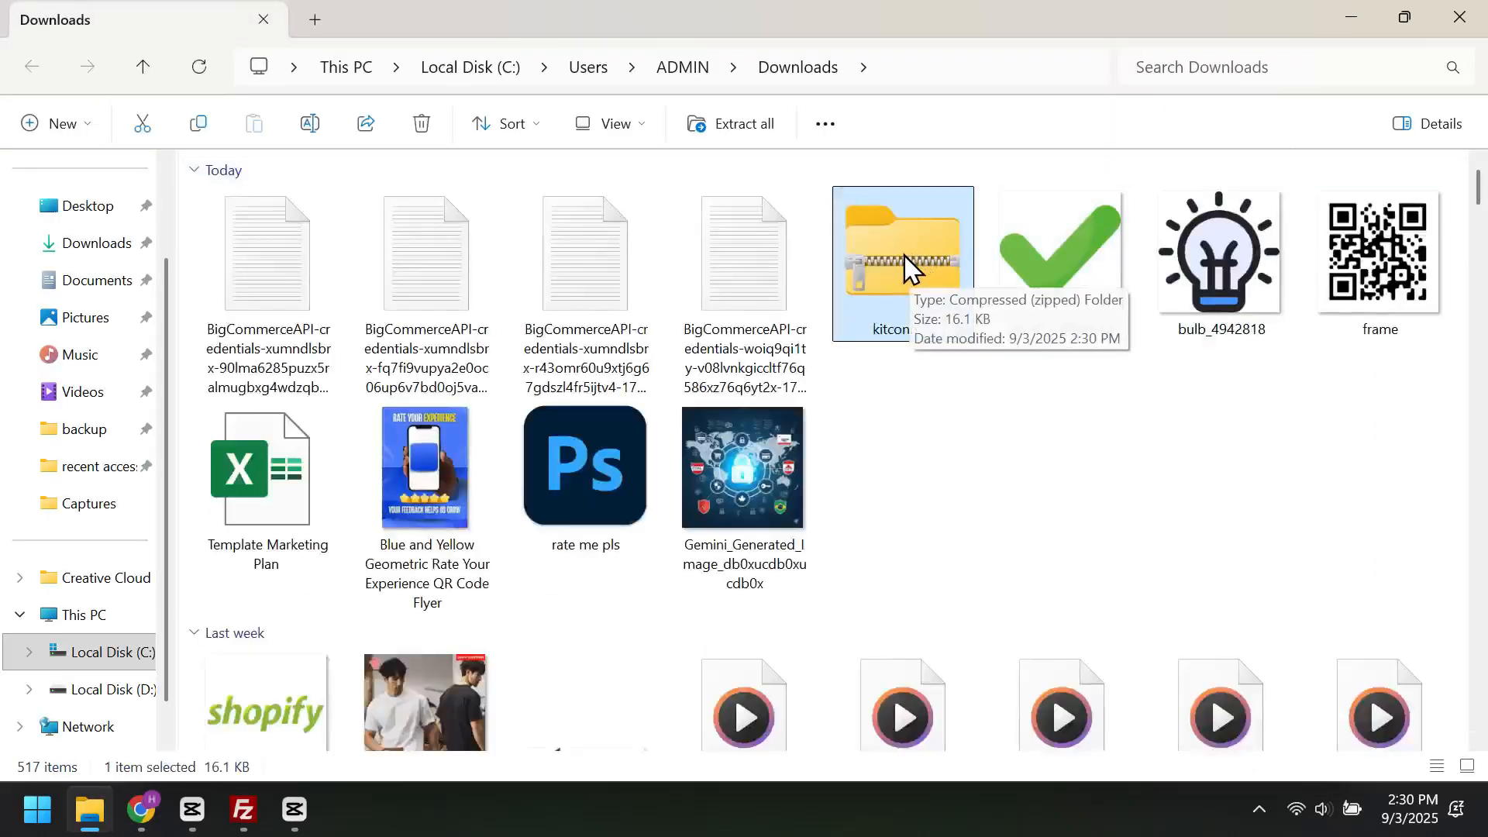
pyautogui.click(721, 133)
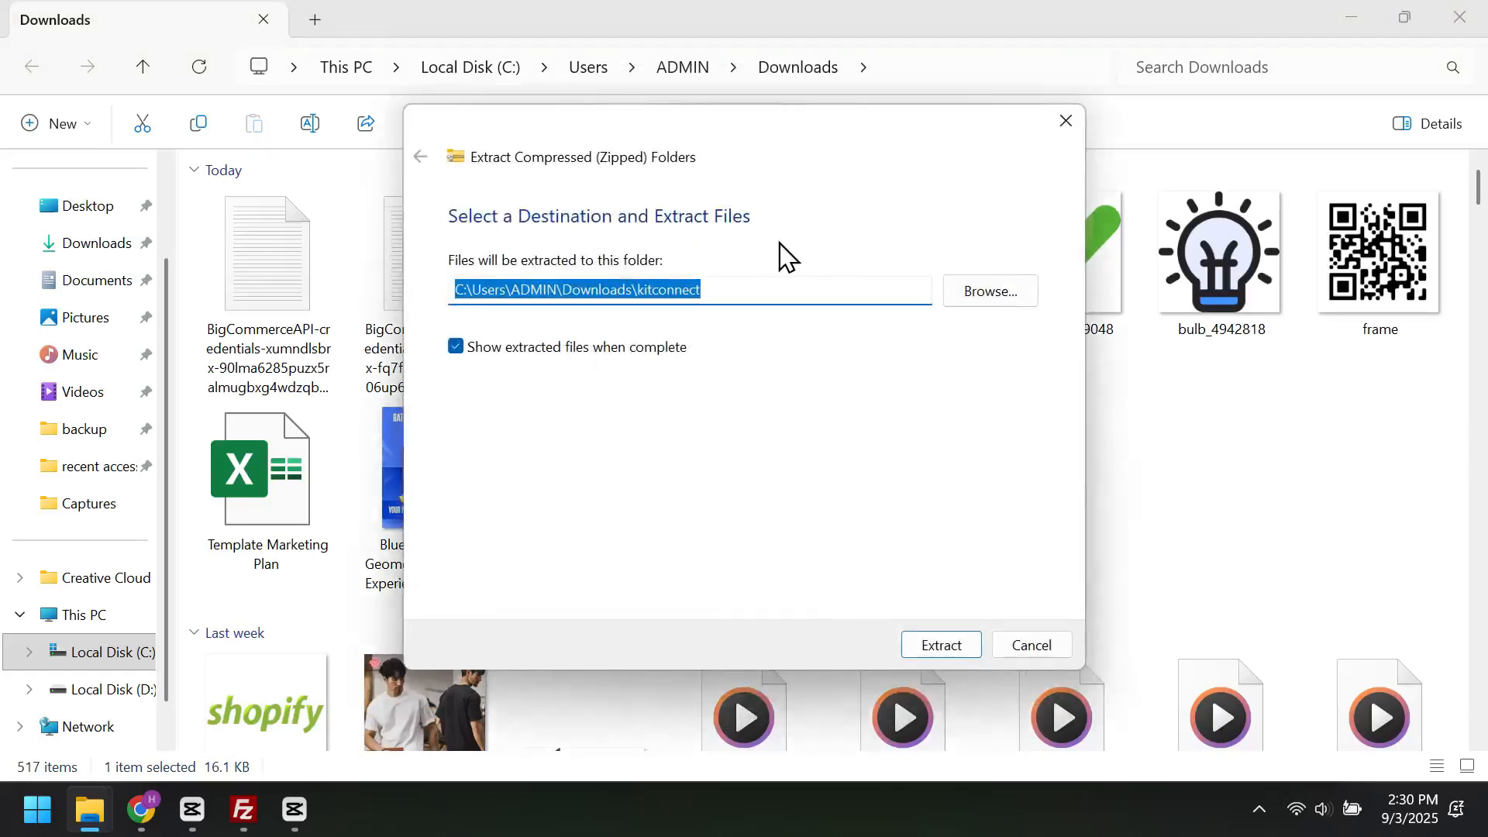
pyautogui.click(964, 648)
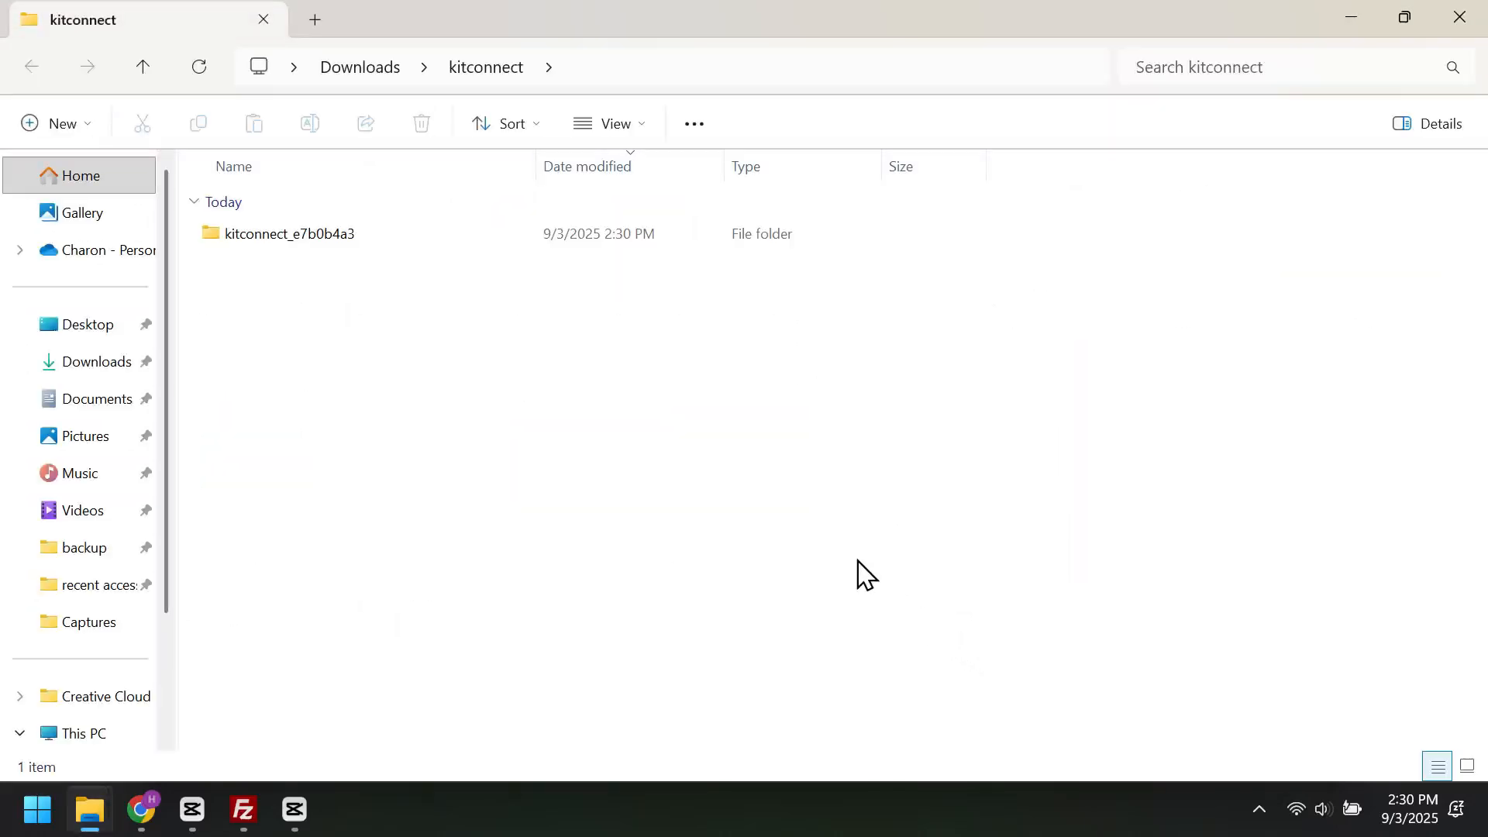
pyautogui.doubleClick(380, 246)
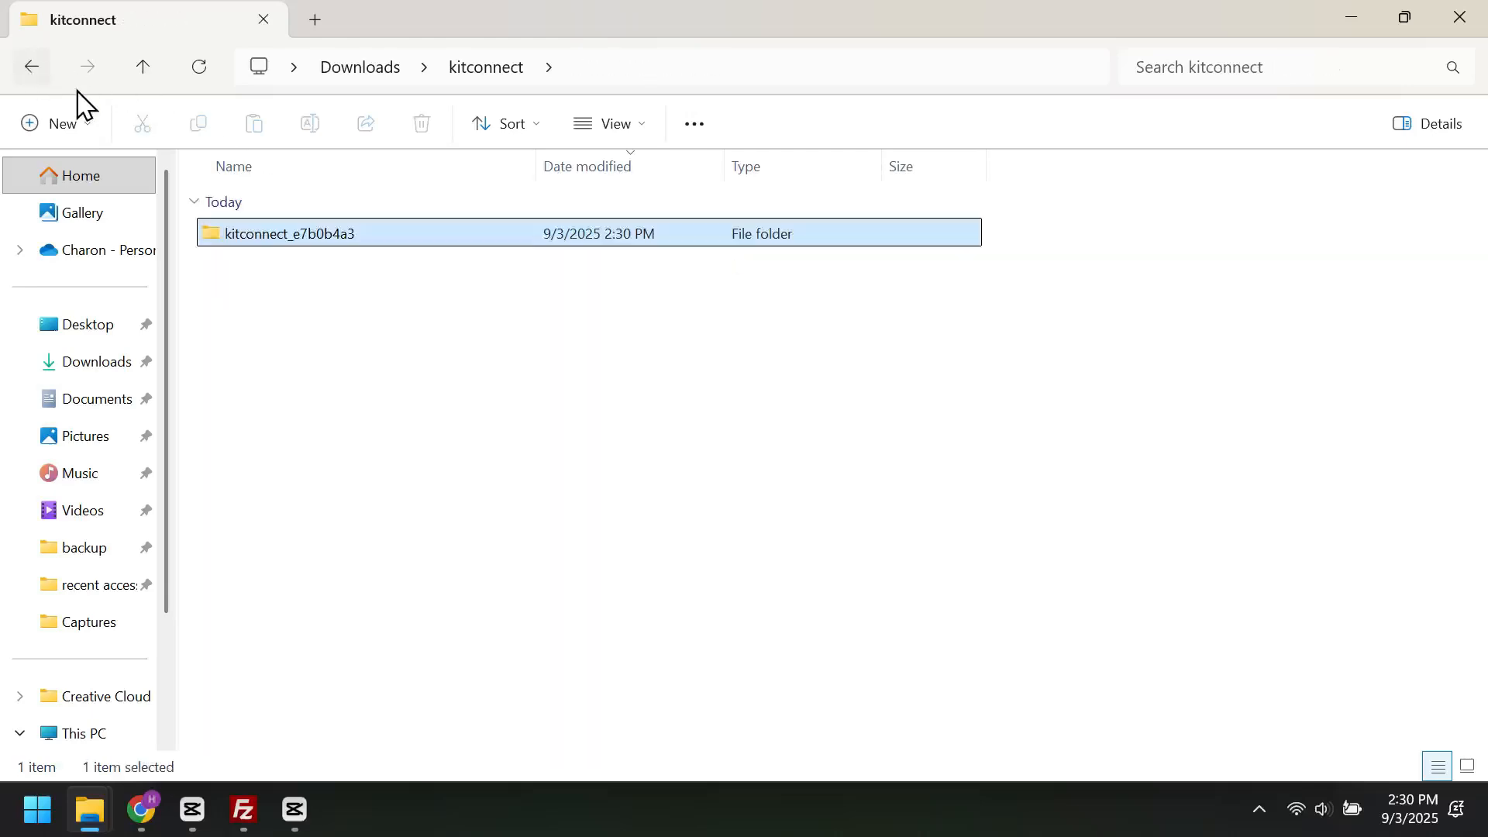
pyautogui.click(31, 67)
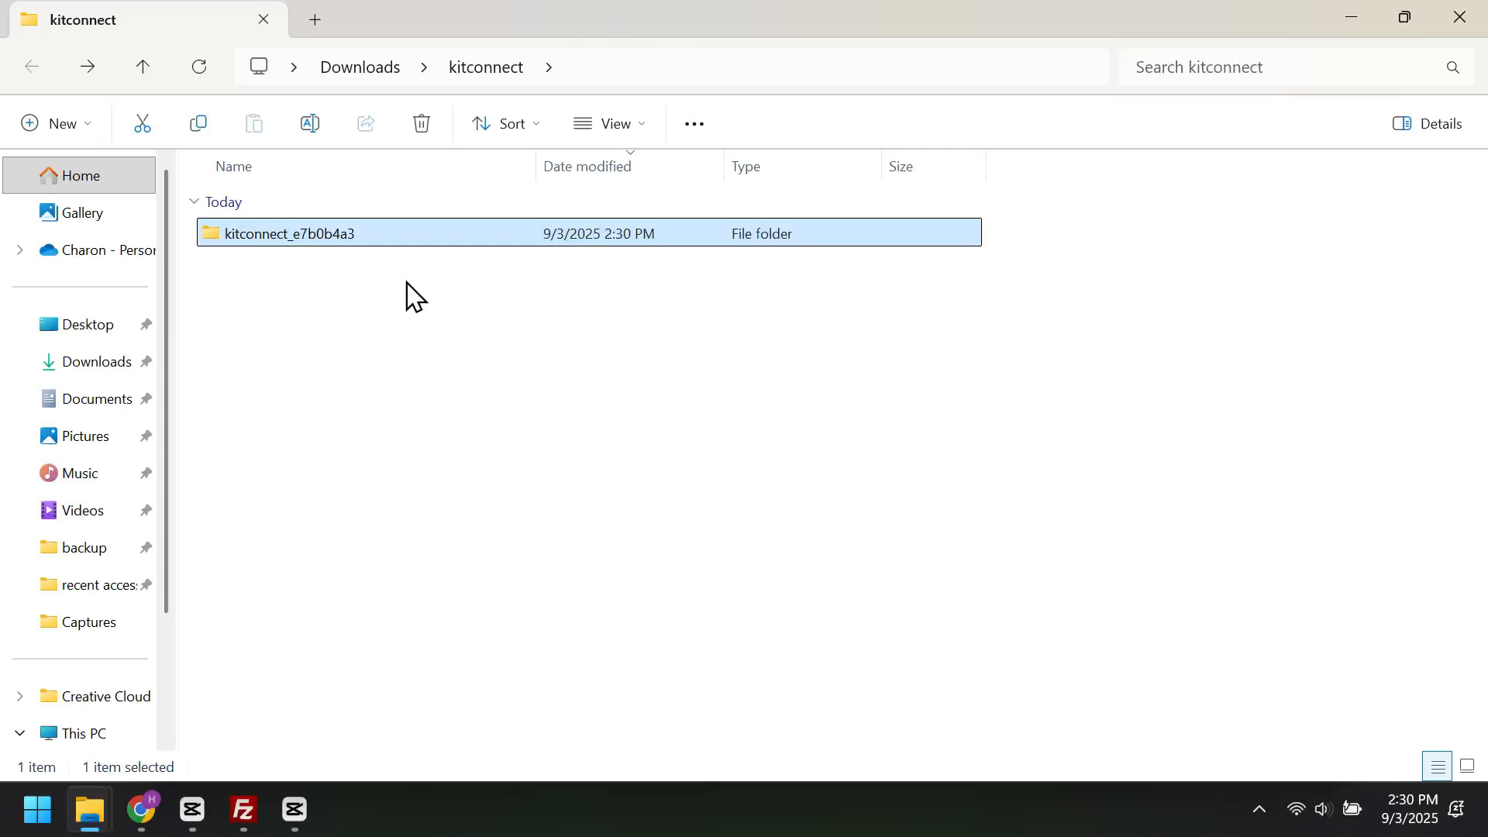
# Step: Switch to FileZilla and upload the extracted kitconnect_e7b0b4a3 folder into the remote /woocommerce directory
pyautogui.click(244, 810)
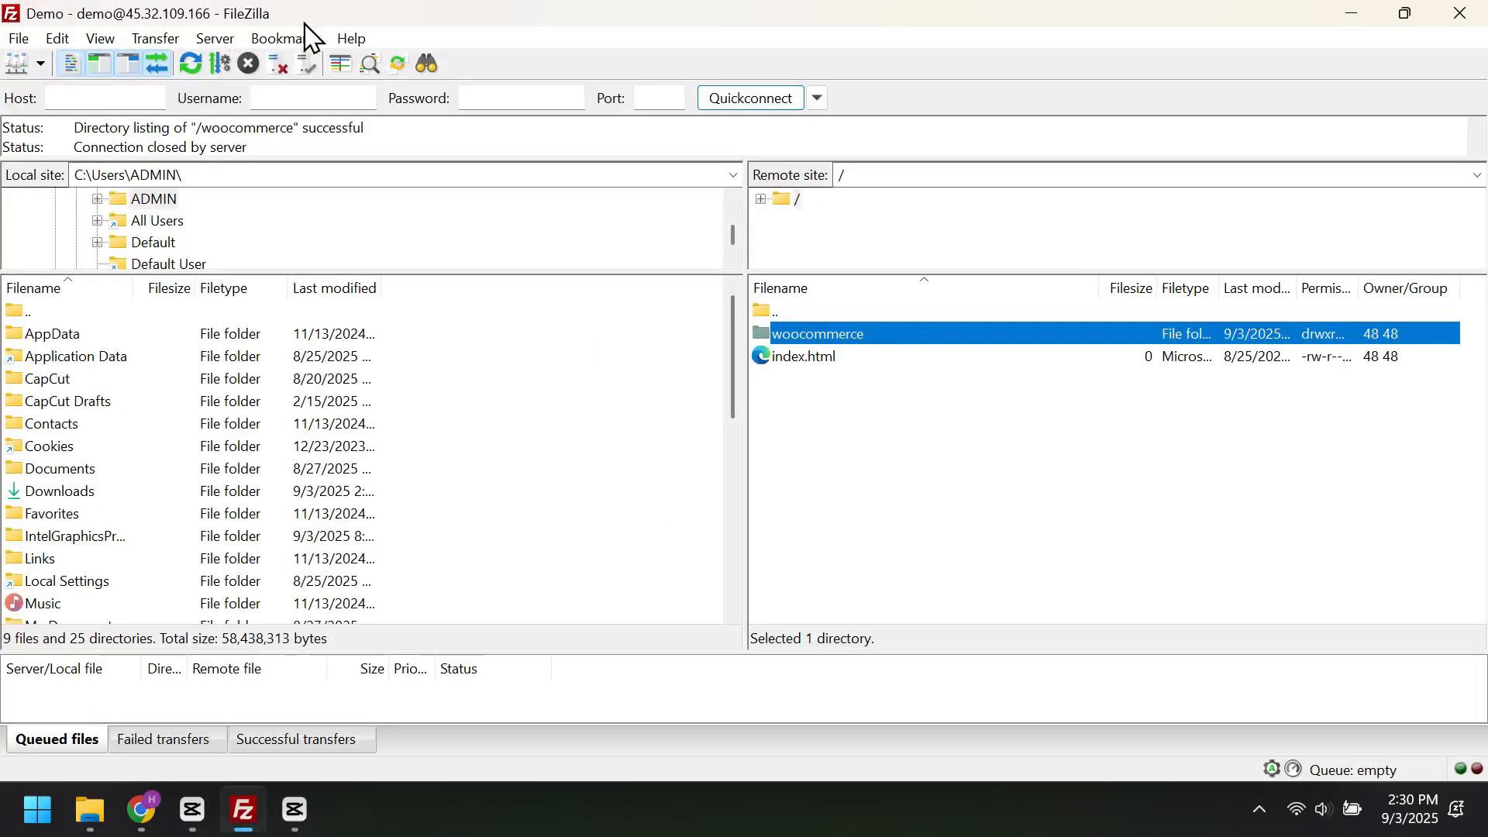
pyautogui.doubleClick(809, 343)
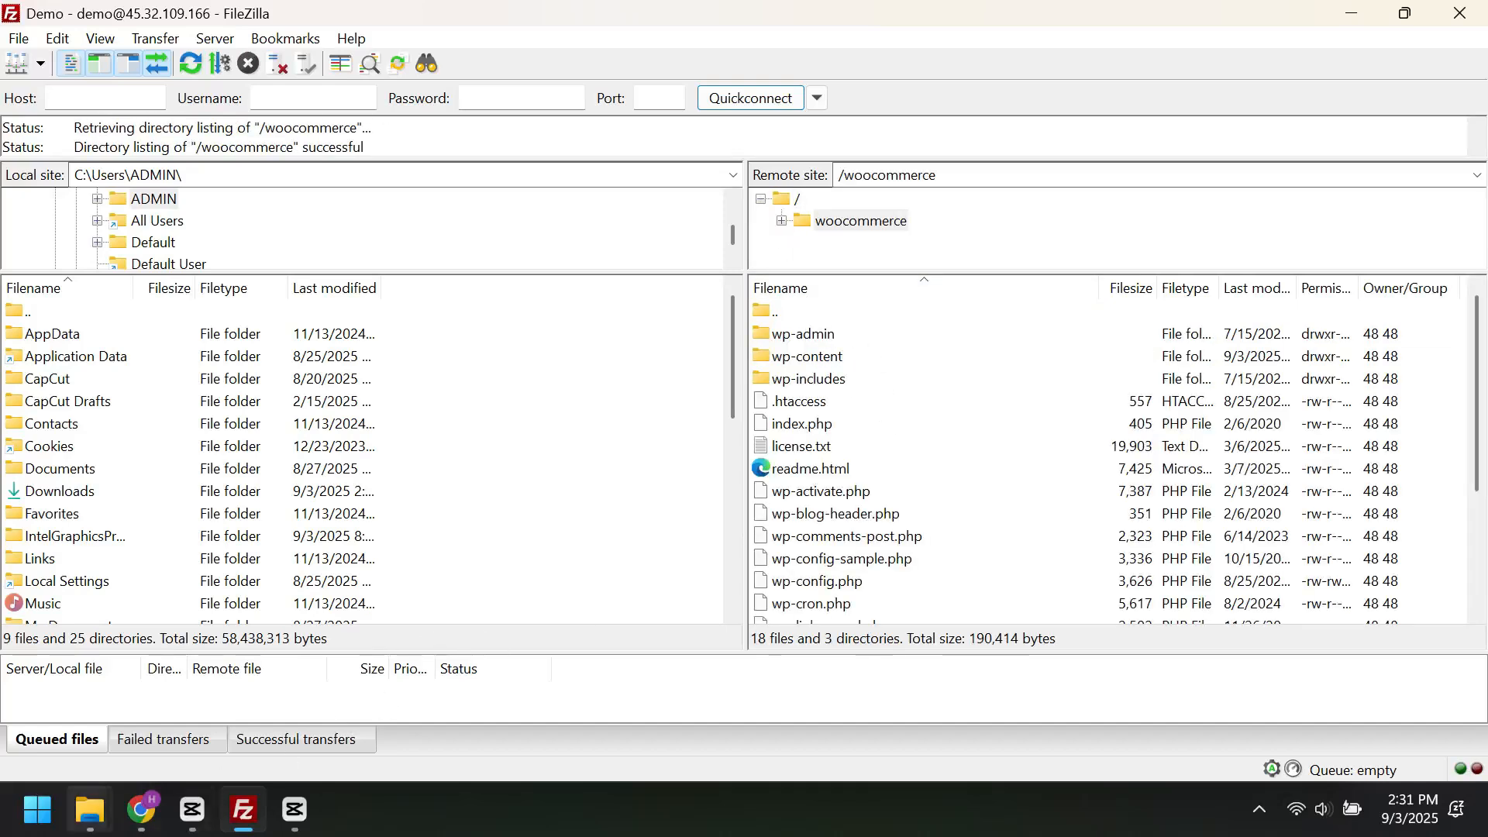
pyautogui.moveTo(90, 810)
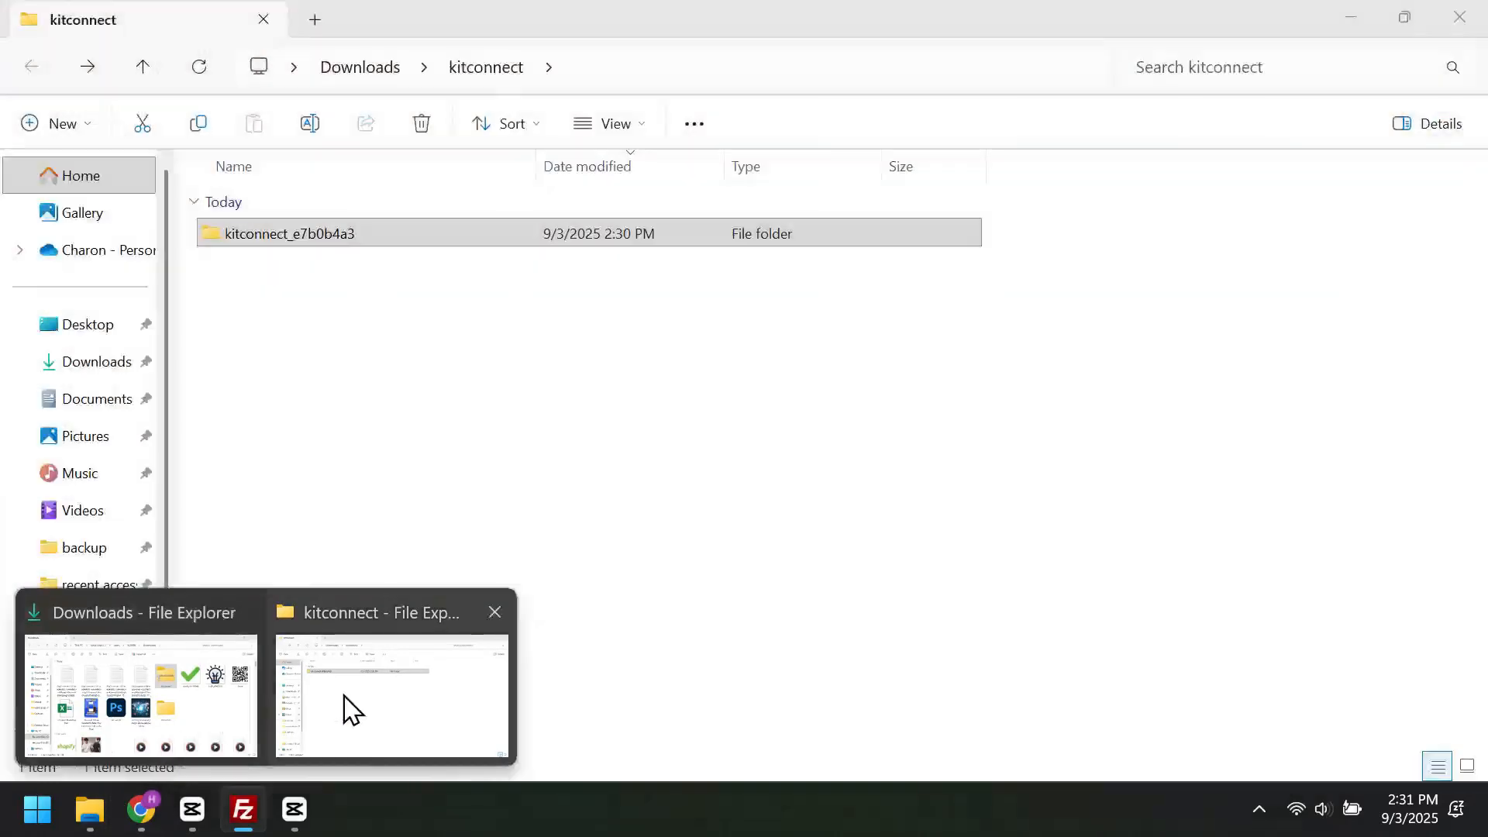
pyautogui.click(346, 707)
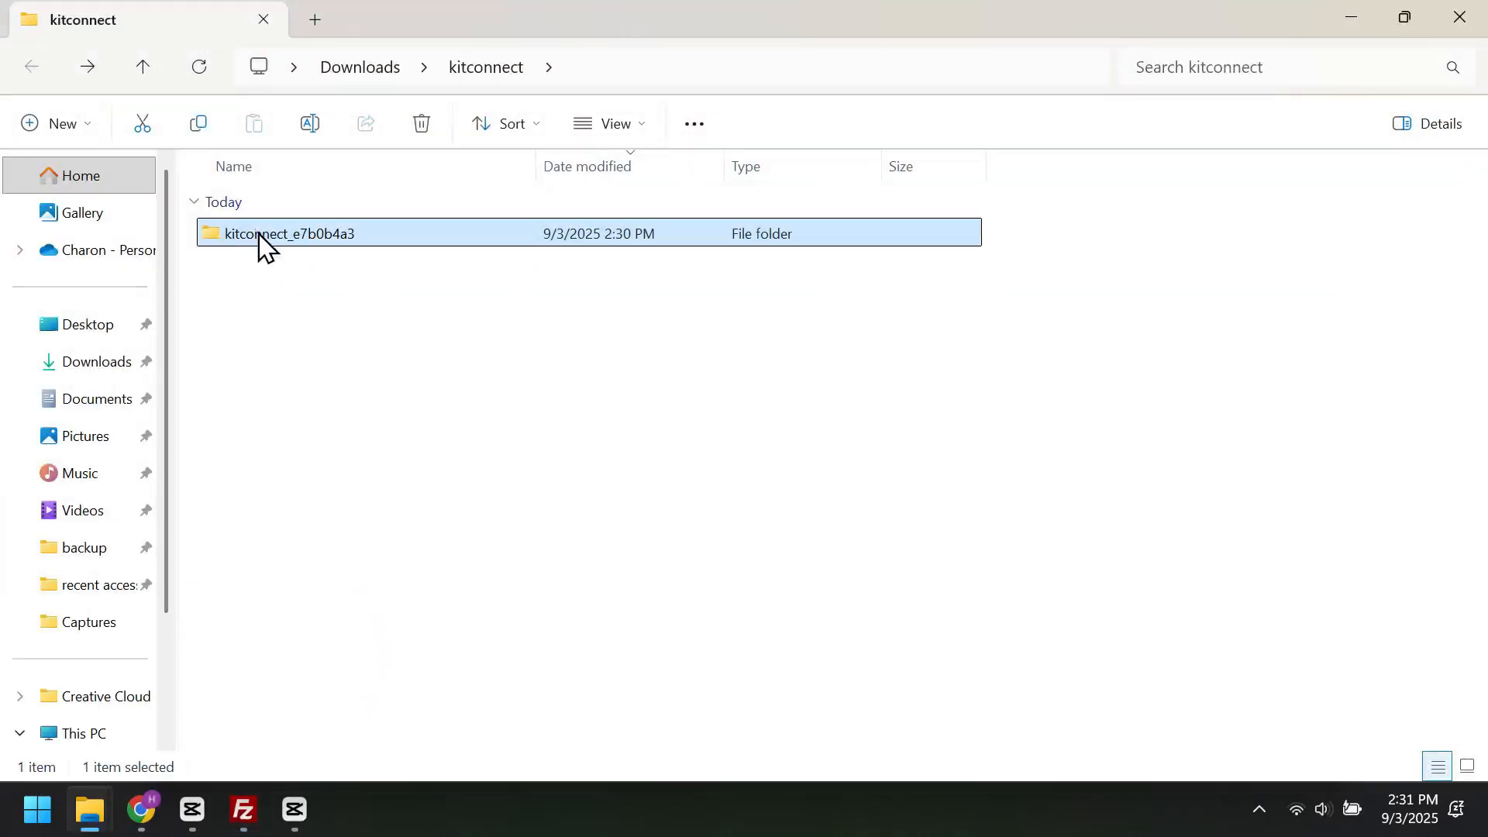
pyautogui.moveTo(259, 246); pyautogui.dragTo(847, 475)
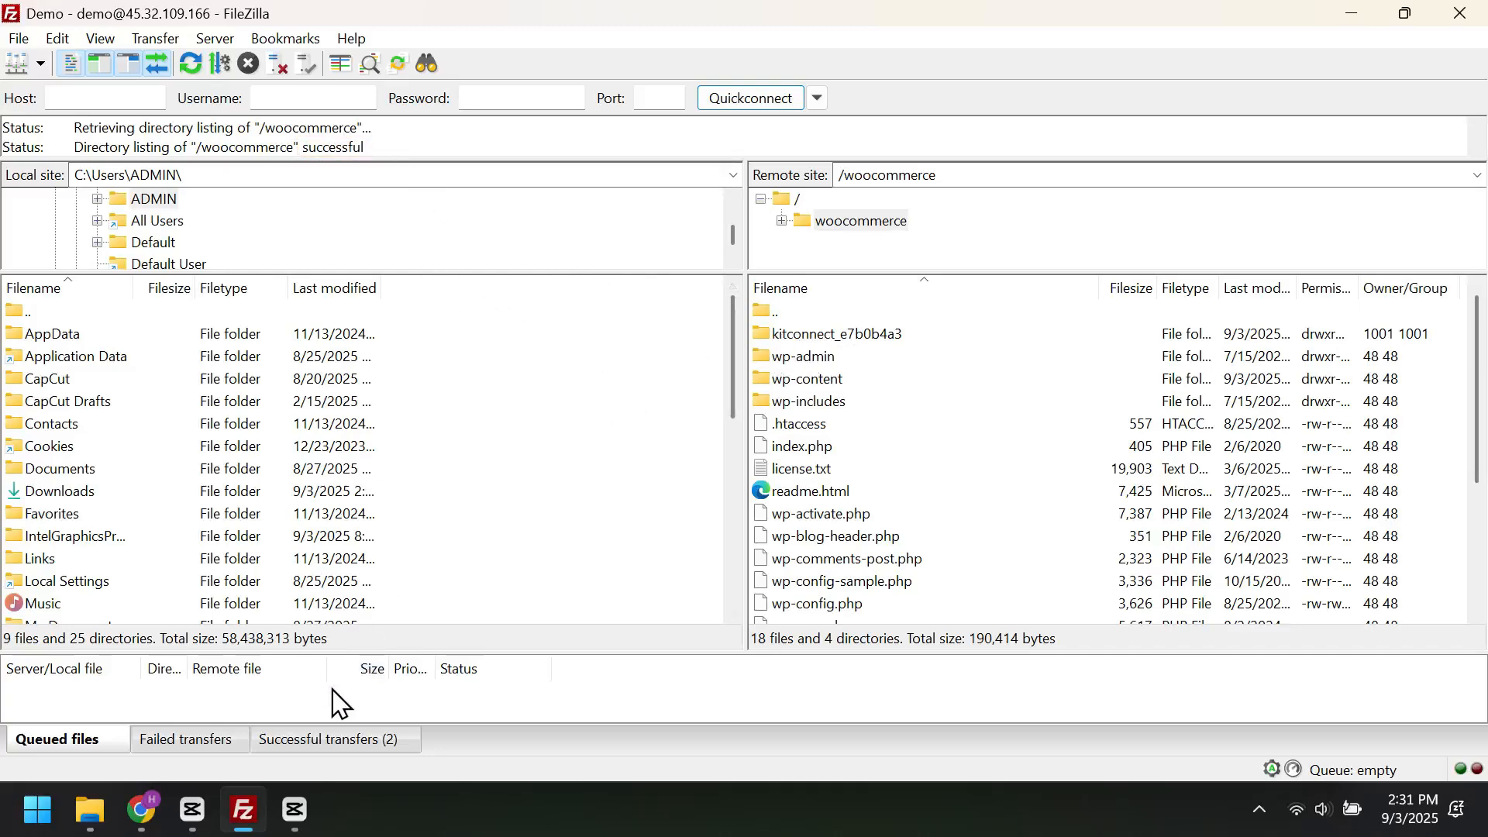
# Step: Switch back to the Next-Cart migration page in Chrome and check the Kitconnect installation through its Kitconnect URL
pyautogui.moveTo(141, 806)
pyautogui.click(155, 732)
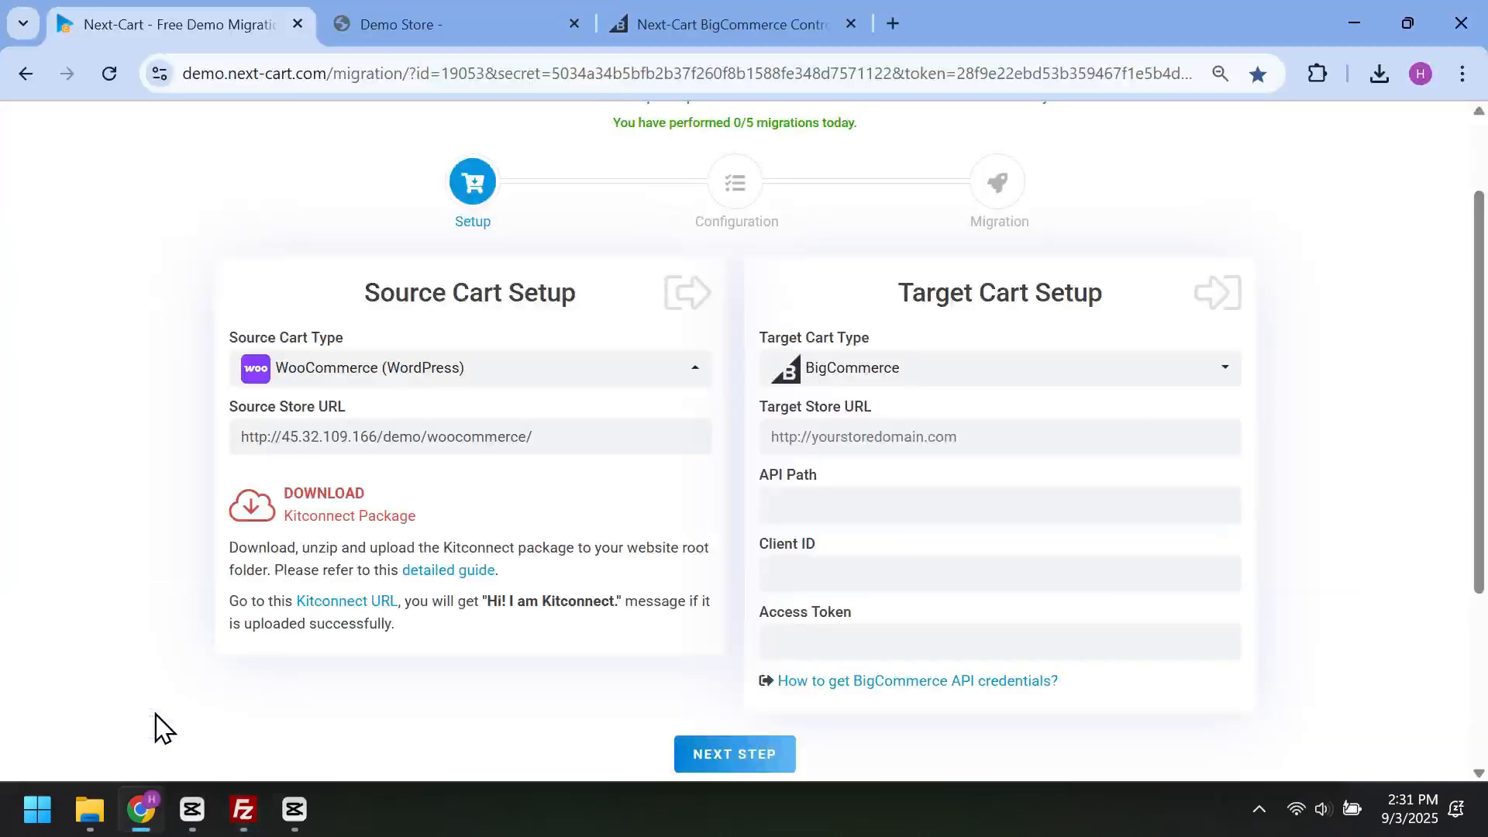
pyautogui.click(340, 603)
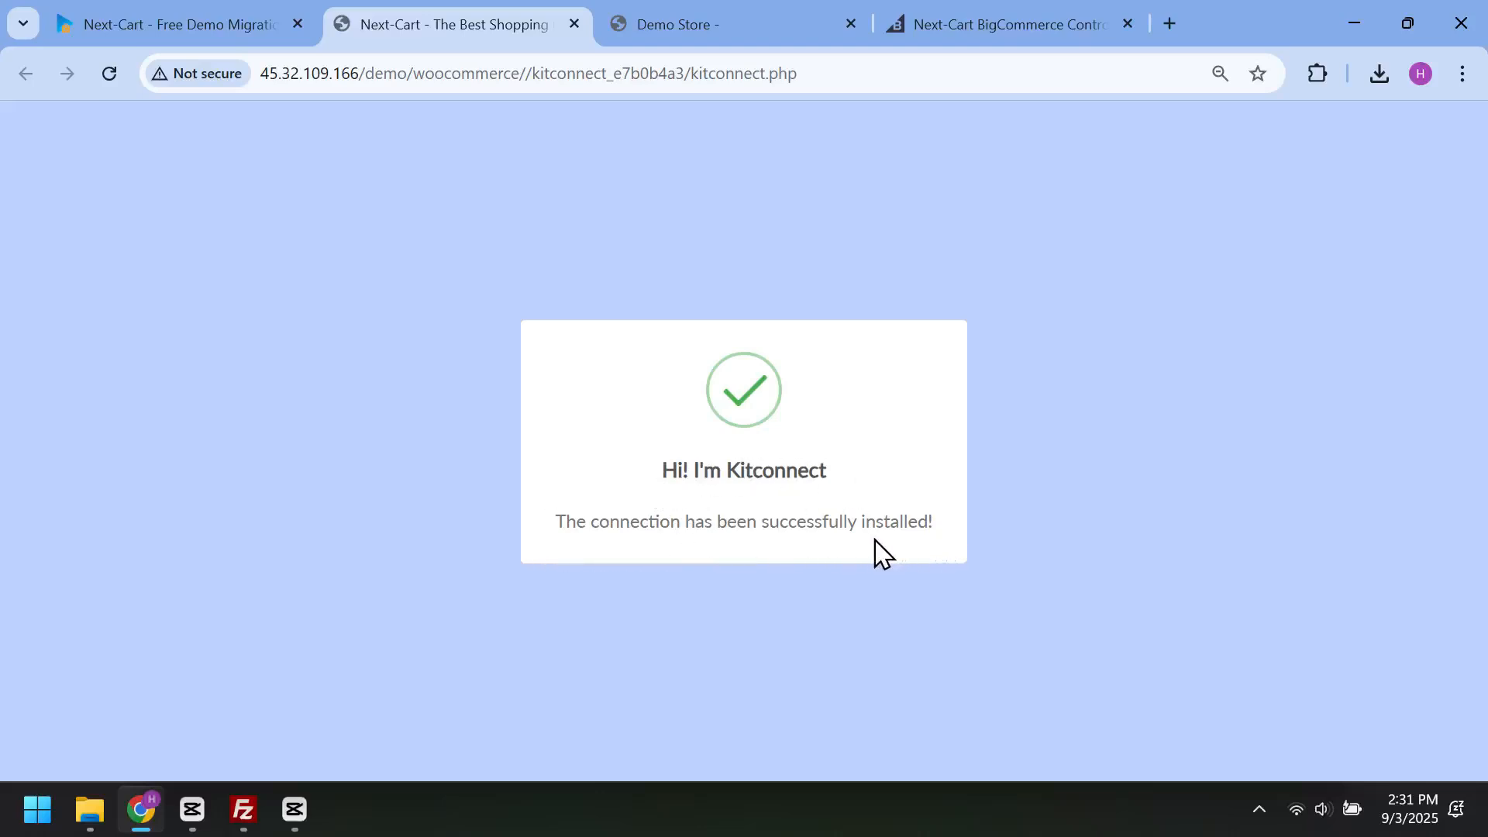
pyautogui.click(200, 39)
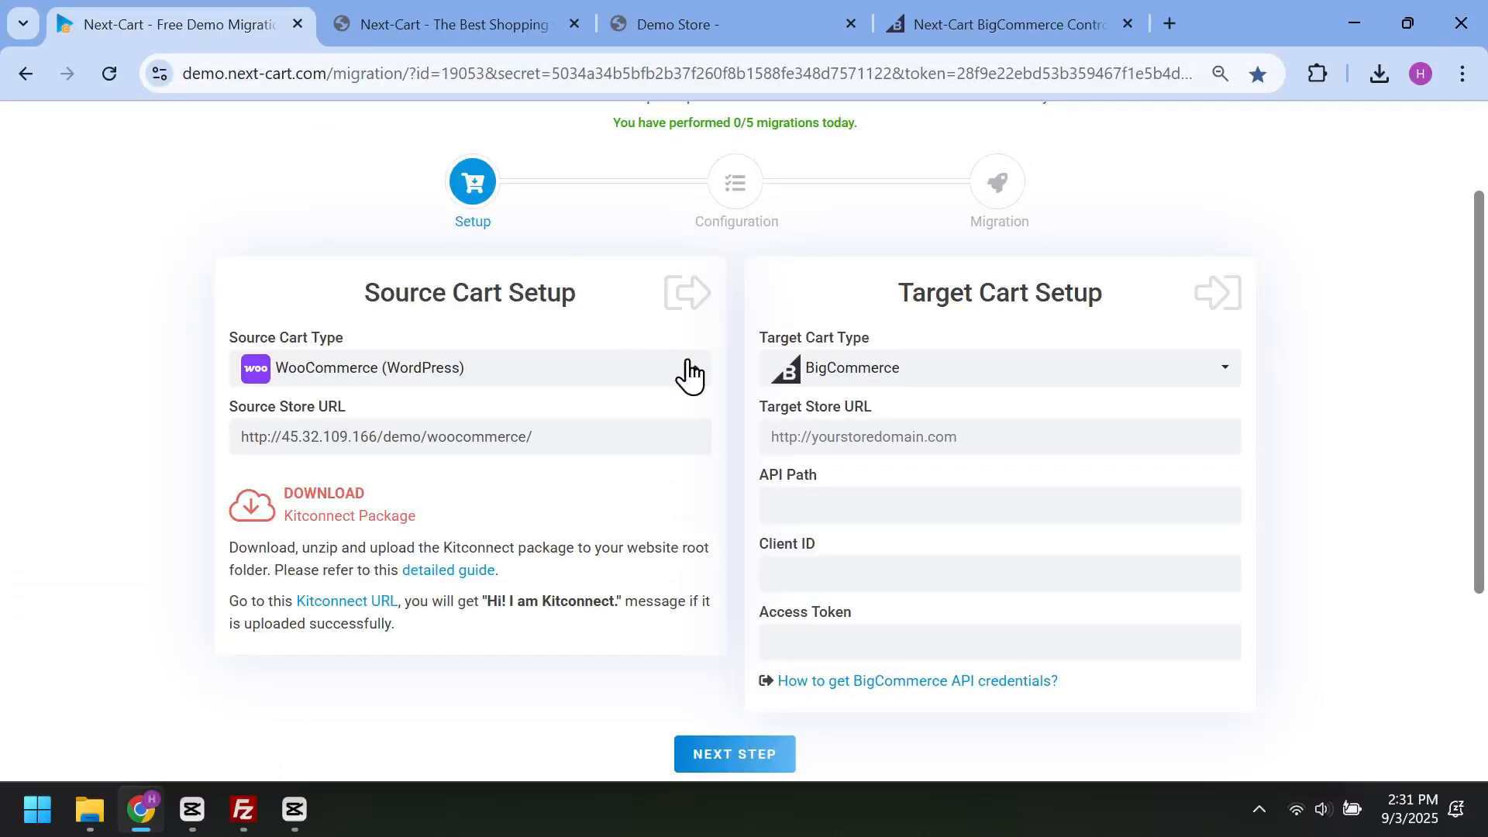
pyautogui.click(782, 425)
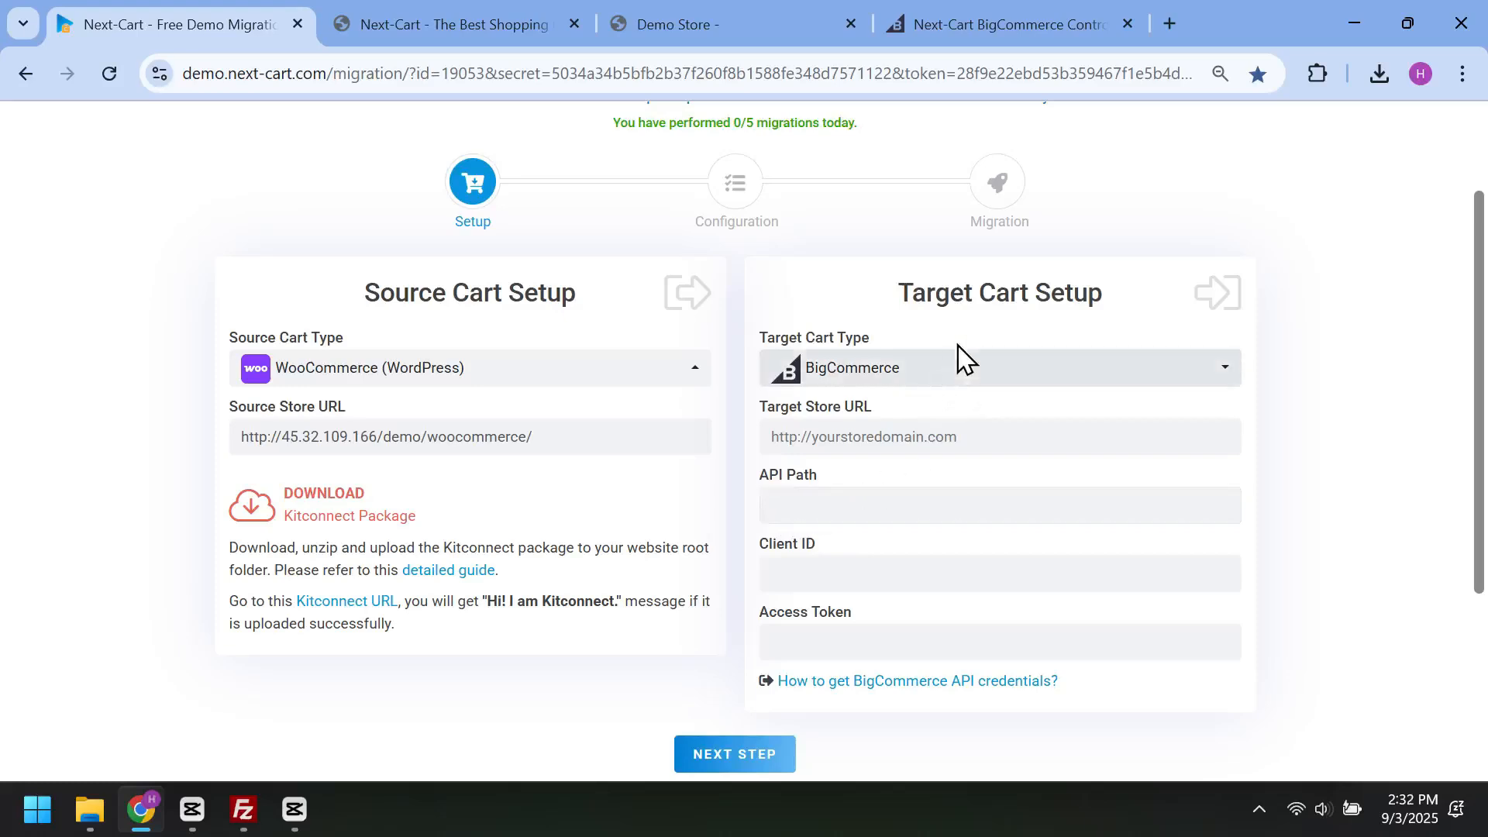
pyautogui.click(1033, 39)
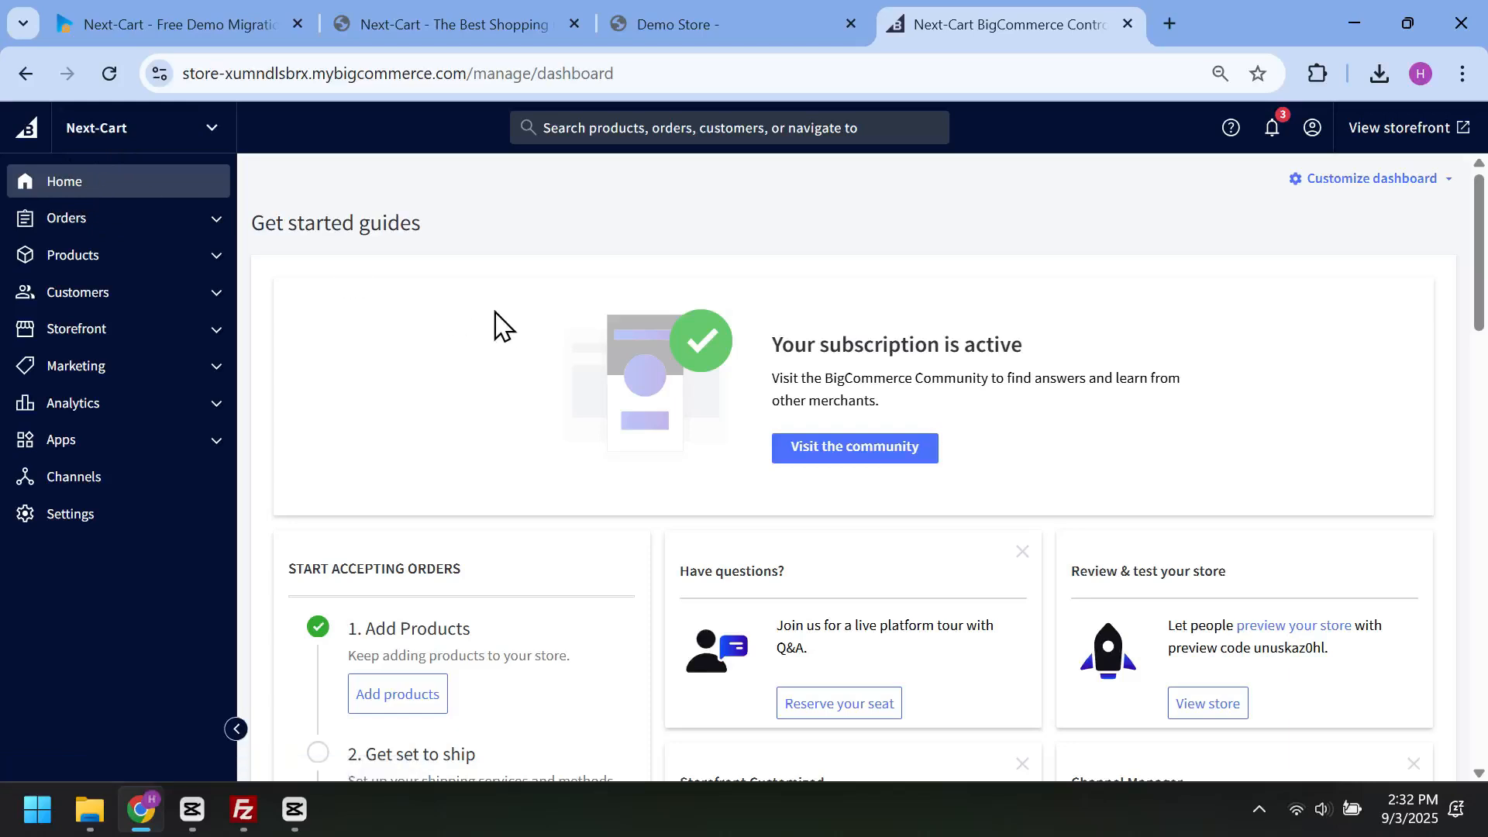
pyautogui.click(87, 481)
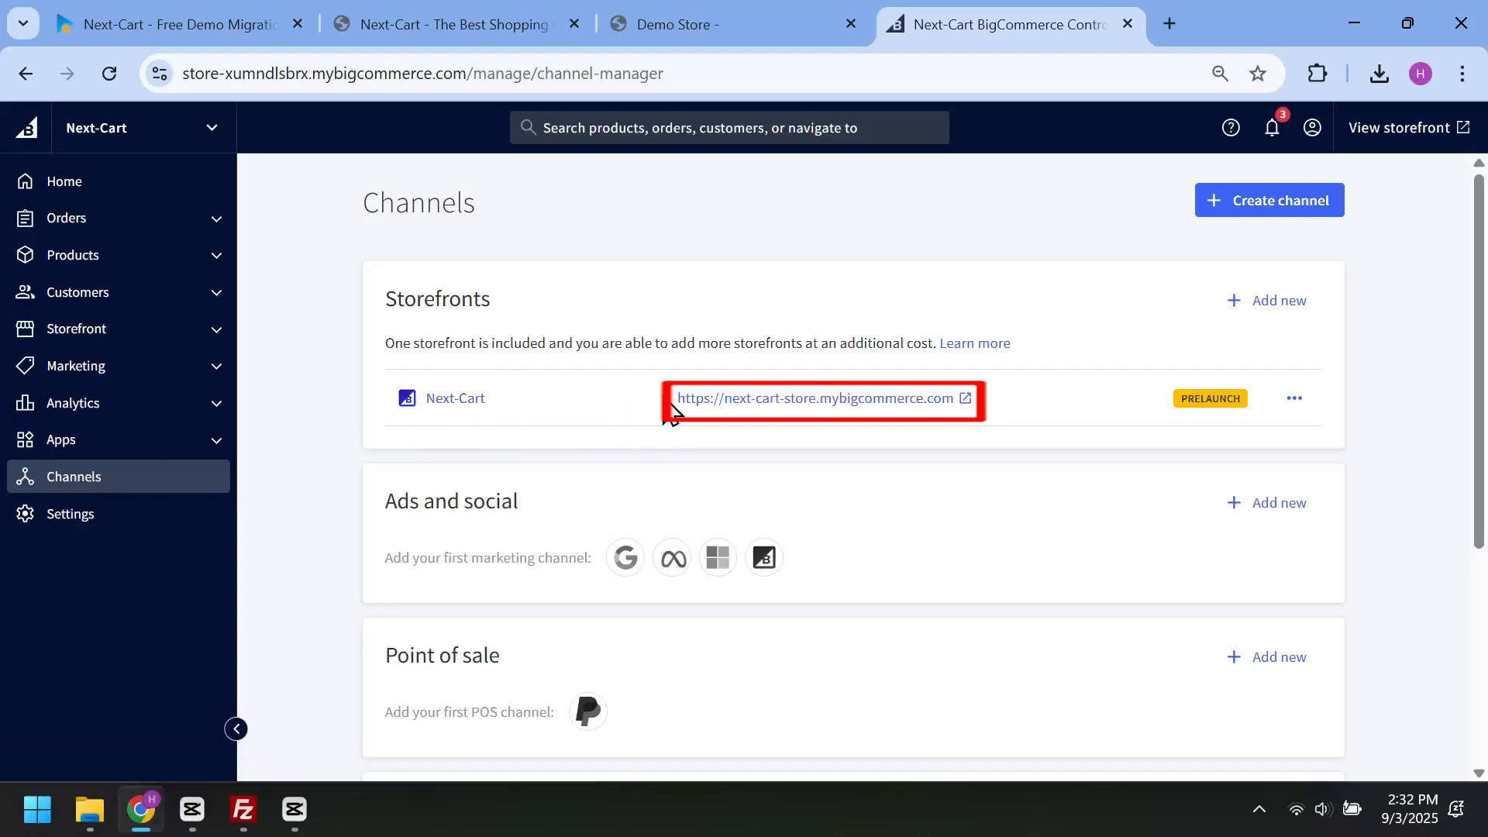
pyautogui.moveTo(673, 403); pyautogui.dragTo(954, 421)
pyautogui.hotkey('ctrl', 'c')
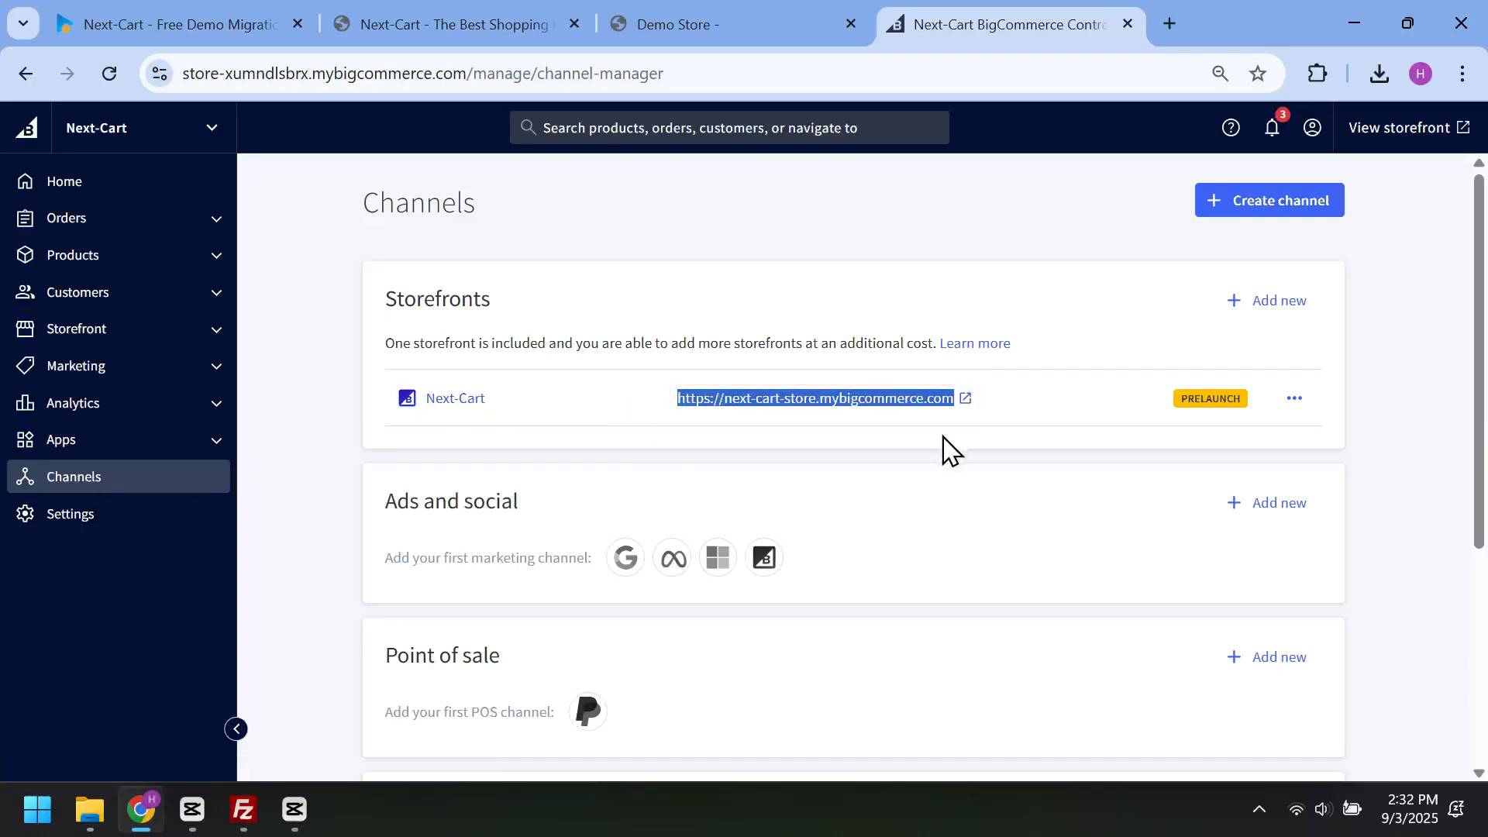
pyautogui.click(186, 39)
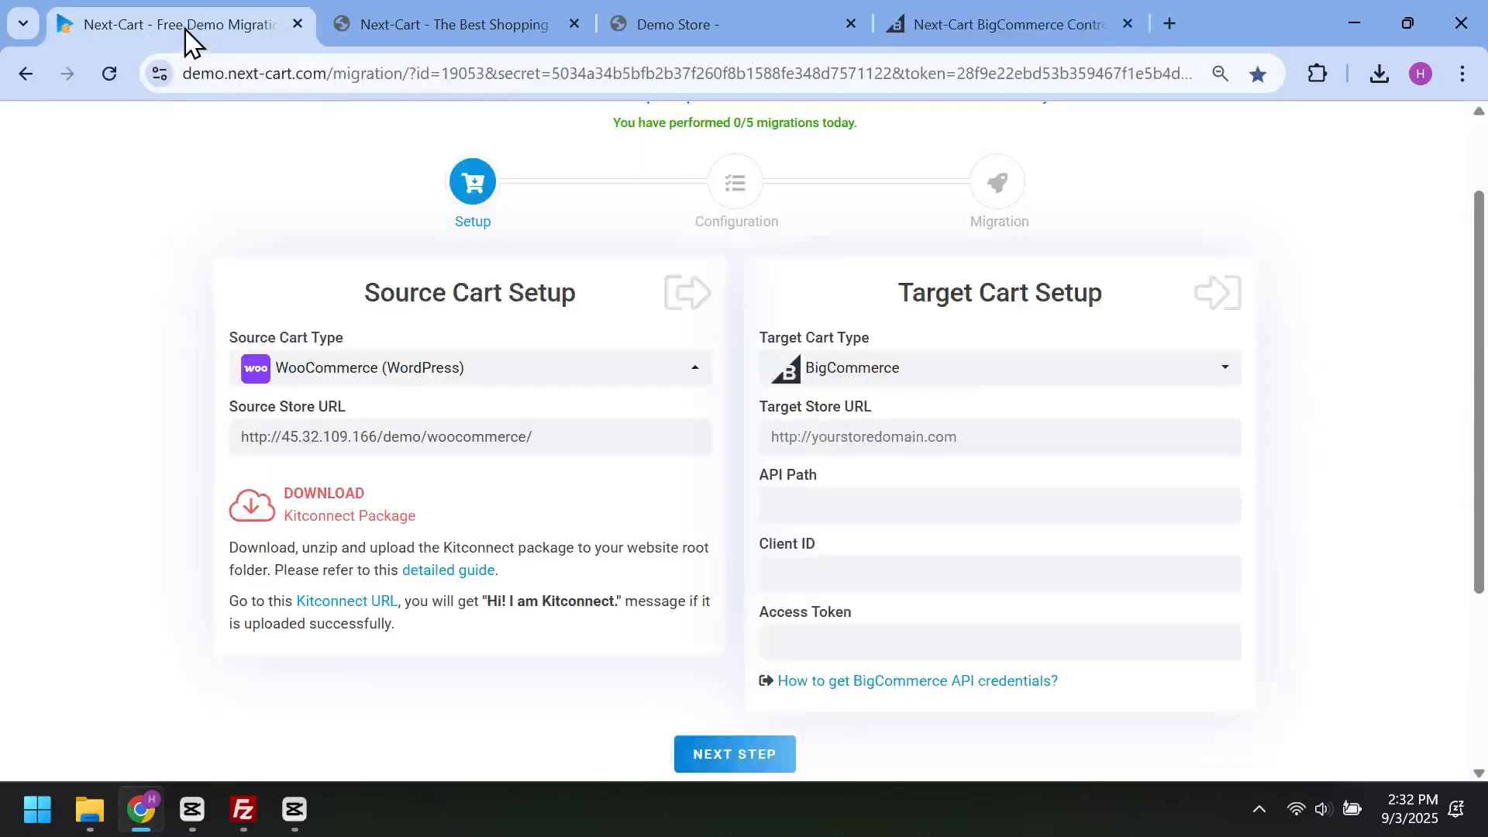
pyautogui.click(869, 436)
pyautogui.hotkey('ctrl', 'v')
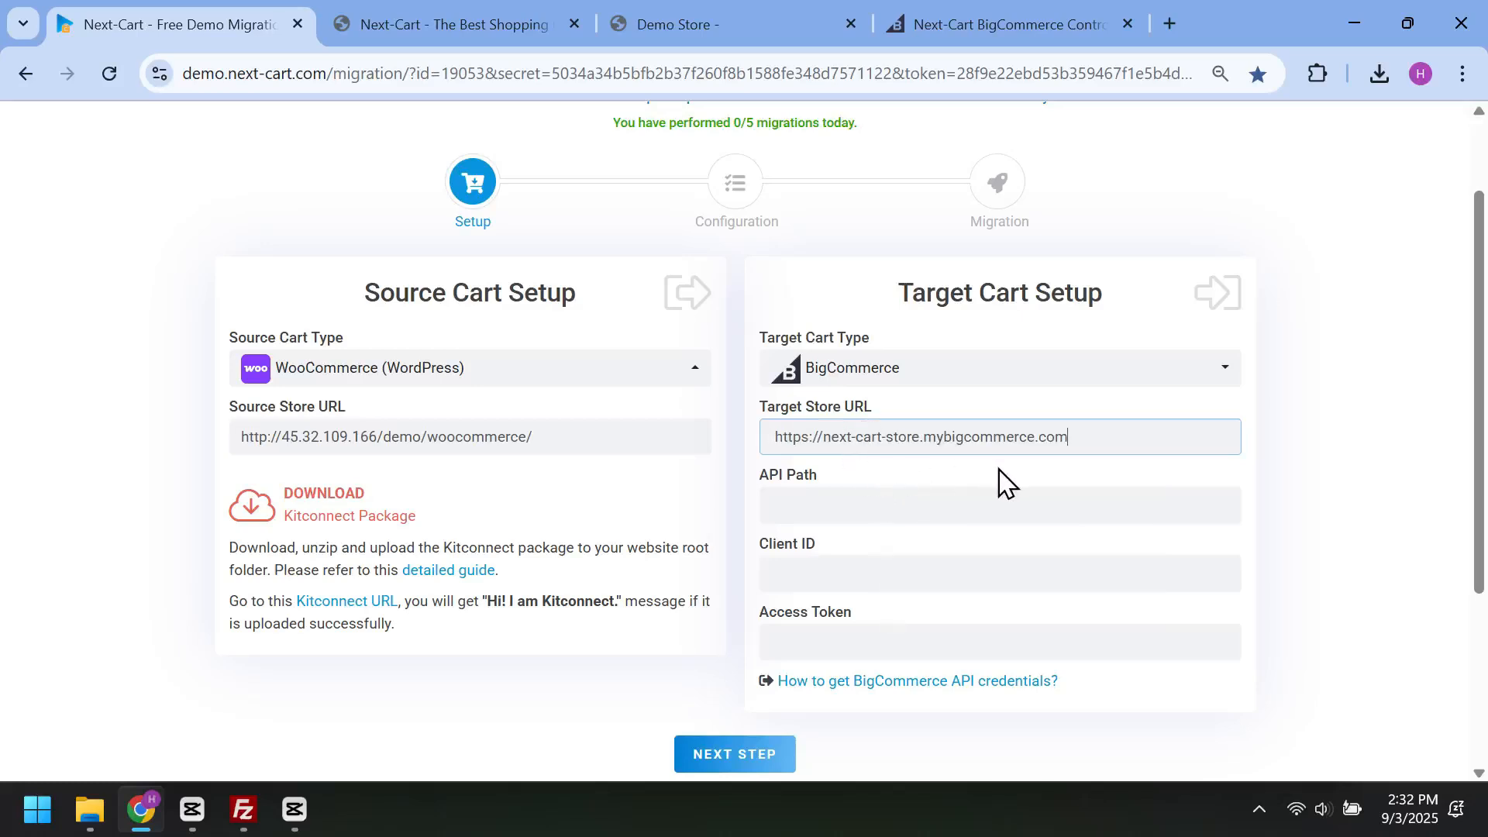
# Step: In the BigCommerce control panel's settings, open the store-level API accounts and start a new V2/V3 token account named WooCommerce to BigCommerce
pyautogui.click(1033, 46)
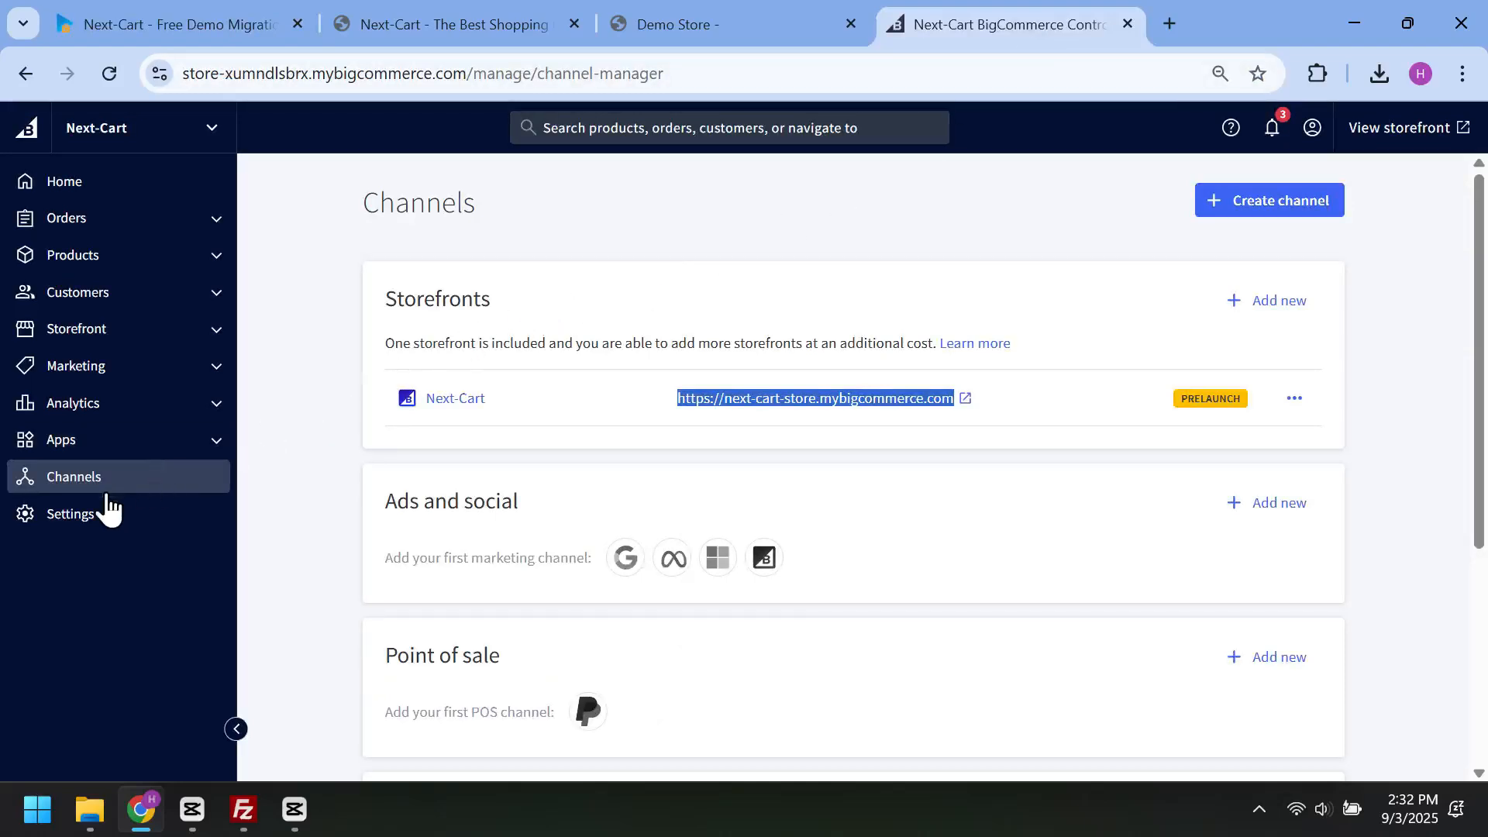
pyautogui.click(82, 521)
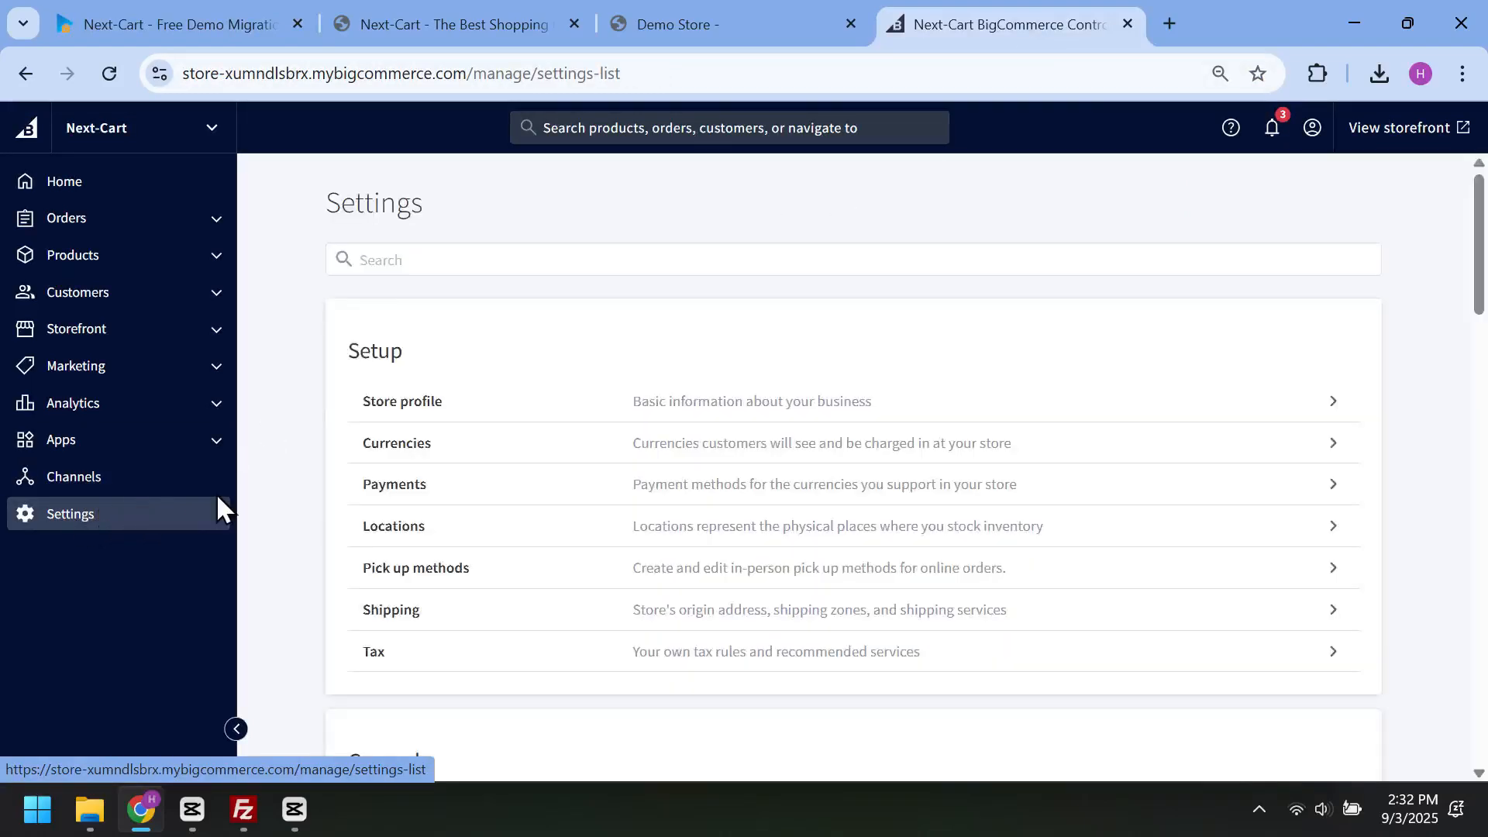
pyautogui.scroll(-20, 531, 359)
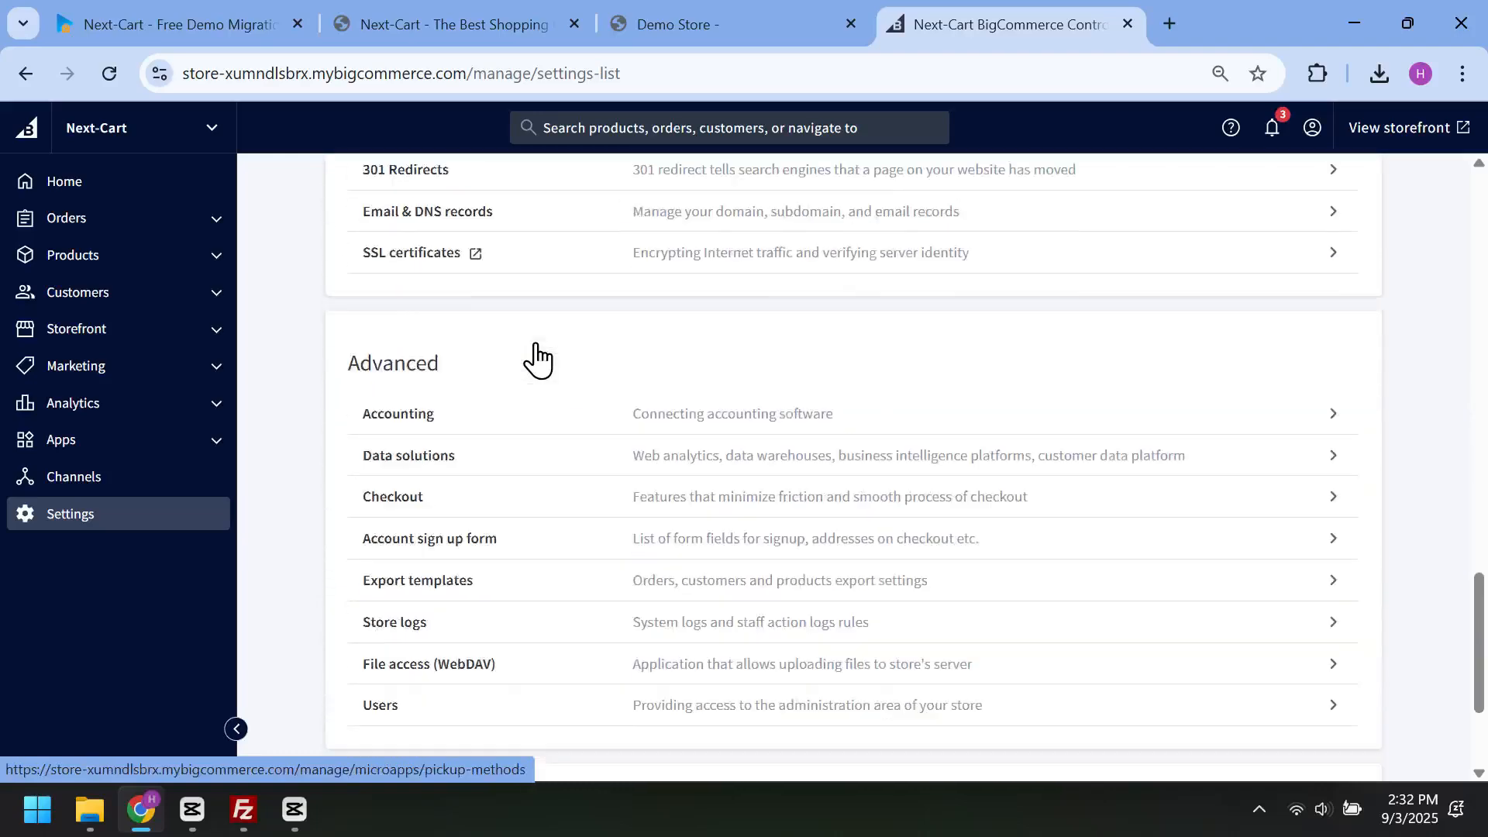
pyautogui.scroll(-3, 535, 359)
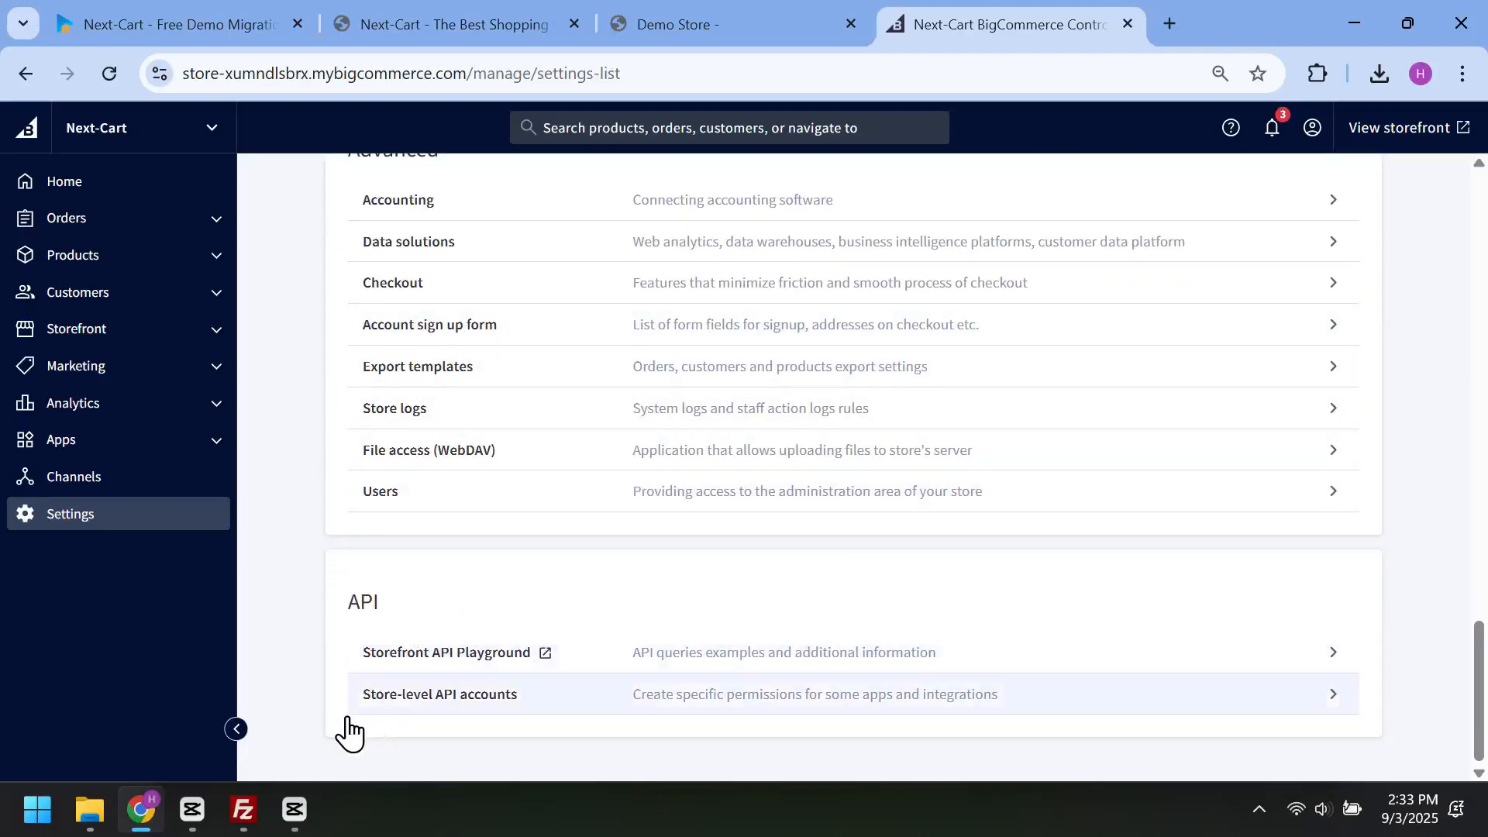
pyautogui.click(860, 703)
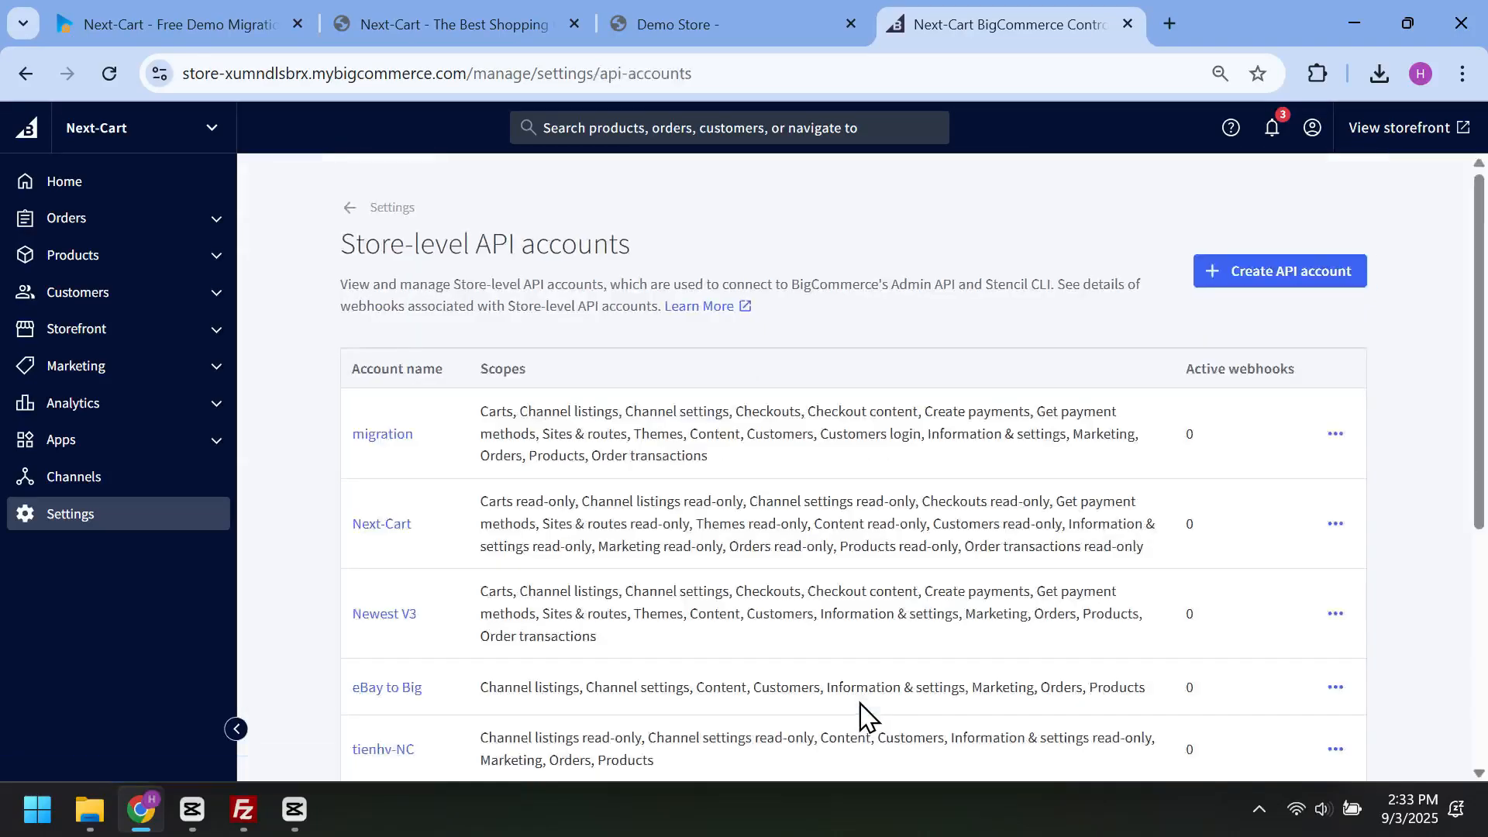
pyautogui.click(1289, 293)
pyautogui.click(582, 502)
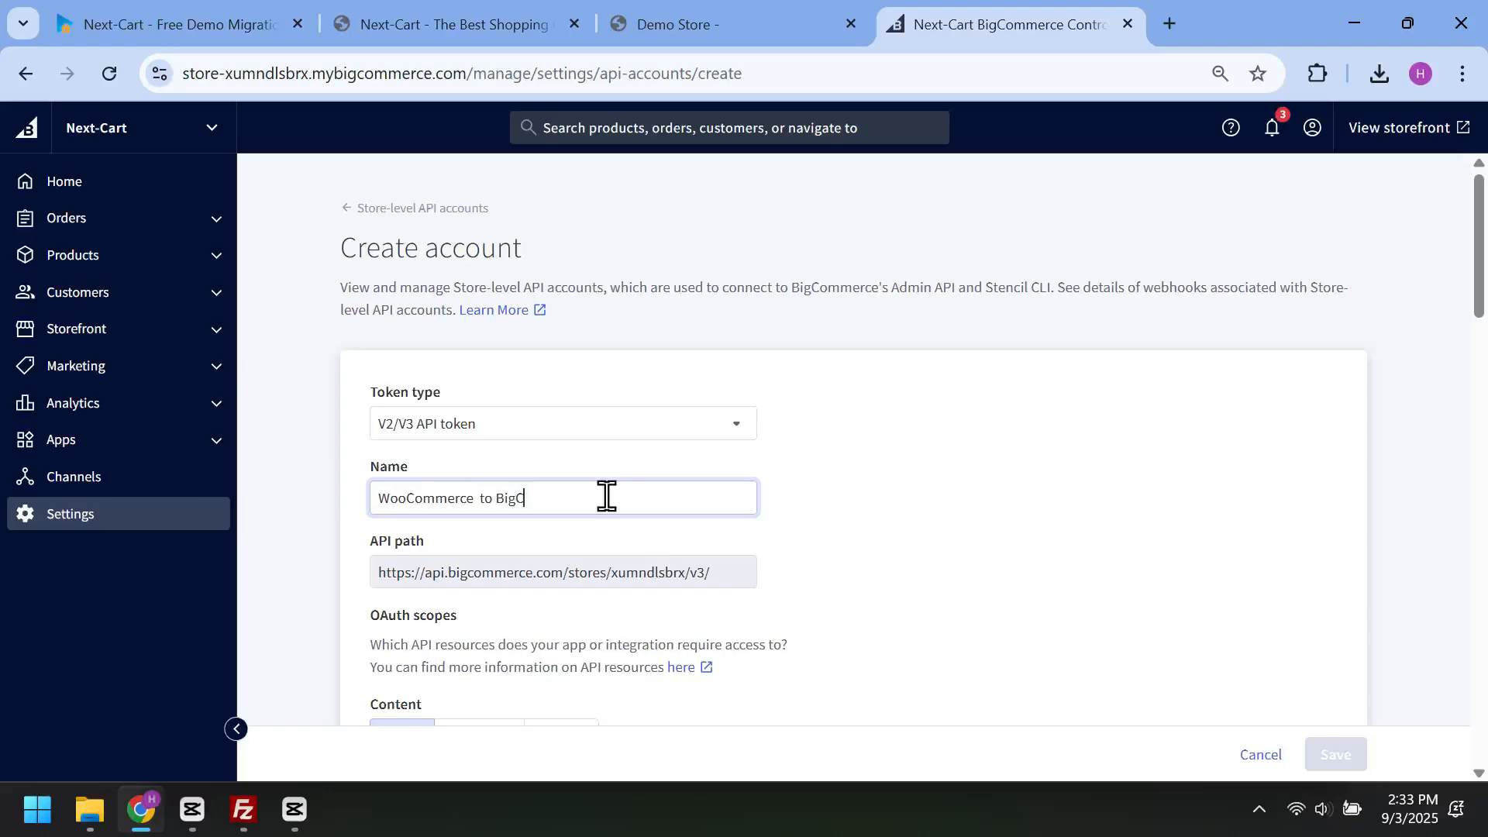
# Step: Set the OAuth scopes Content, Customers, Information & settings, Marketing and Orders to modify
pyautogui.scroll(-6, 616, 485)
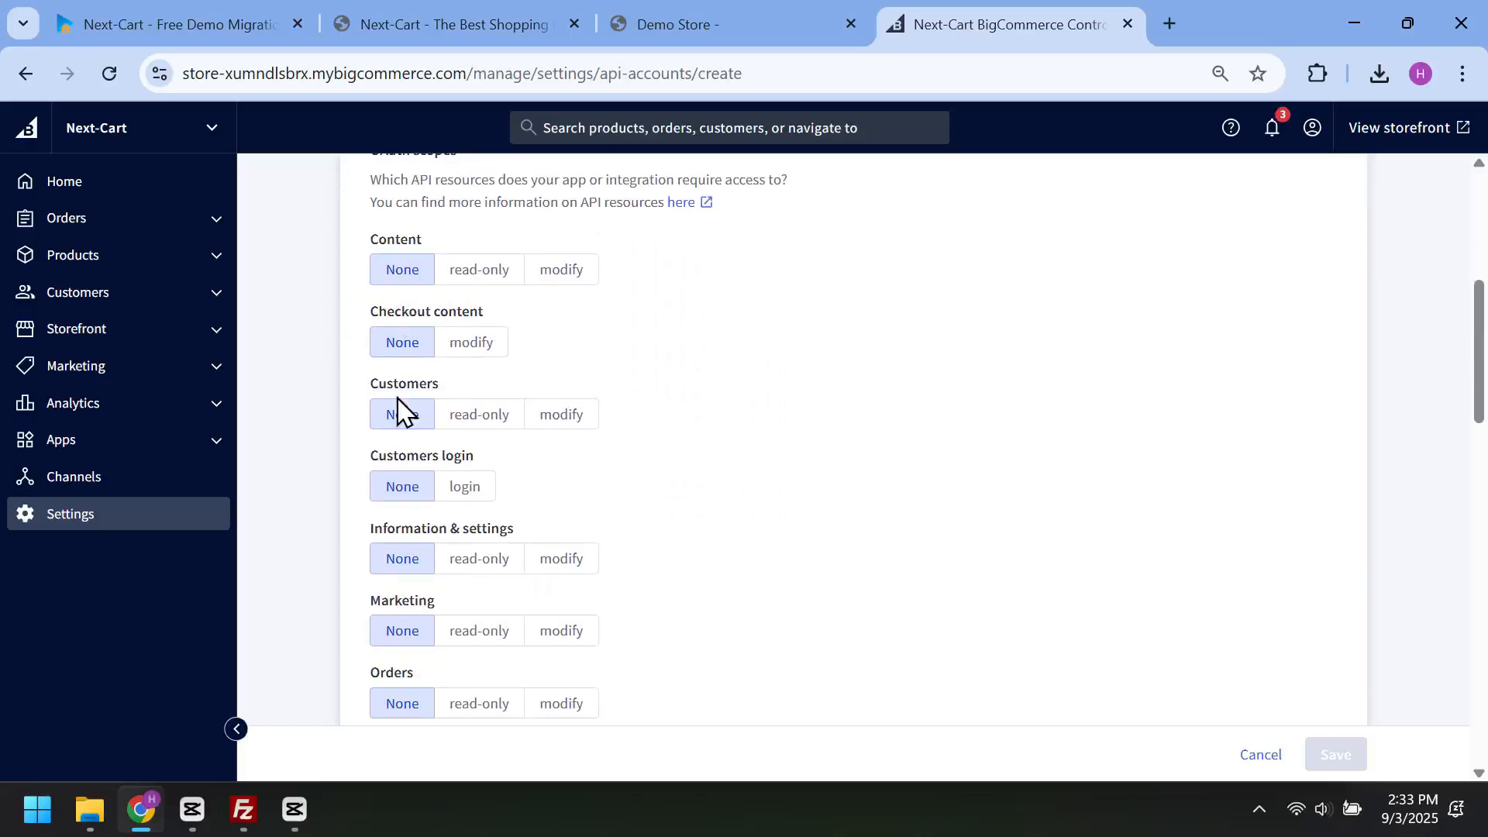
pyautogui.click(566, 276)
pyautogui.click(564, 416)
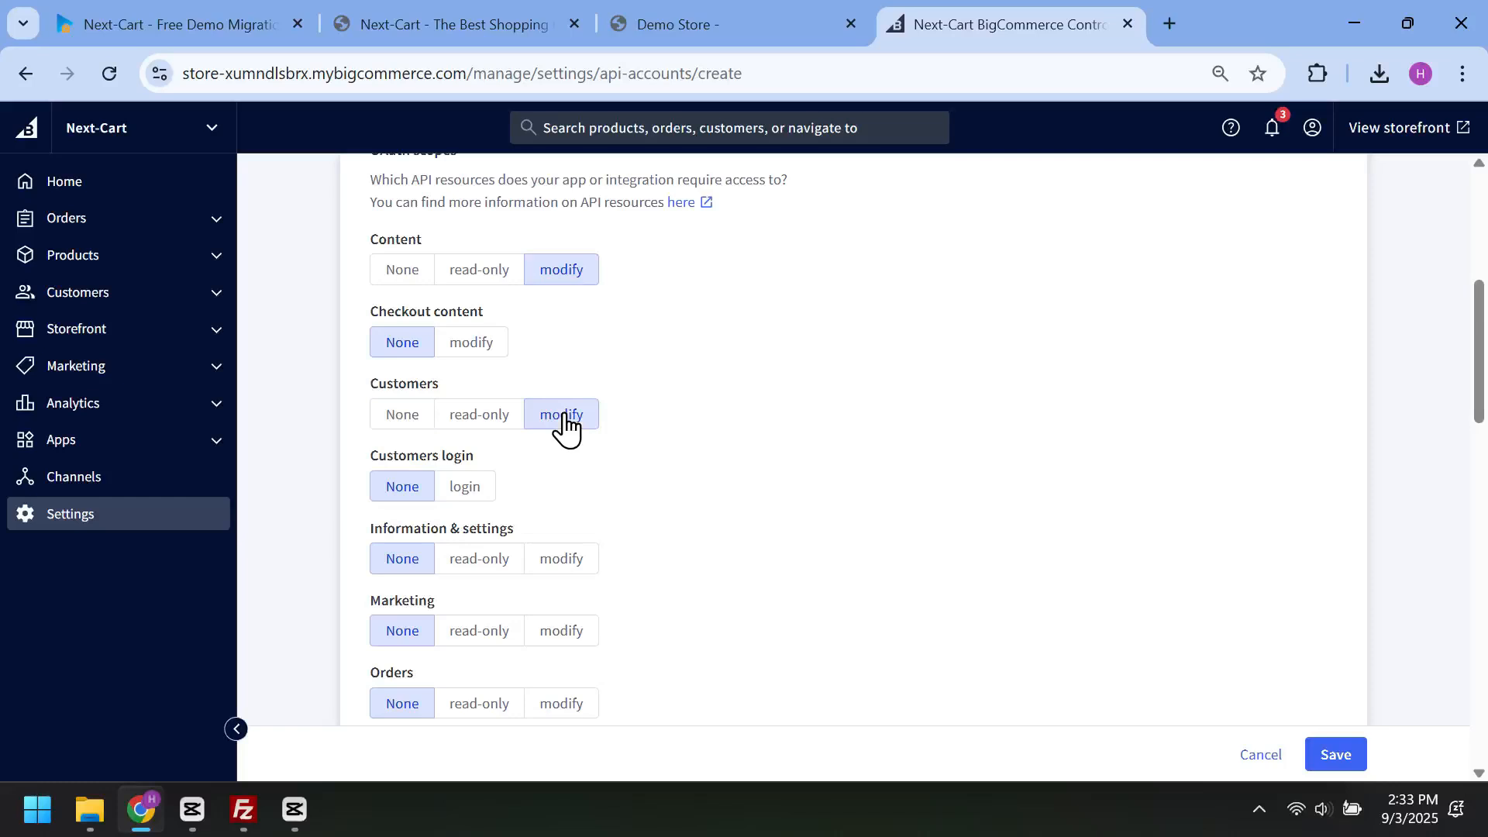
pyautogui.click(566, 561)
pyautogui.scroll(-2, 568, 566)
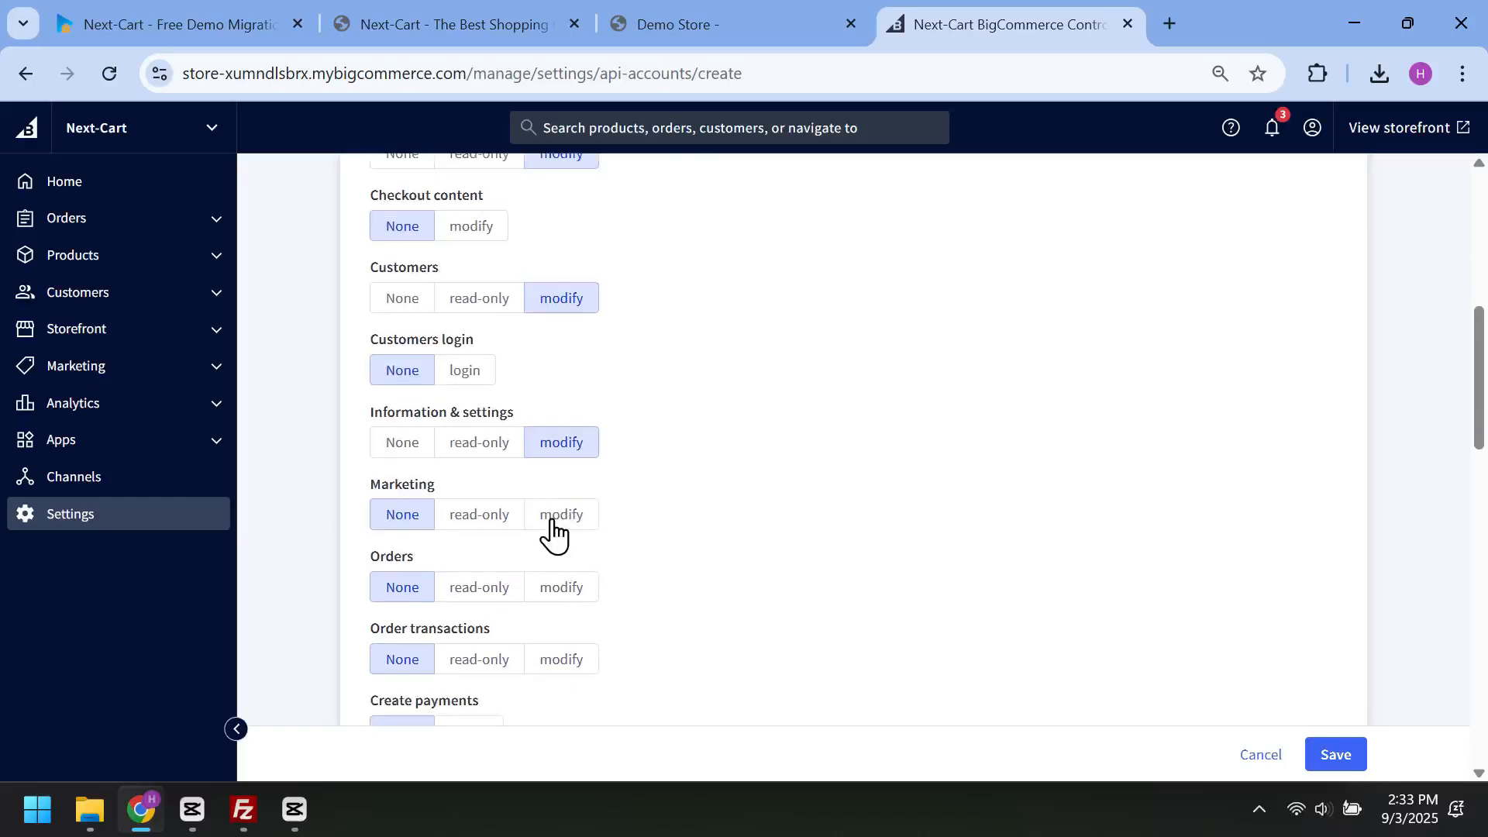
pyautogui.click(555, 532)
pyautogui.click(561, 589)
# Step: Set the Products, Channel settings and Channel listings scopes to modify and save the API account
pyautogui.scroll(-5, 566, 593)
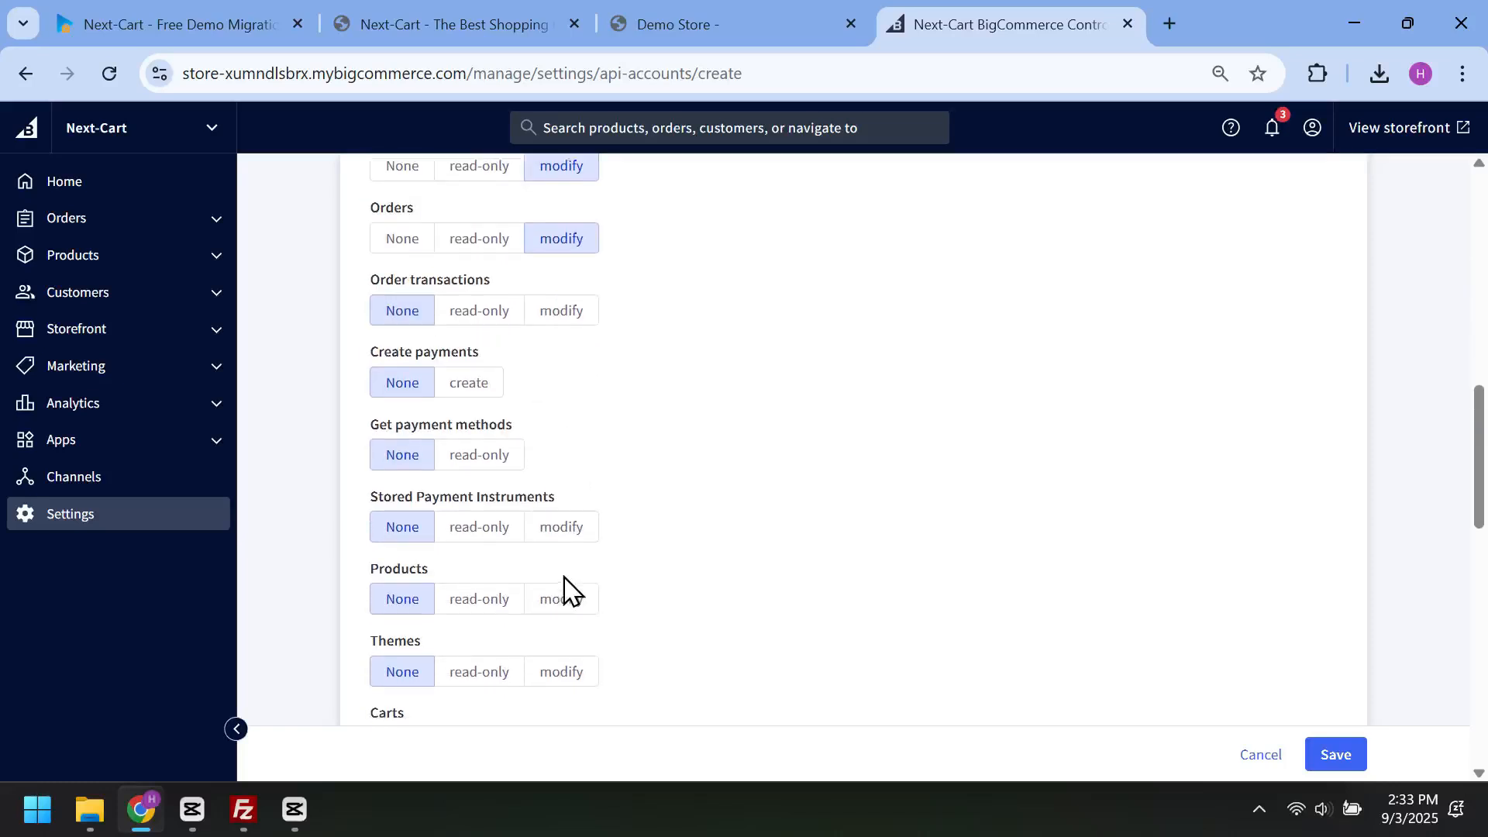
pyautogui.scroll(-2, 564, 581)
pyautogui.click(560, 484)
pyautogui.scroll(-2, 570, 612)
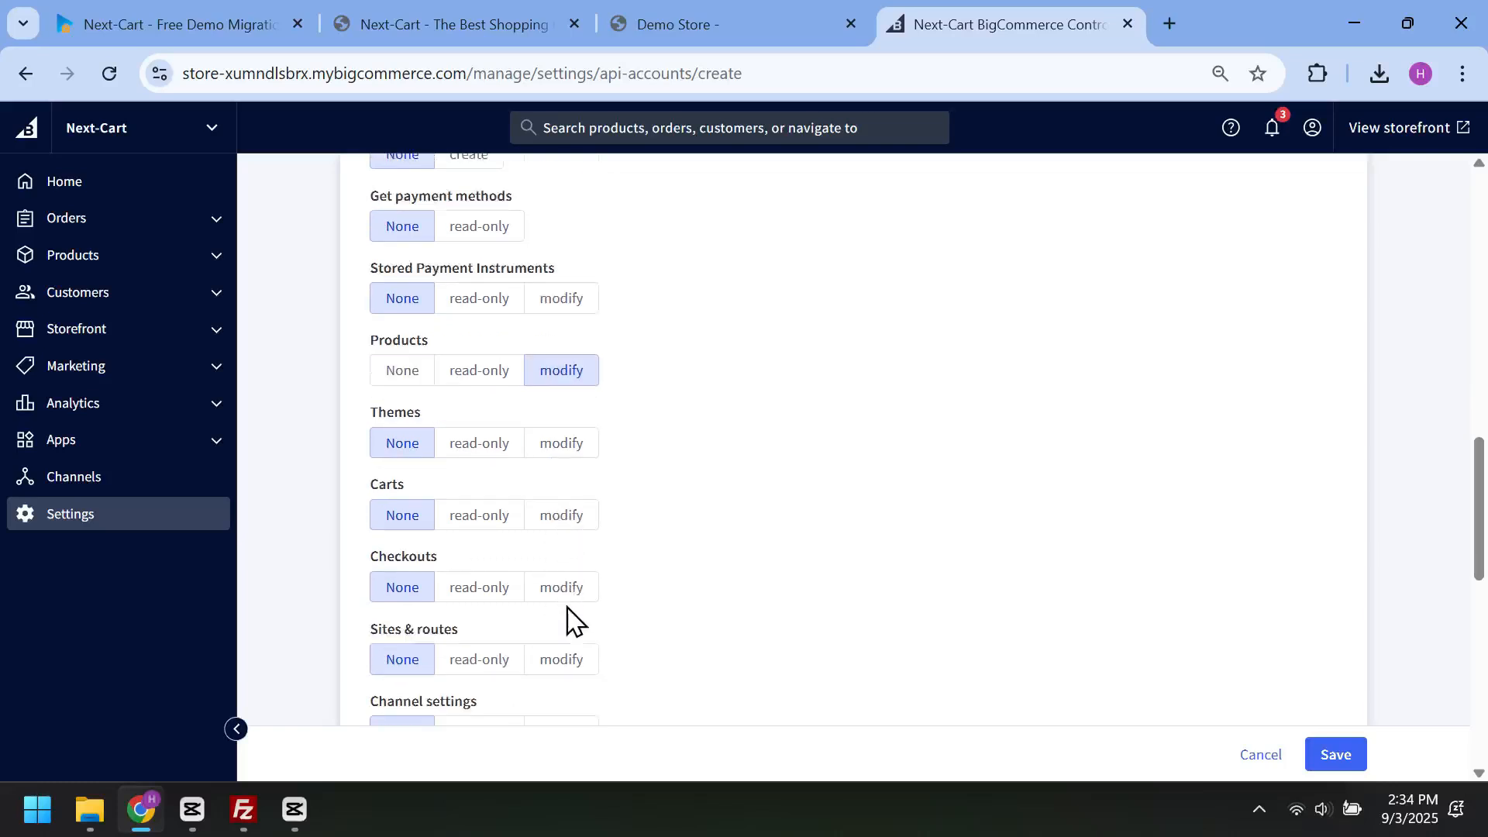
pyautogui.scroll(-2, 567, 607)
pyautogui.click(563, 611)
pyautogui.click(566, 681)
pyautogui.scroll(-4, 574, 659)
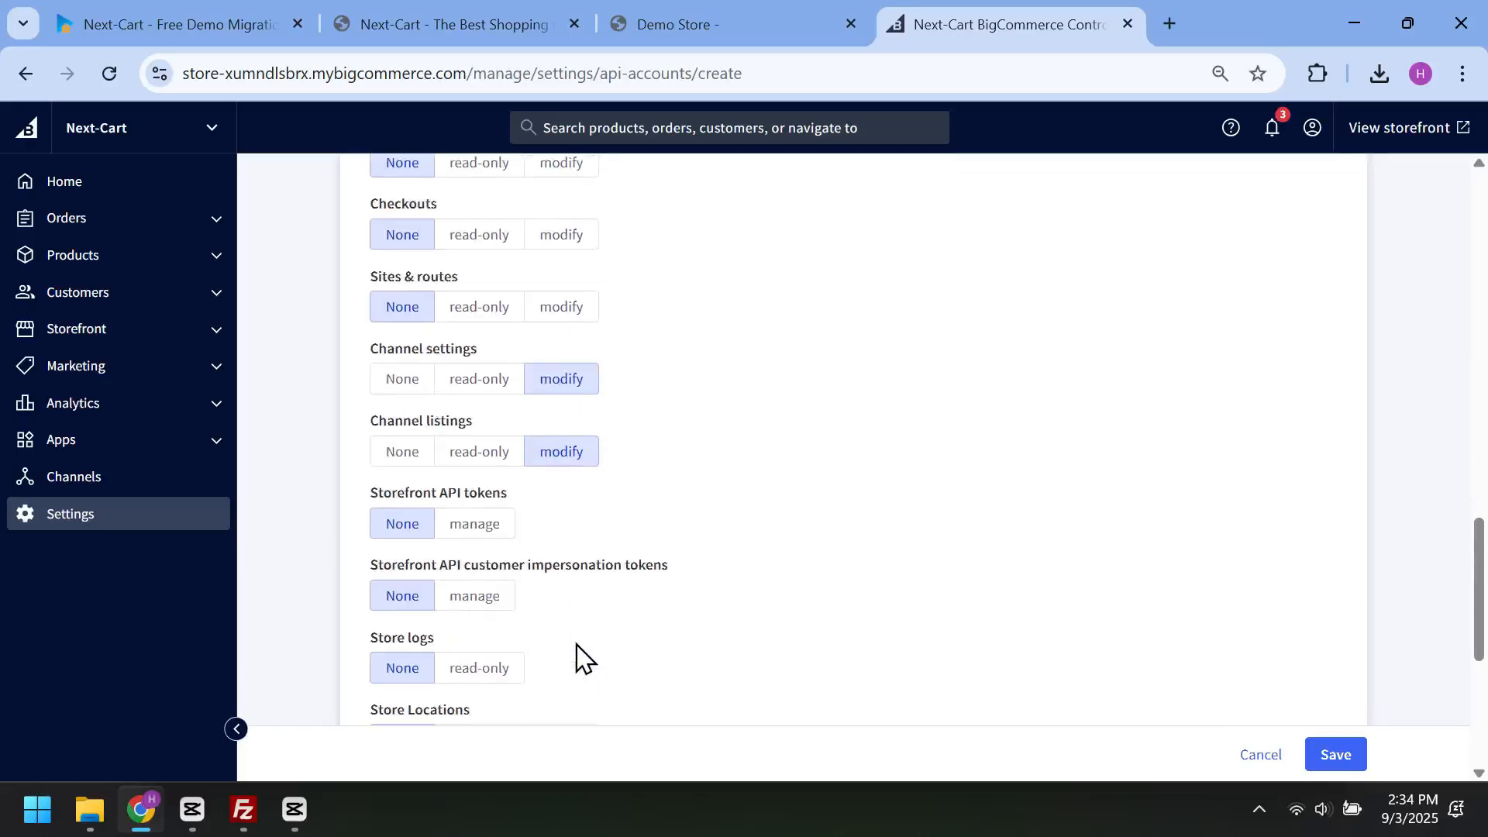
pyautogui.scroll(-6, 580, 657)
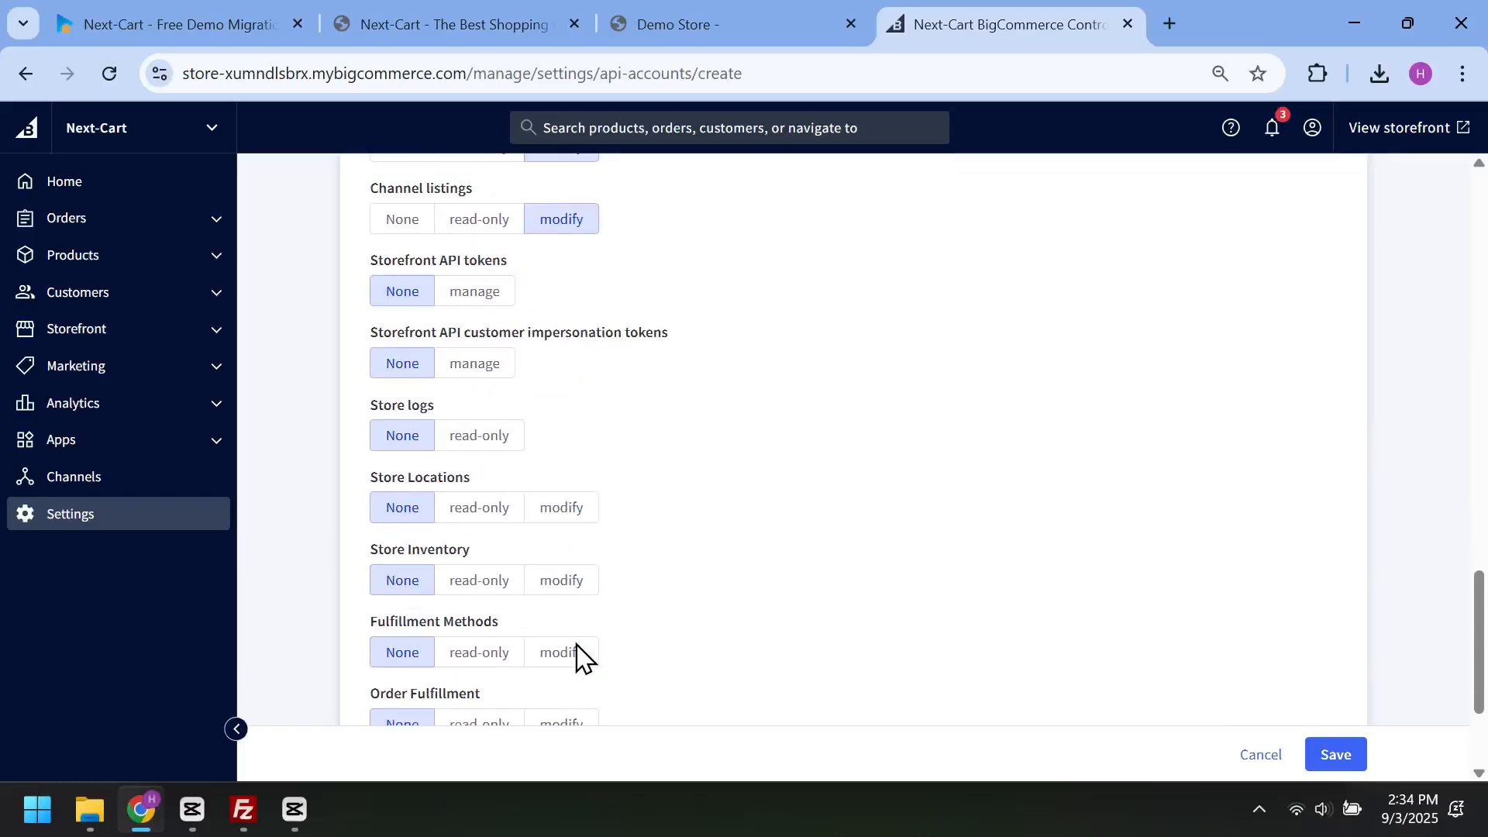
pyautogui.click(1343, 755)
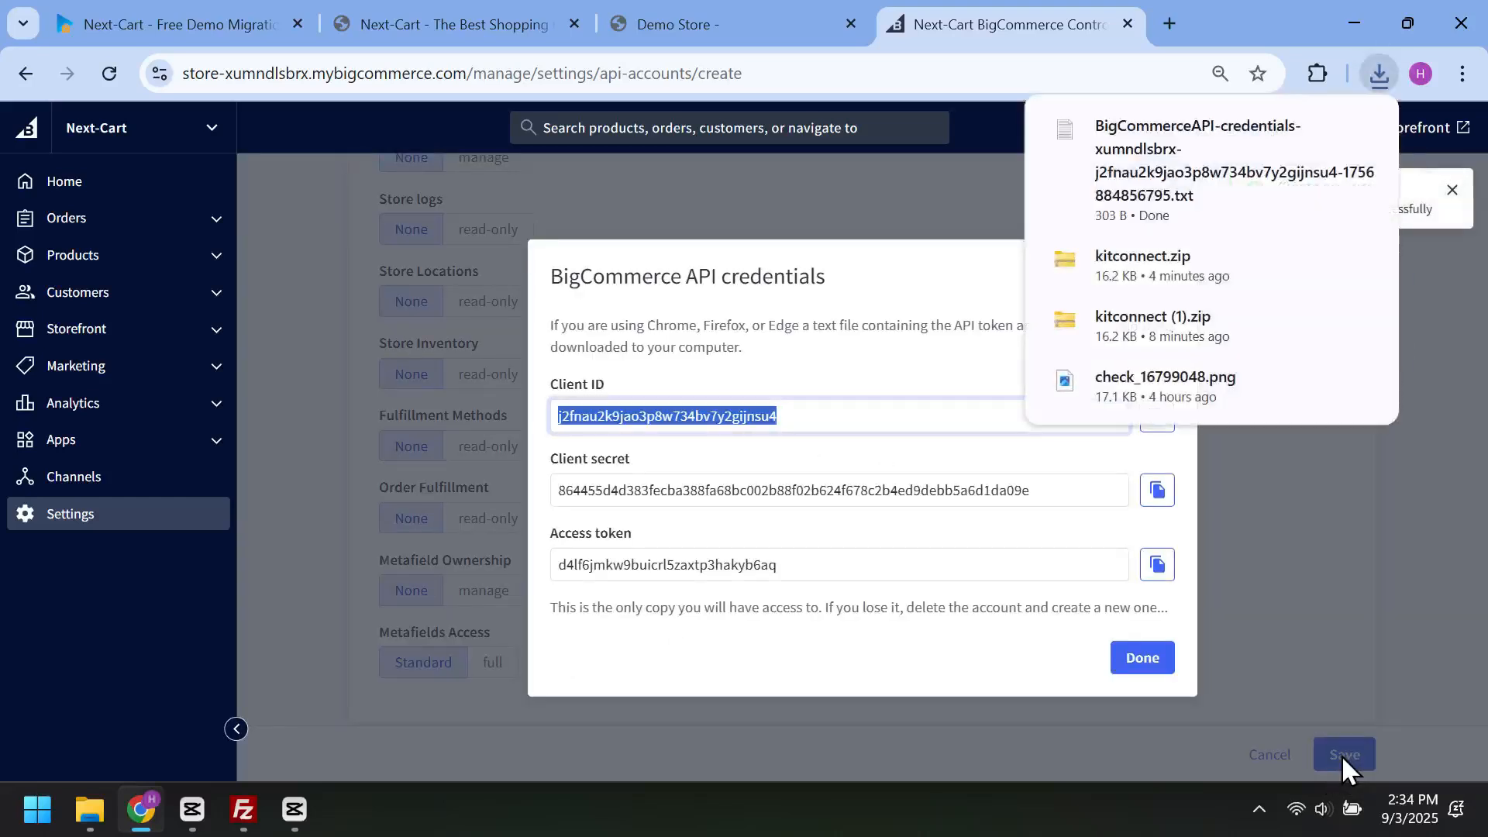
# Step: Open the downloaded BigCommerce API credentials text file in Notepad and move its window aside
pyautogui.moveTo(1198, 191)
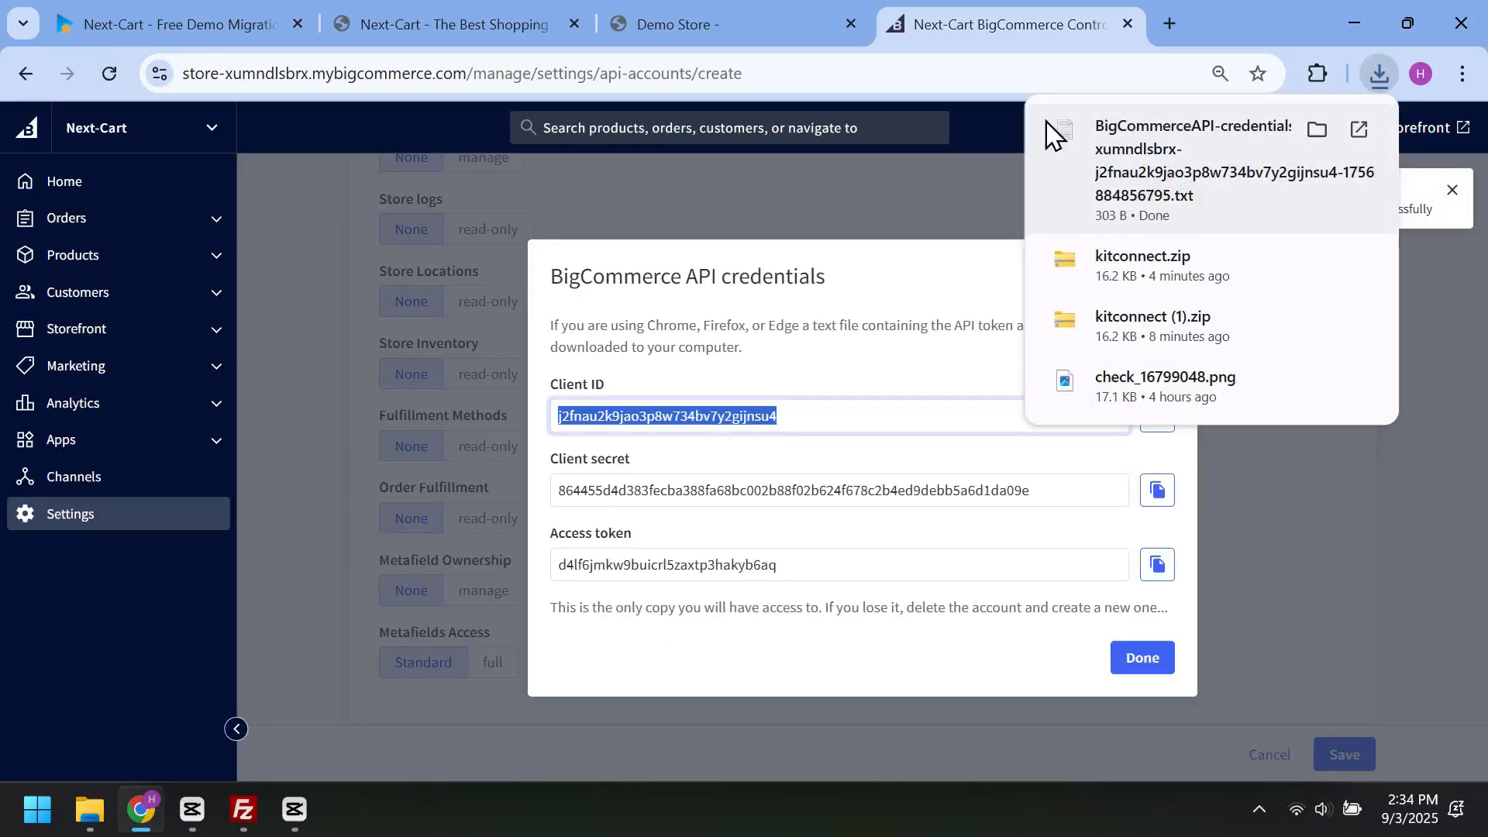
pyautogui.click(1169, 155)
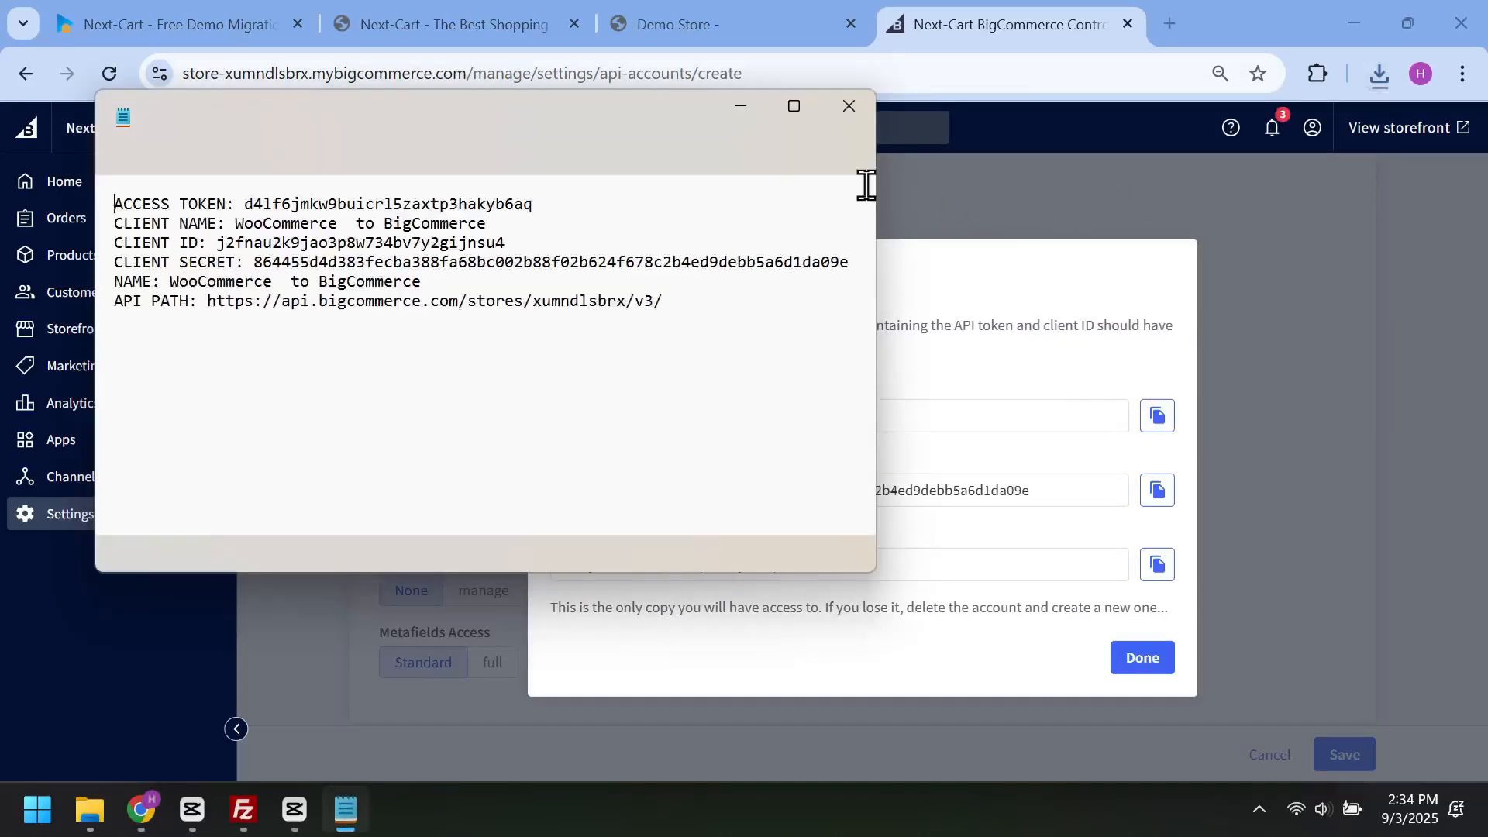
pyautogui.moveTo(689, 118); pyautogui.dragTo(1207, 236)
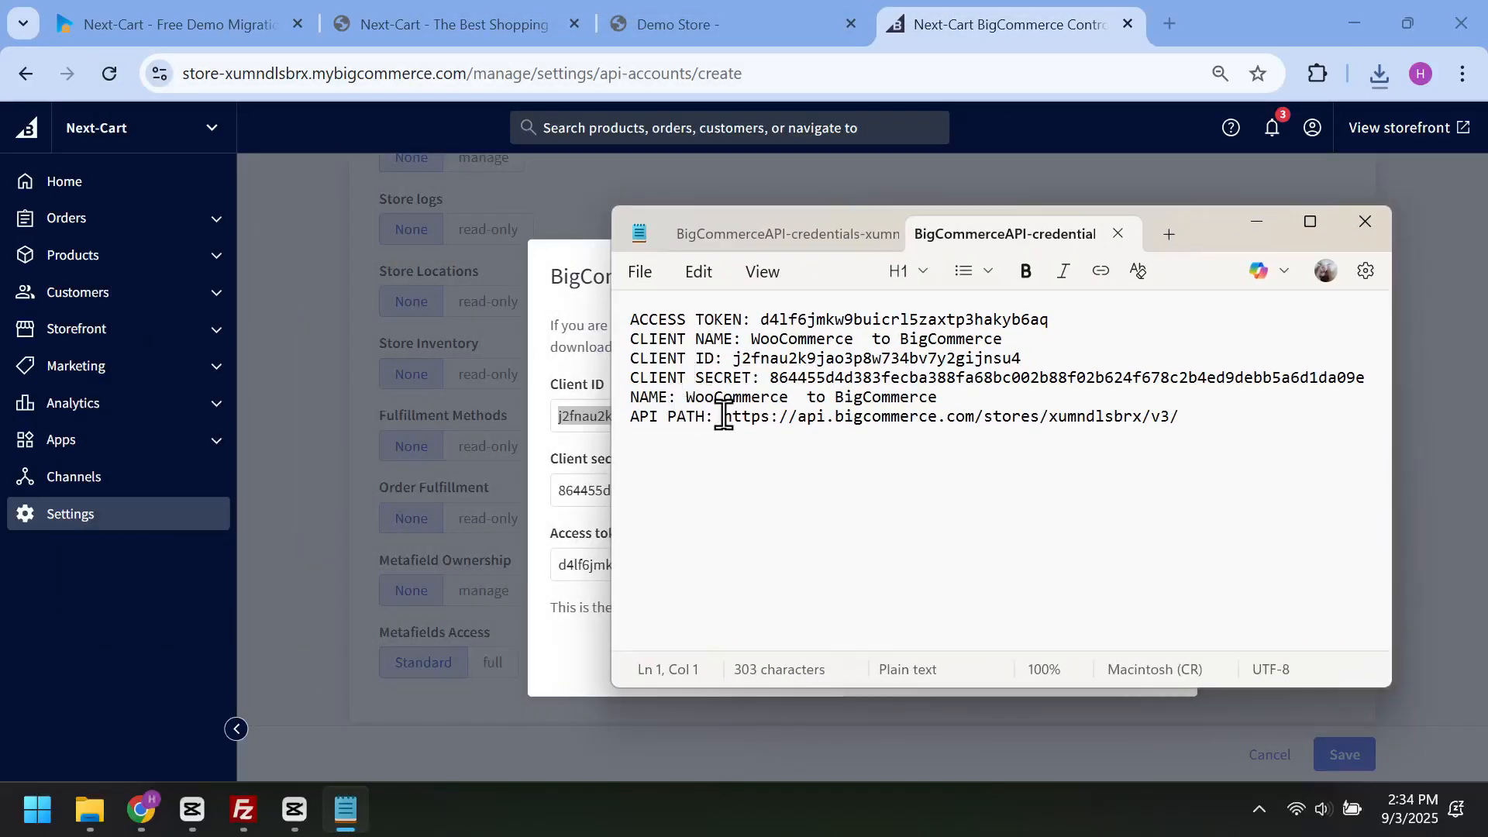
pyautogui.click(159, 31)
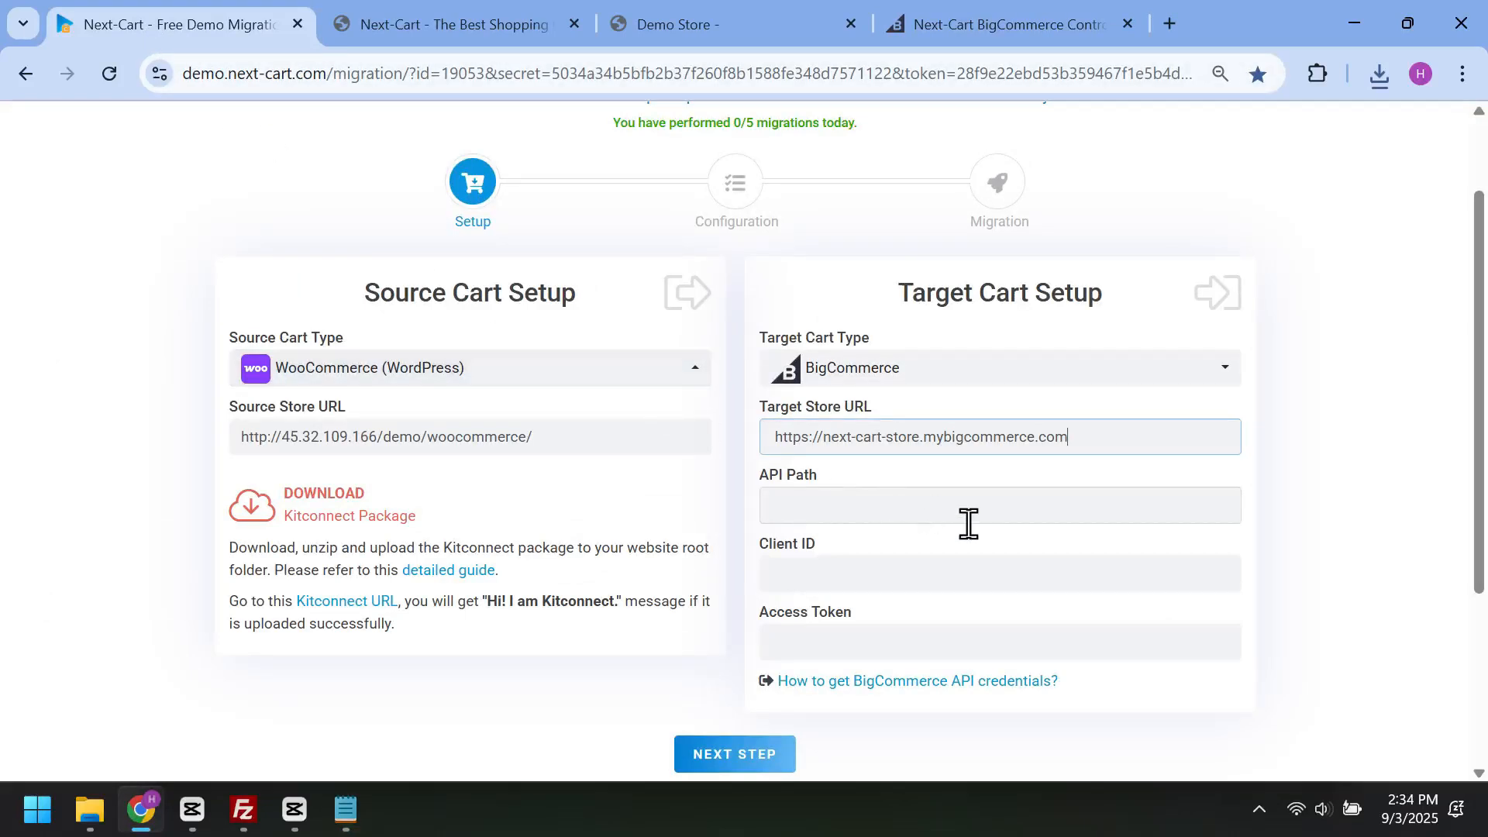
pyautogui.click(914, 505)
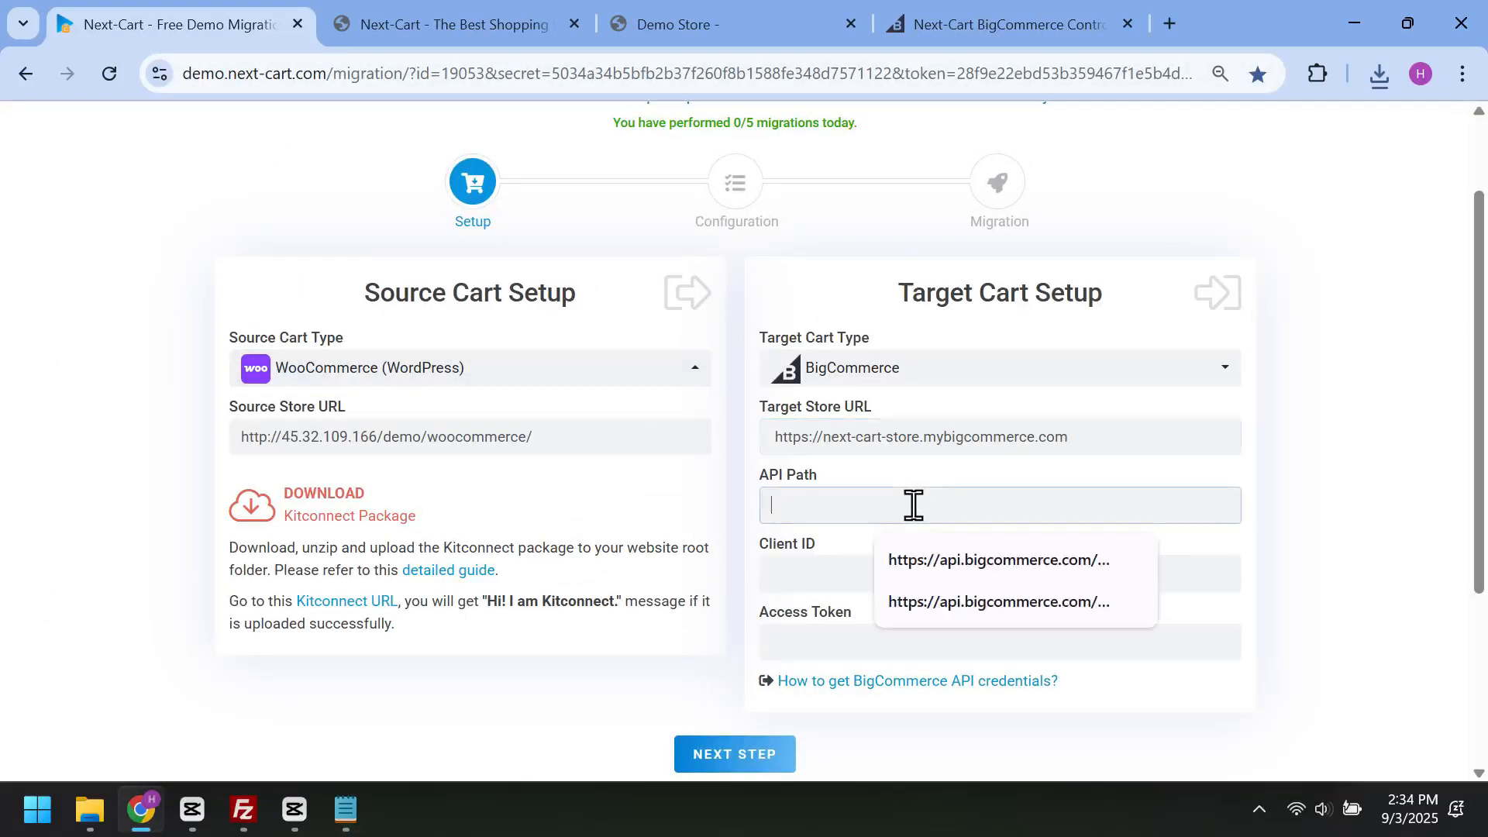
pyautogui.click(343, 808)
pyautogui.moveTo(1206, 237); pyautogui.dragTo(713, 166)
pyautogui.moveTo(235, 341); pyautogui.dragTo(705, 345)
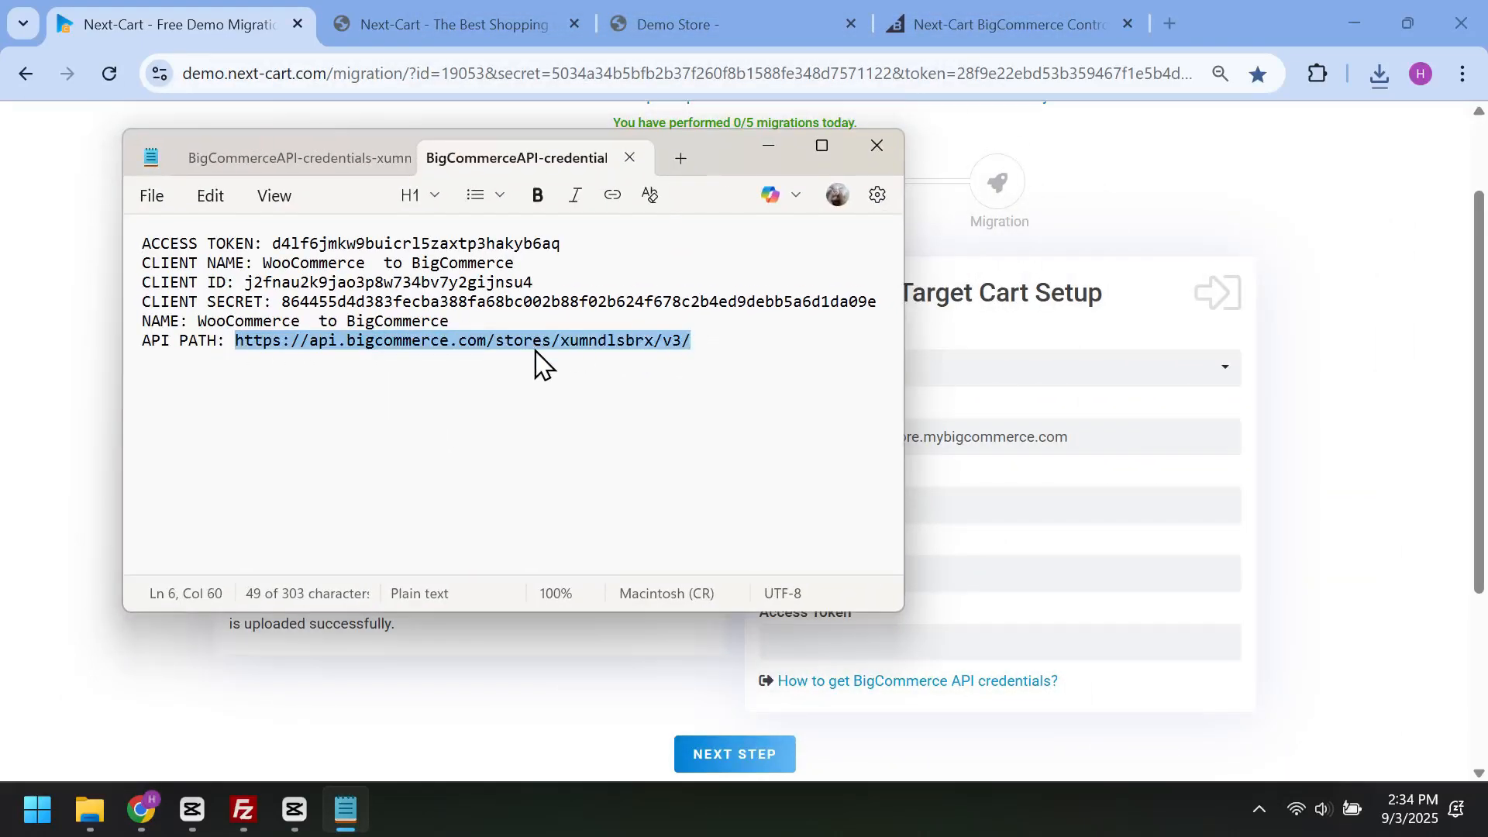
pyautogui.hotkey('ctrl', 'c')
pyautogui.click(990, 514)
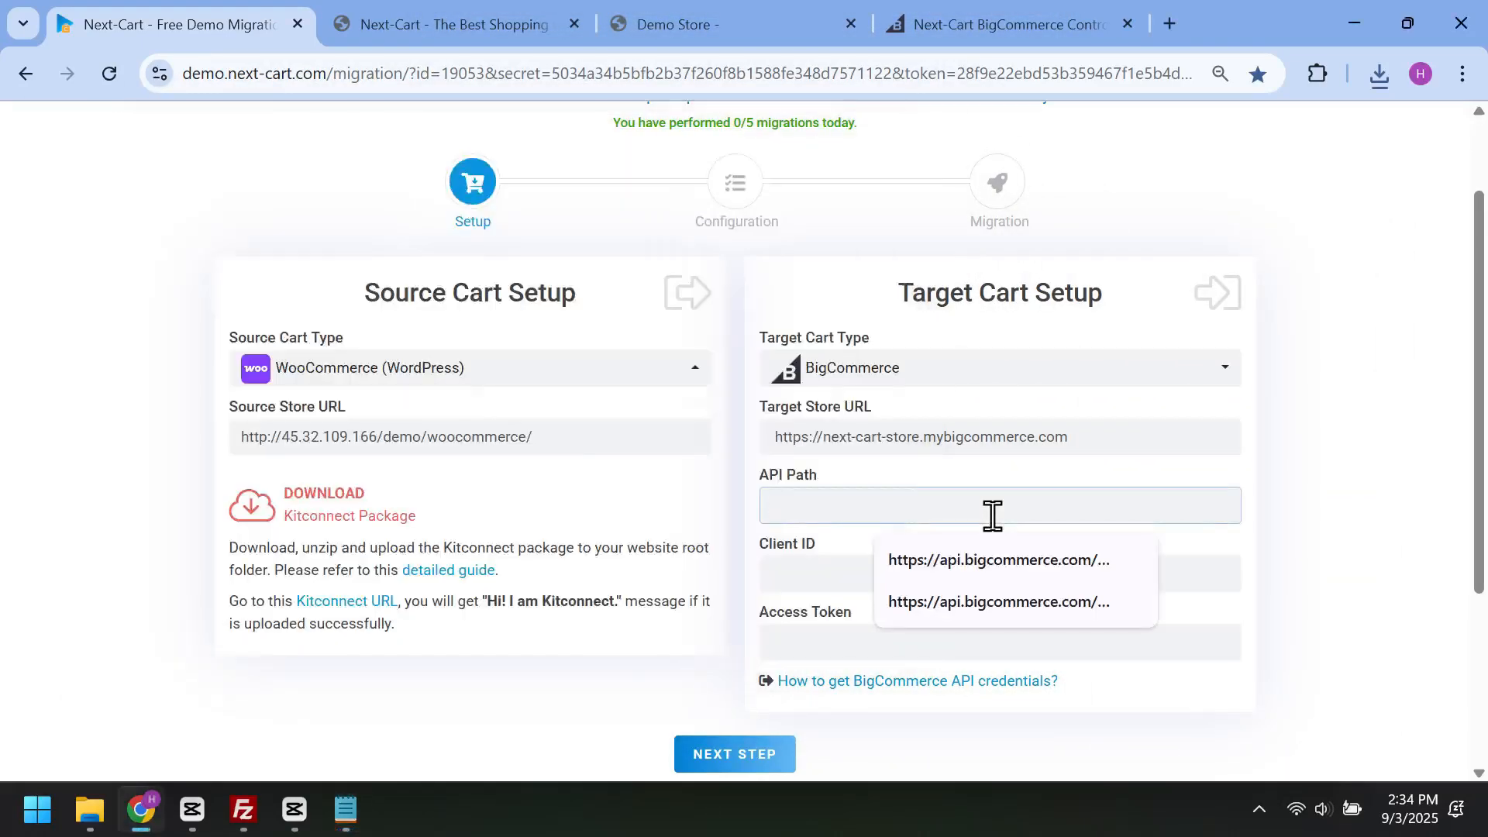
pyautogui.hotkey('ctrl', 'v')
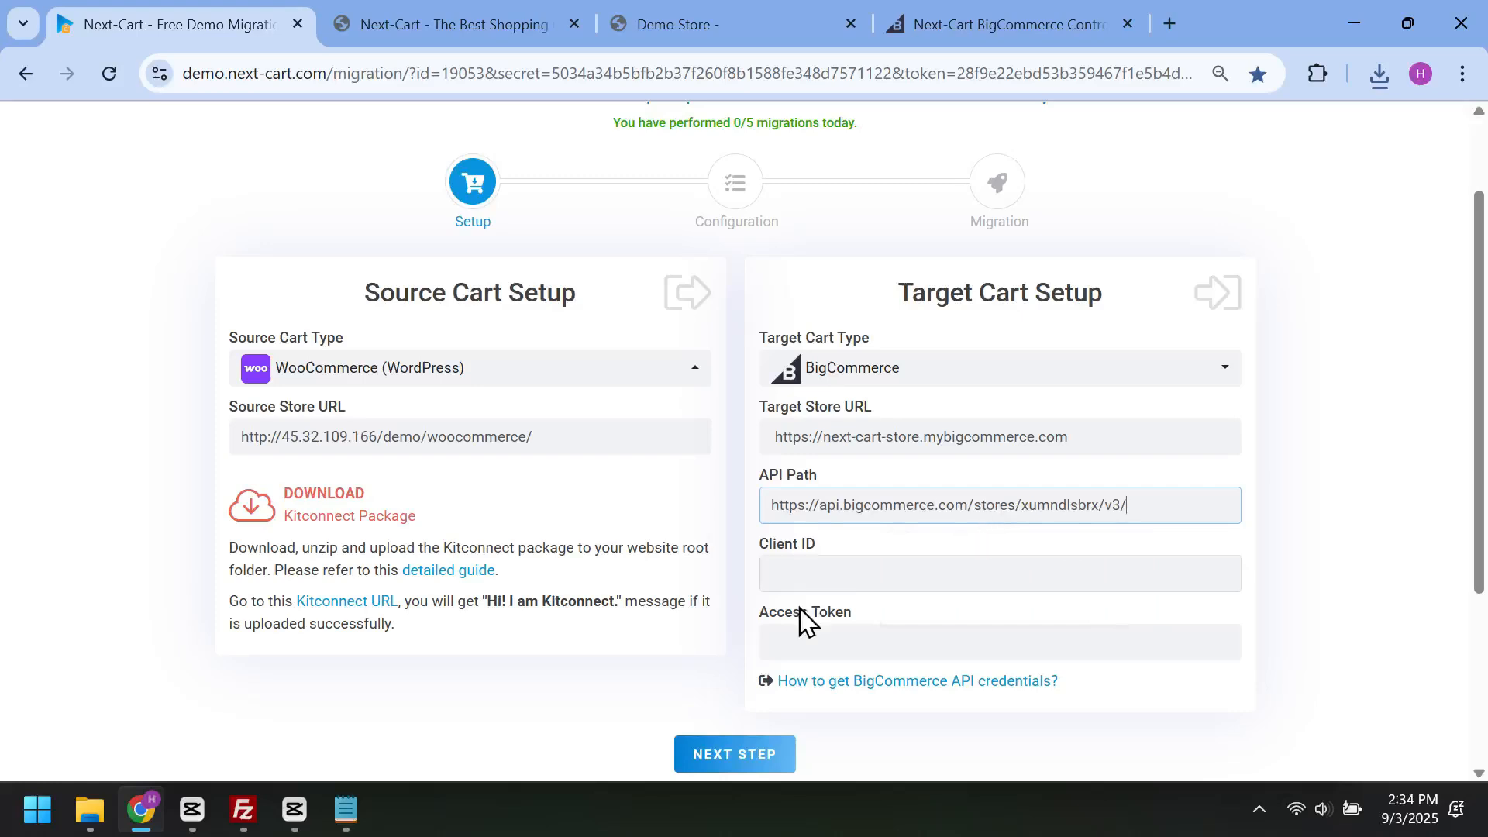
# Step: Copy the client ID from the credentials file in Notepad into the target cart's Client ID field
pyautogui.click(349, 814)
pyautogui.moveTo(243, 281); pyautogui.dragTo(534, 283)
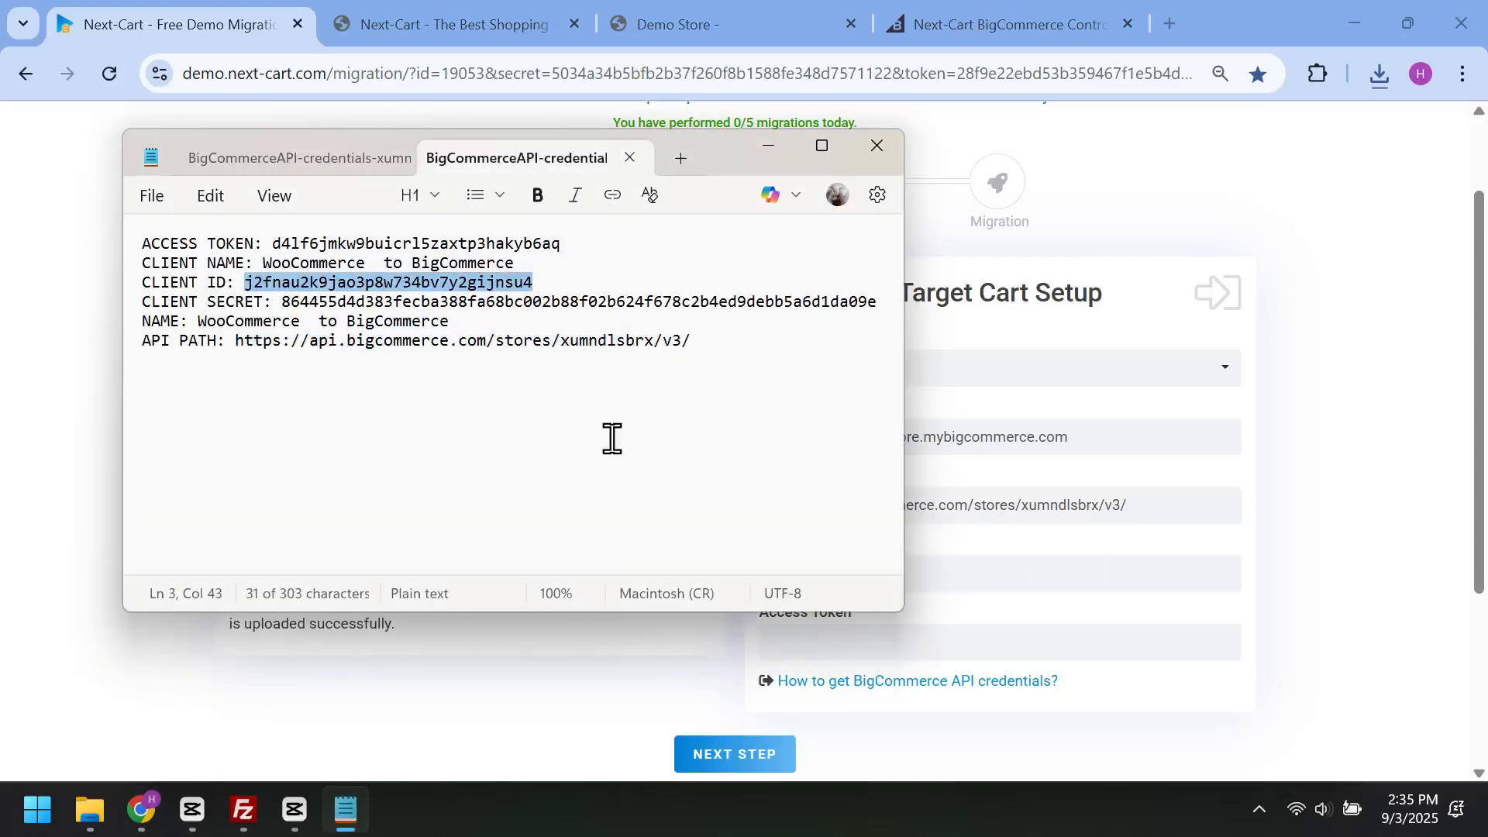
pyautogui.hotkey('ctrl', 'c')
pyautogui.click(990, 581)
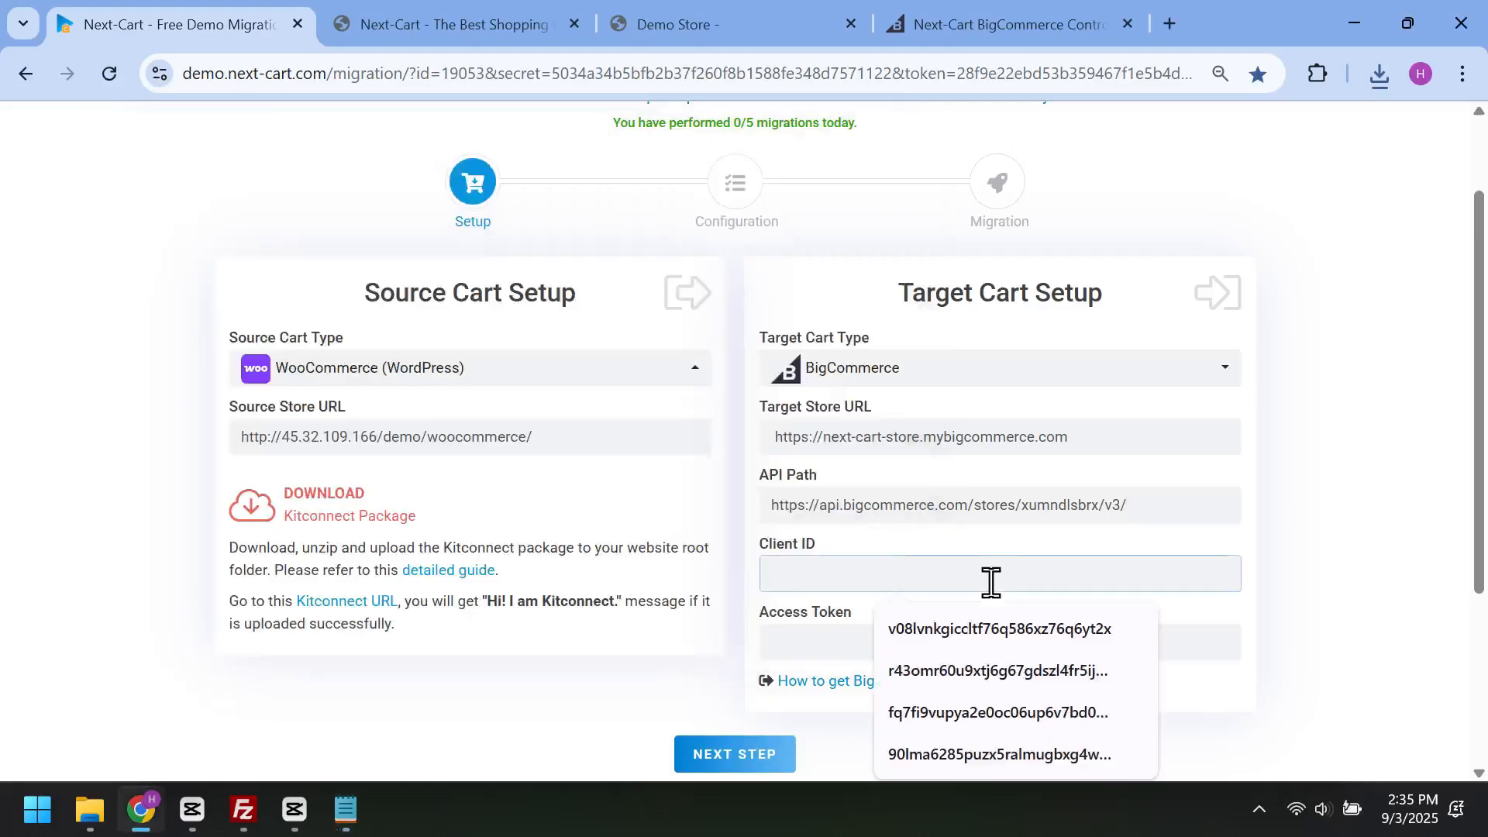
pyautogui.hotkey('ctrl', 'v')
# Step: Copy the access token from the credentials file in Notepad into the target cart's Access Token field
pyautogui.click(346, 810)
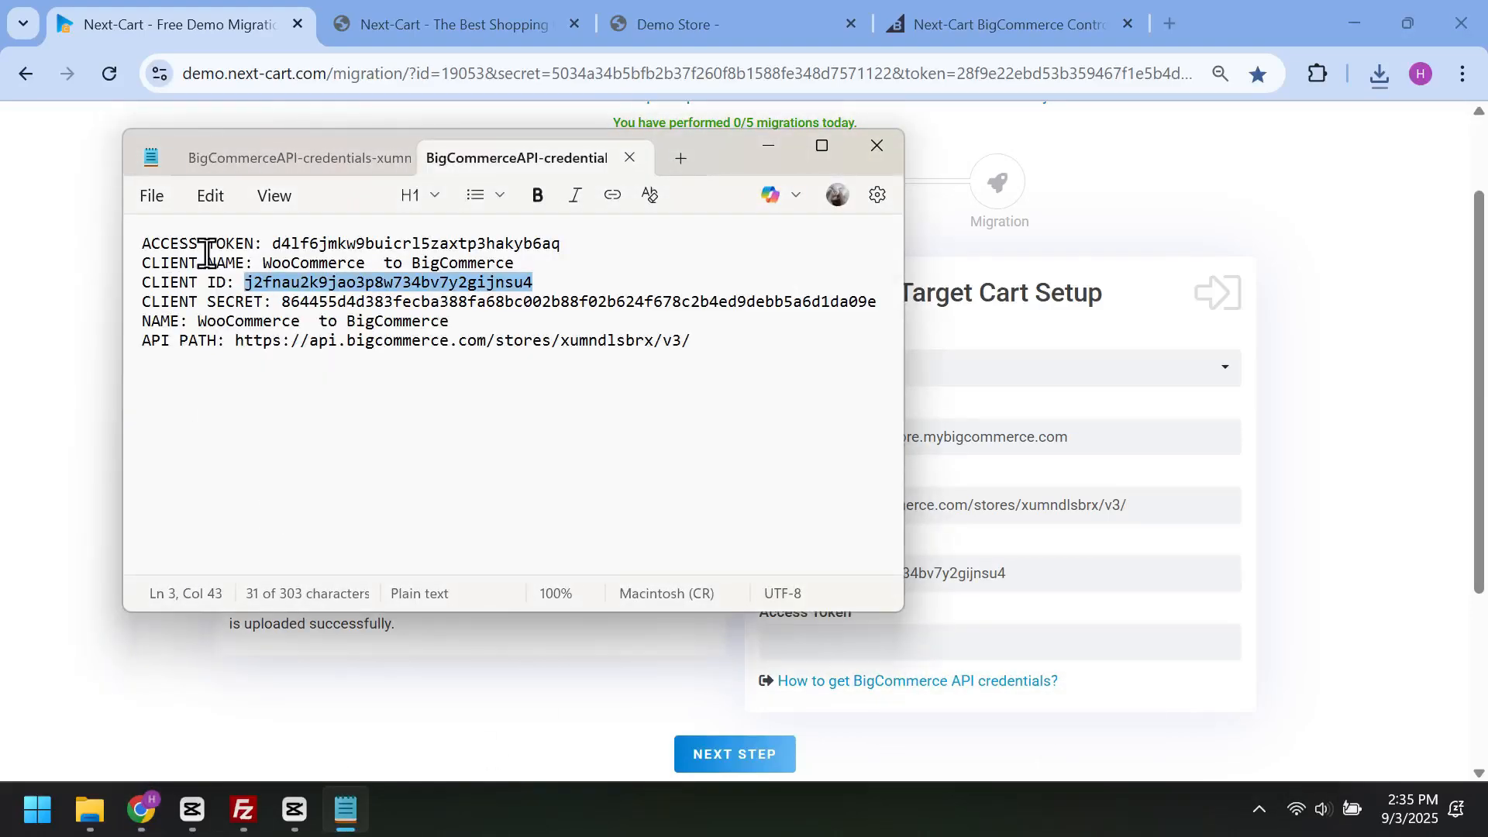
pyautogui.click(276, 247)
pyautogui.moveTo(276, 246); pyautogui.dragTo(556, 248)
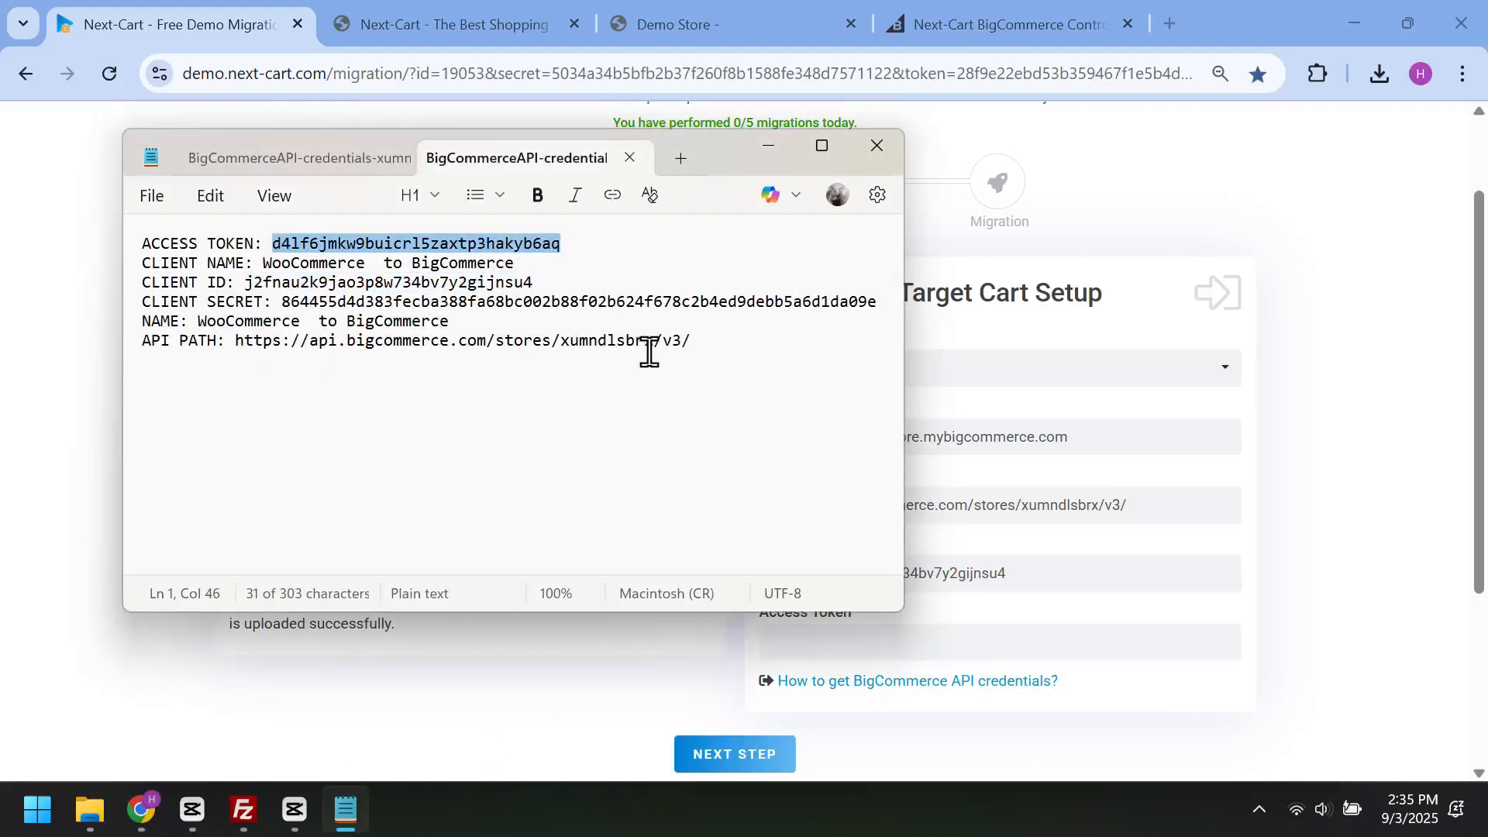
pyautogui.hotkey('ctrl', 'c')
pyautogui.click(1004, 646)
pyautogui.hotkey('ctrl', 'v')
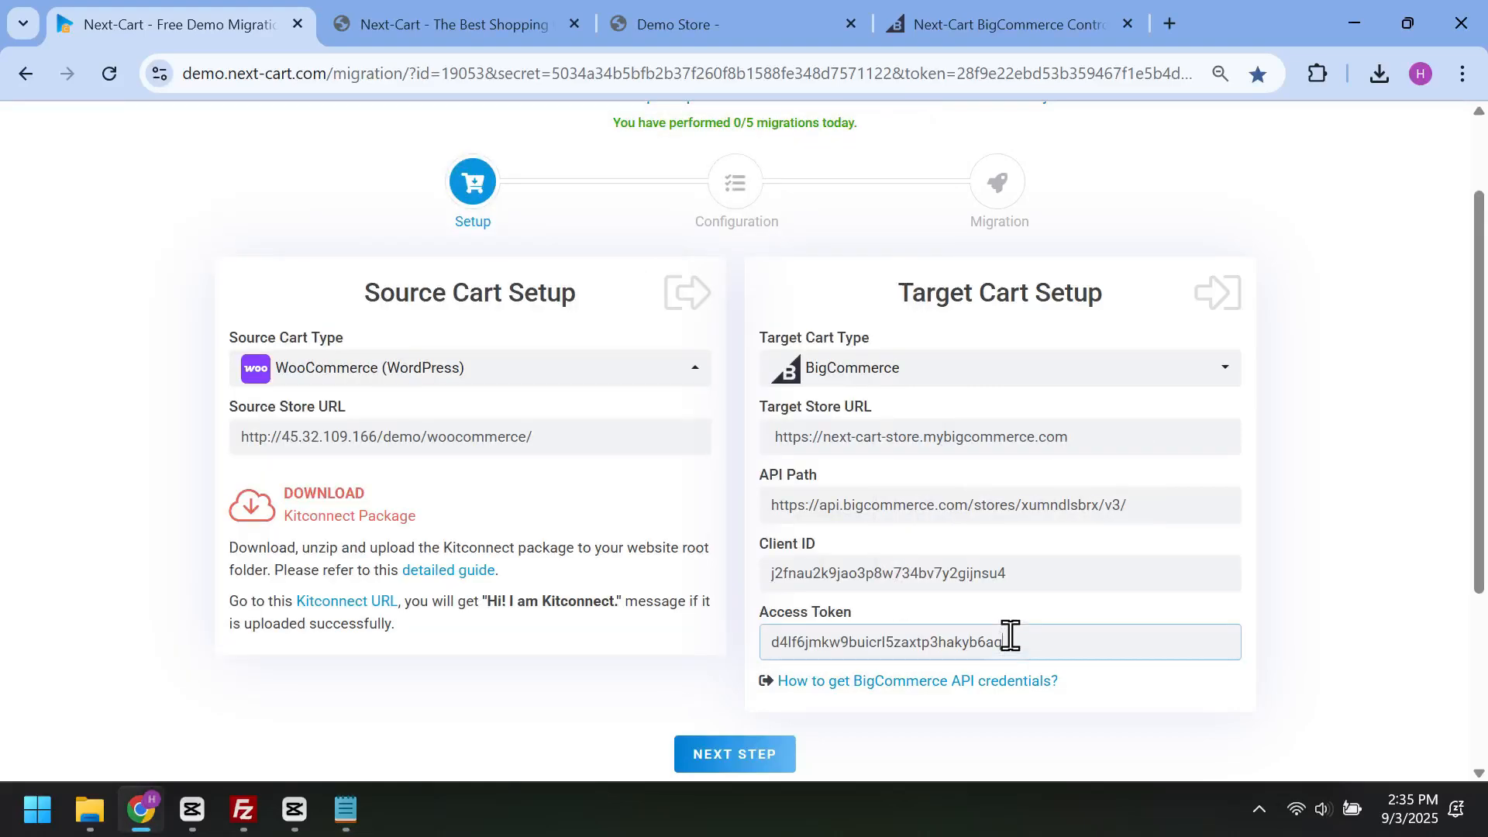
# Step: Proceed to the Configuration stage of the migration and select all entities for transfer
pyautogui.scroll(-1, 729, 637)
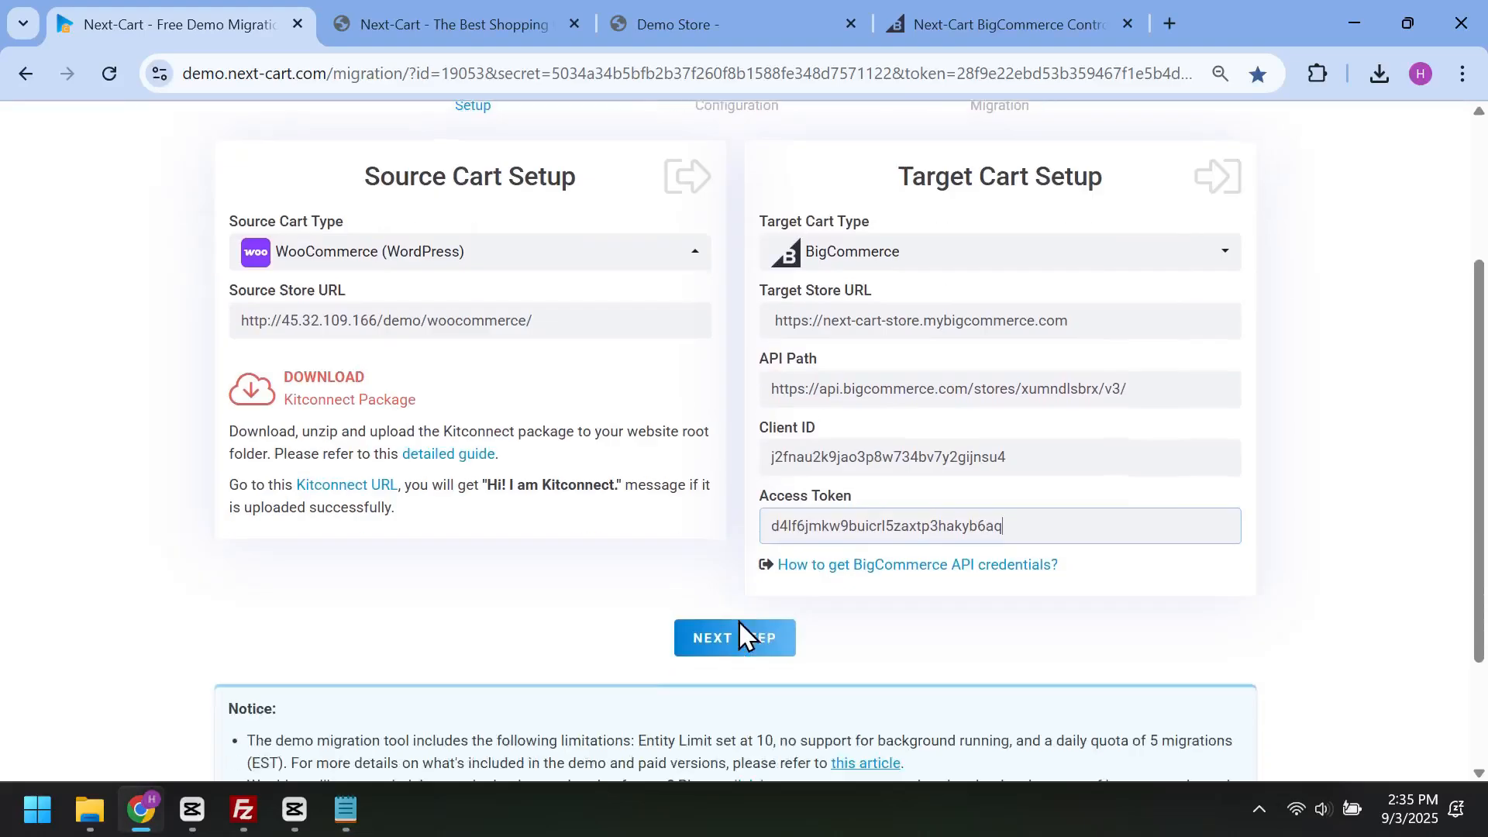
pyautogui.click(742, 659)
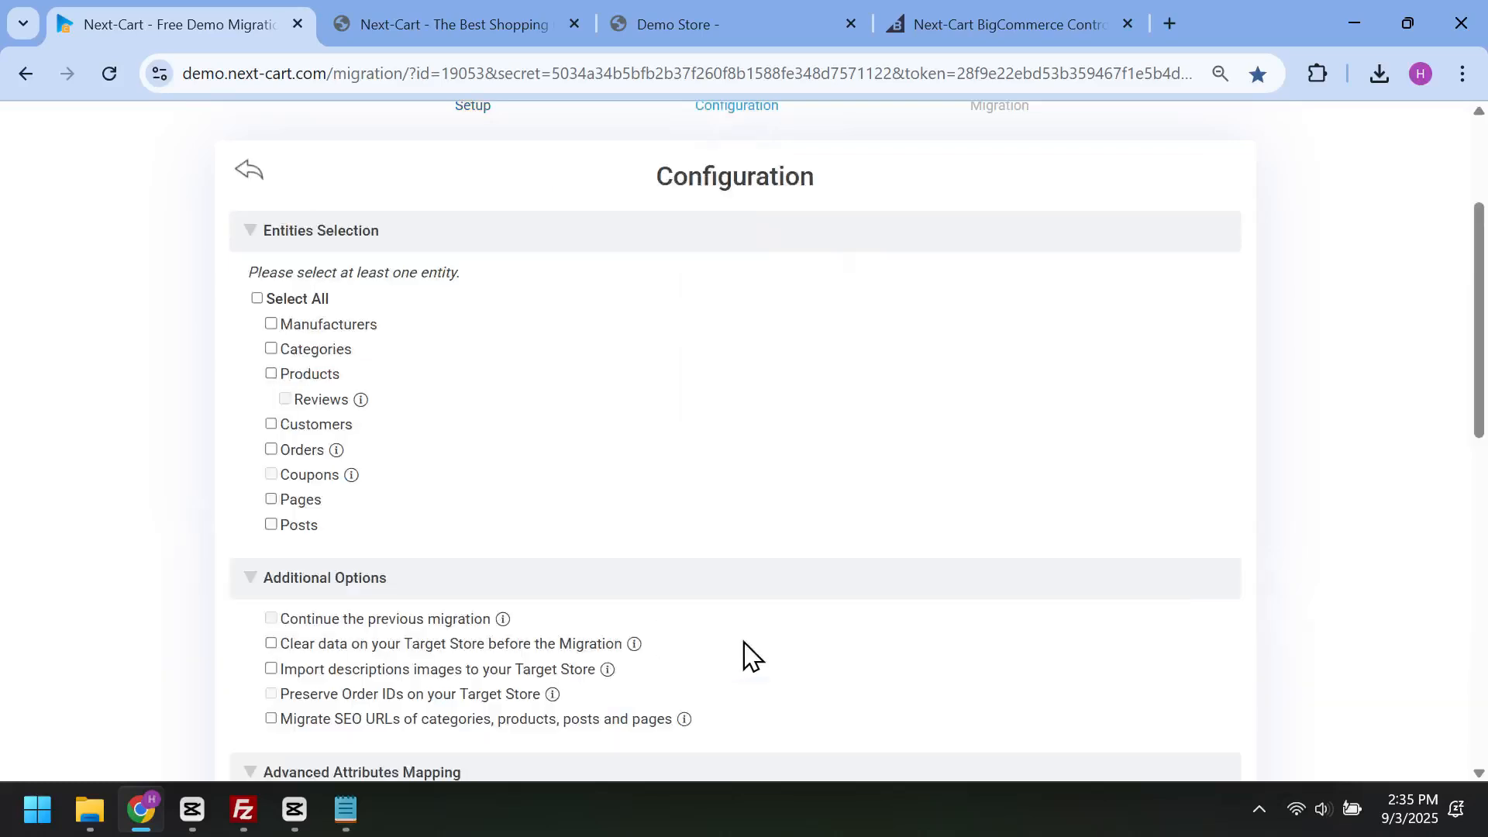
pyautogui.scroll(1, 764, 642)
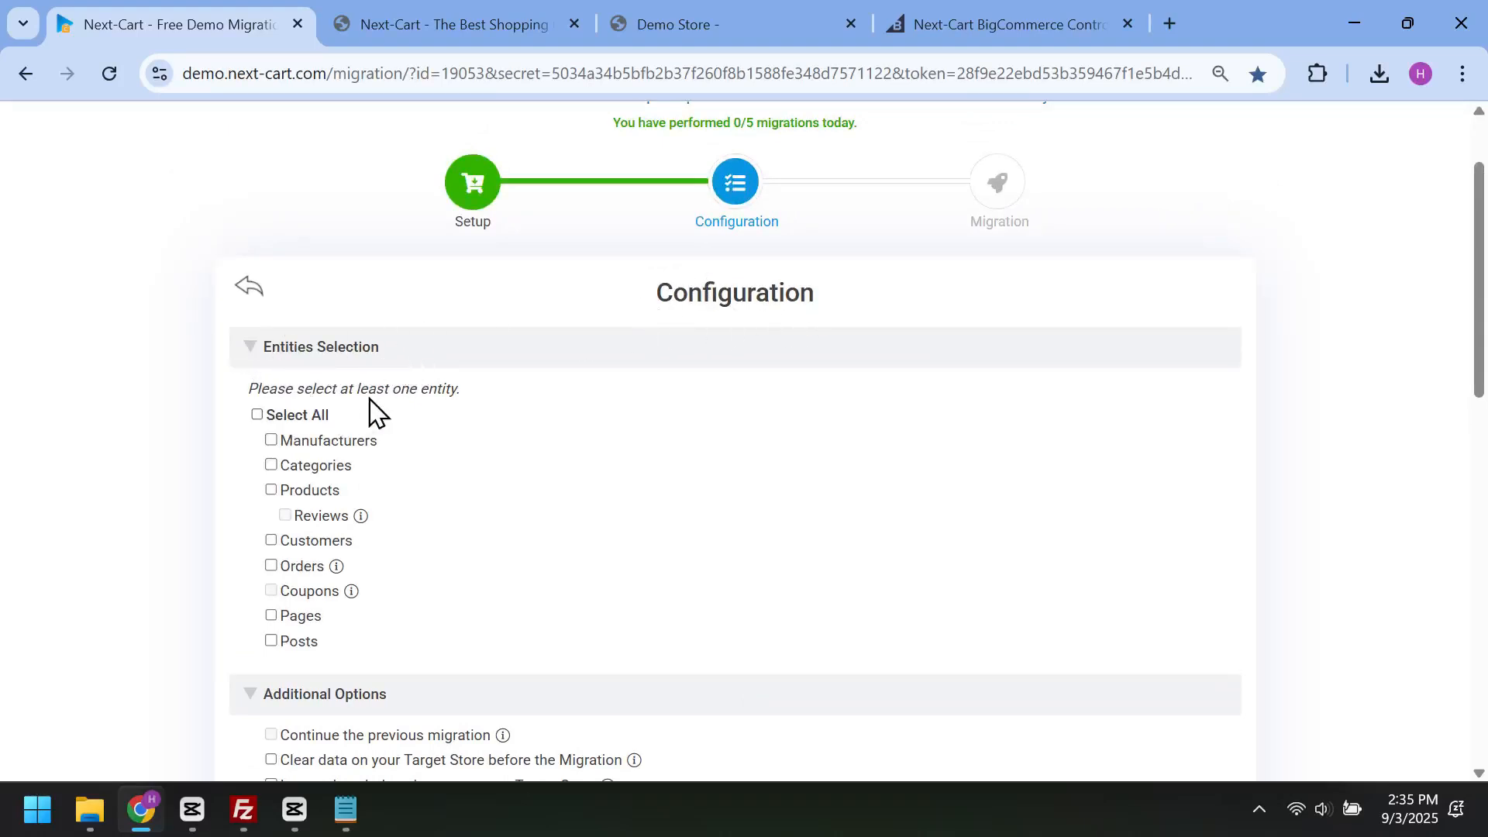
pyautogui.click(256, 416)
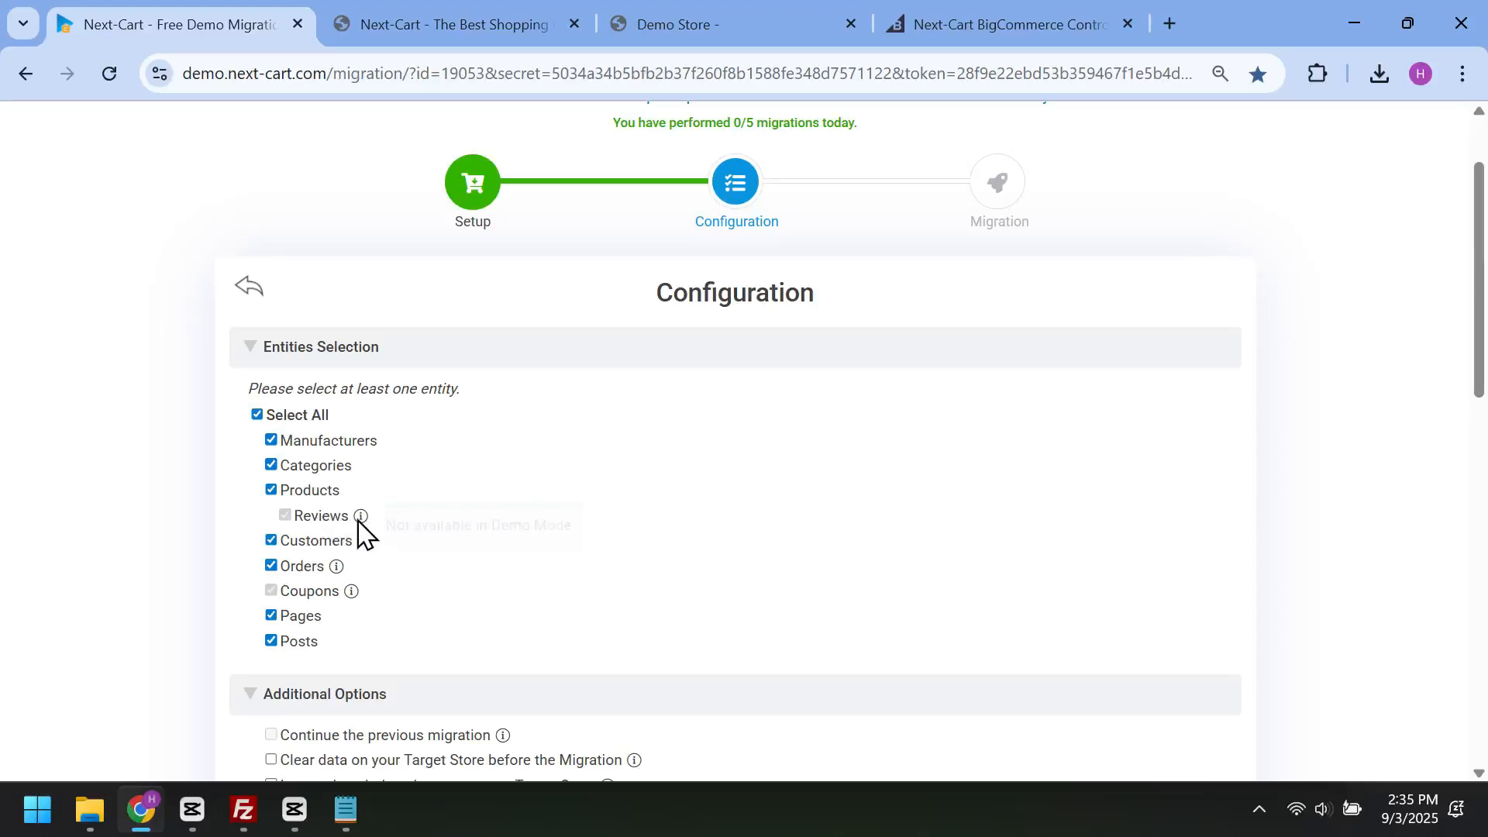
# Step: Enable clearing target store data before the migration, importing description images, and migrating SEO URLs of categories, products, posts and pages
pyautogui.scroll(-4, 493, 558)
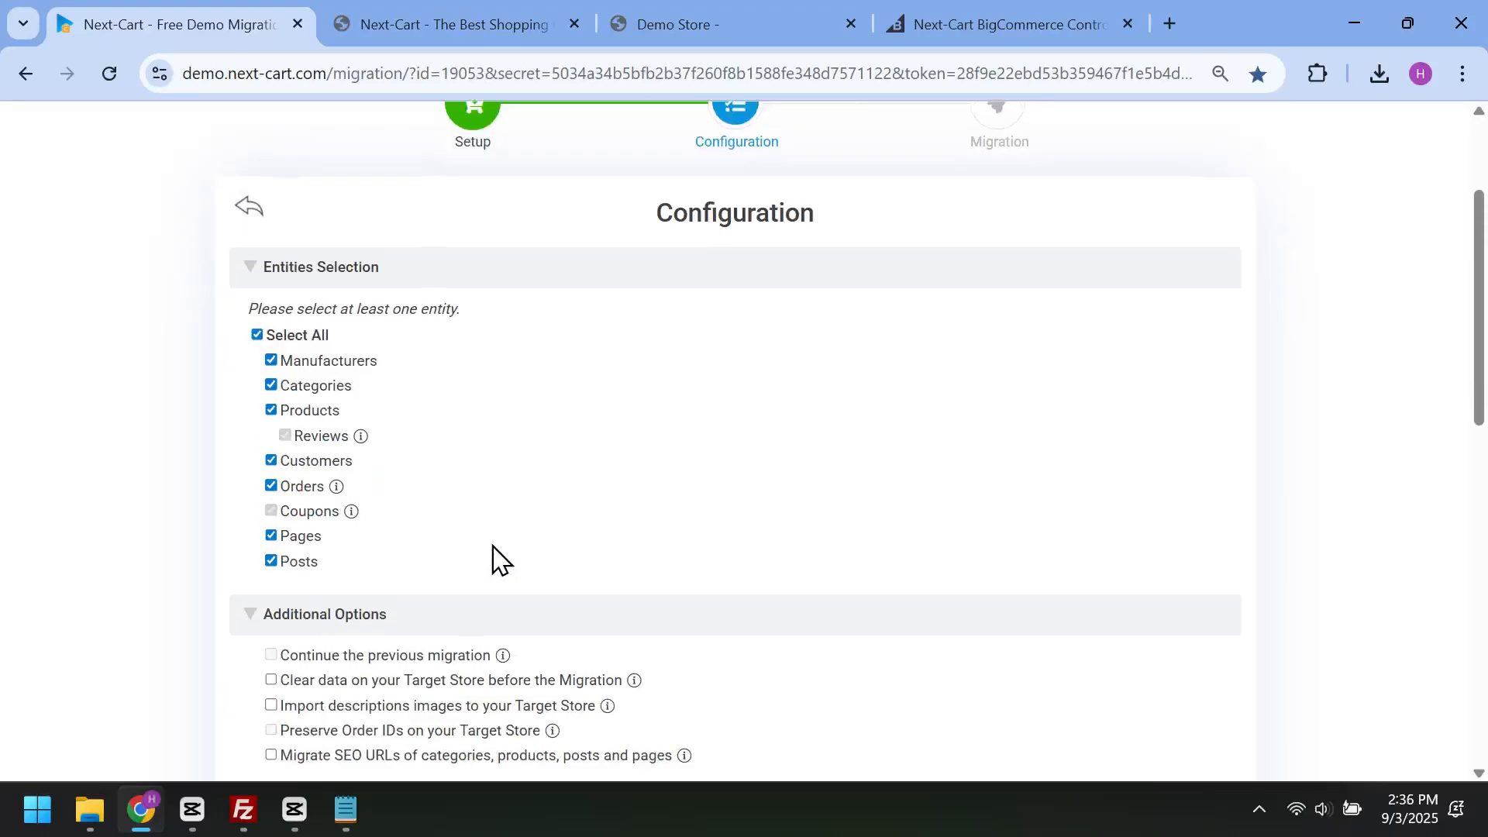
pyautogui.scroll(-1, 489, 564)
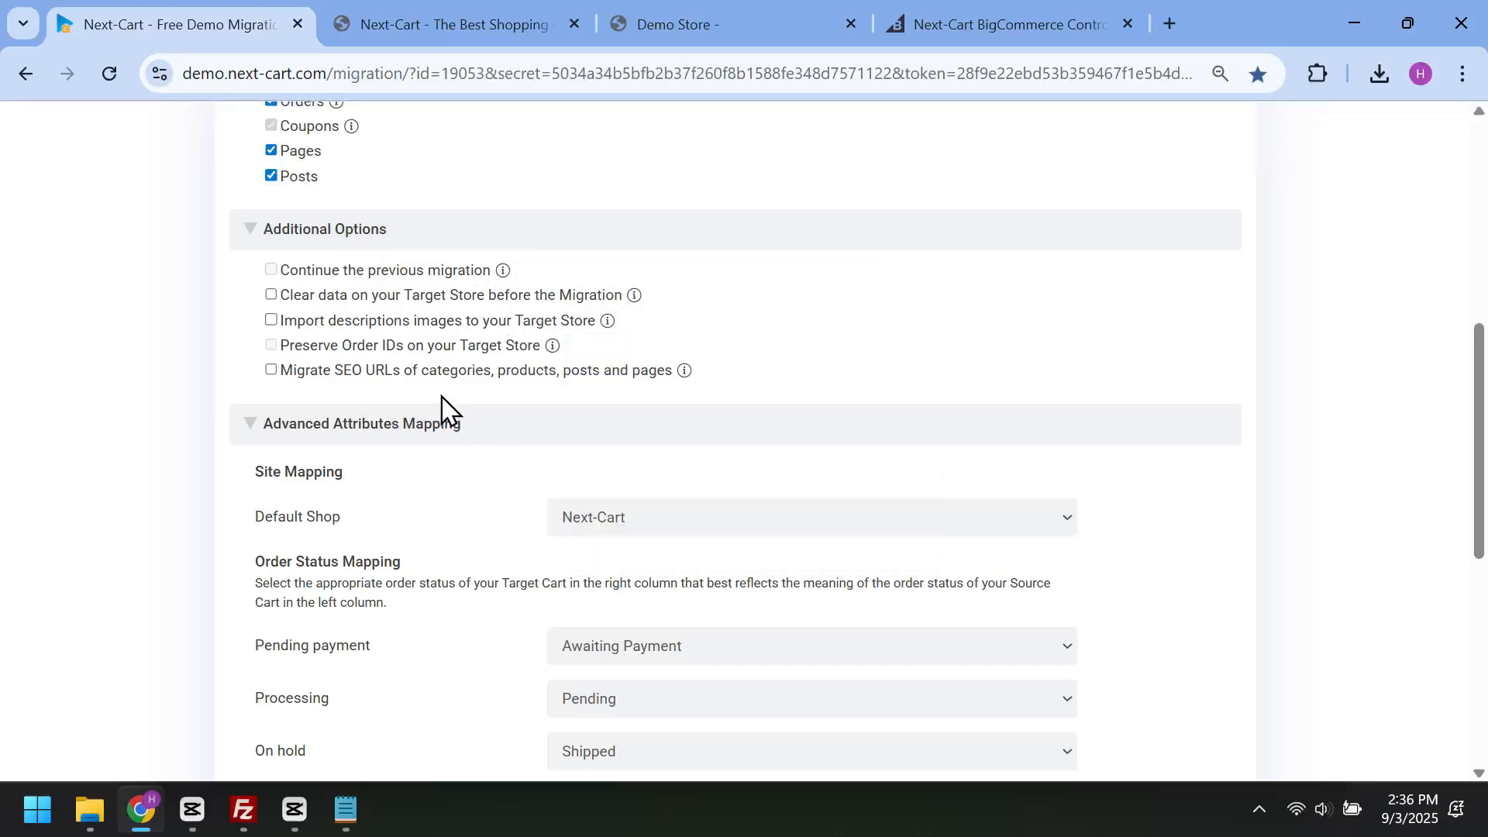
pyautogui.click(334, 297)
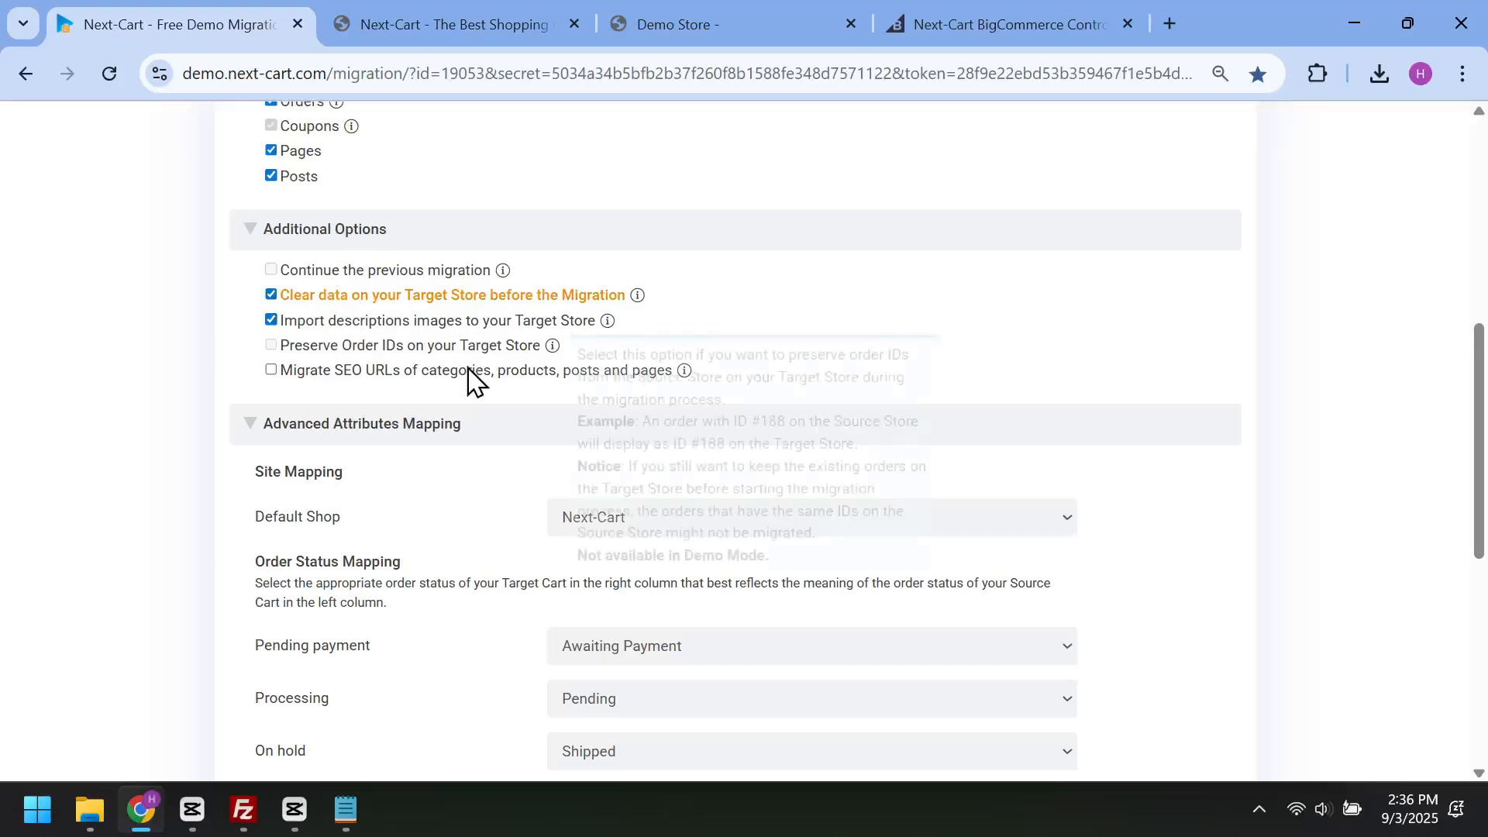
pyautogui.click(272, 372)
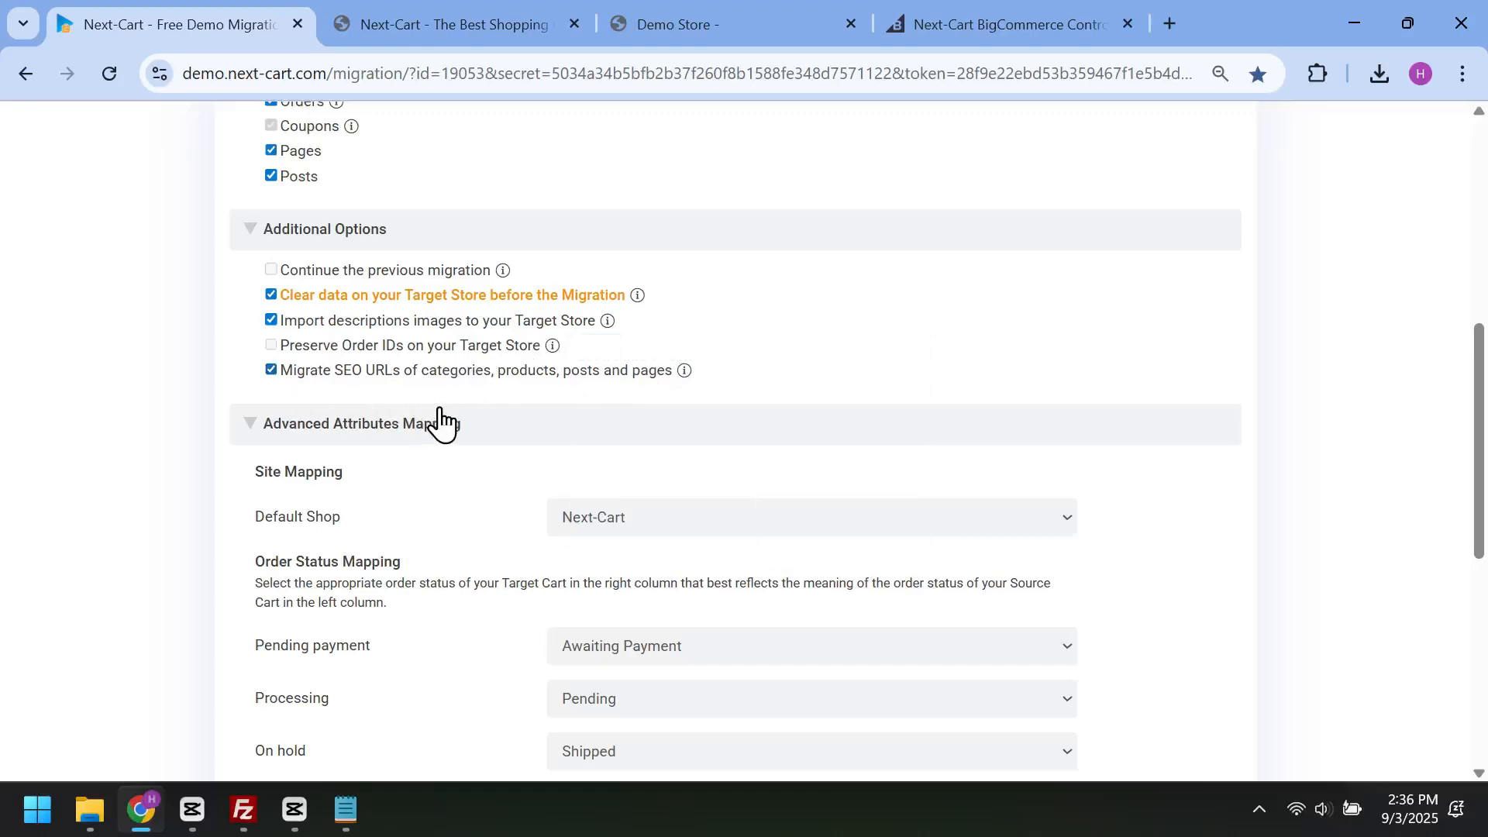
# Step: Map the order statuses Processing to Awaiting Fulfillment, On hold to Awaiting Shipment, and Failed to Declined
pyautogui.scroll(-5, 612, 403)
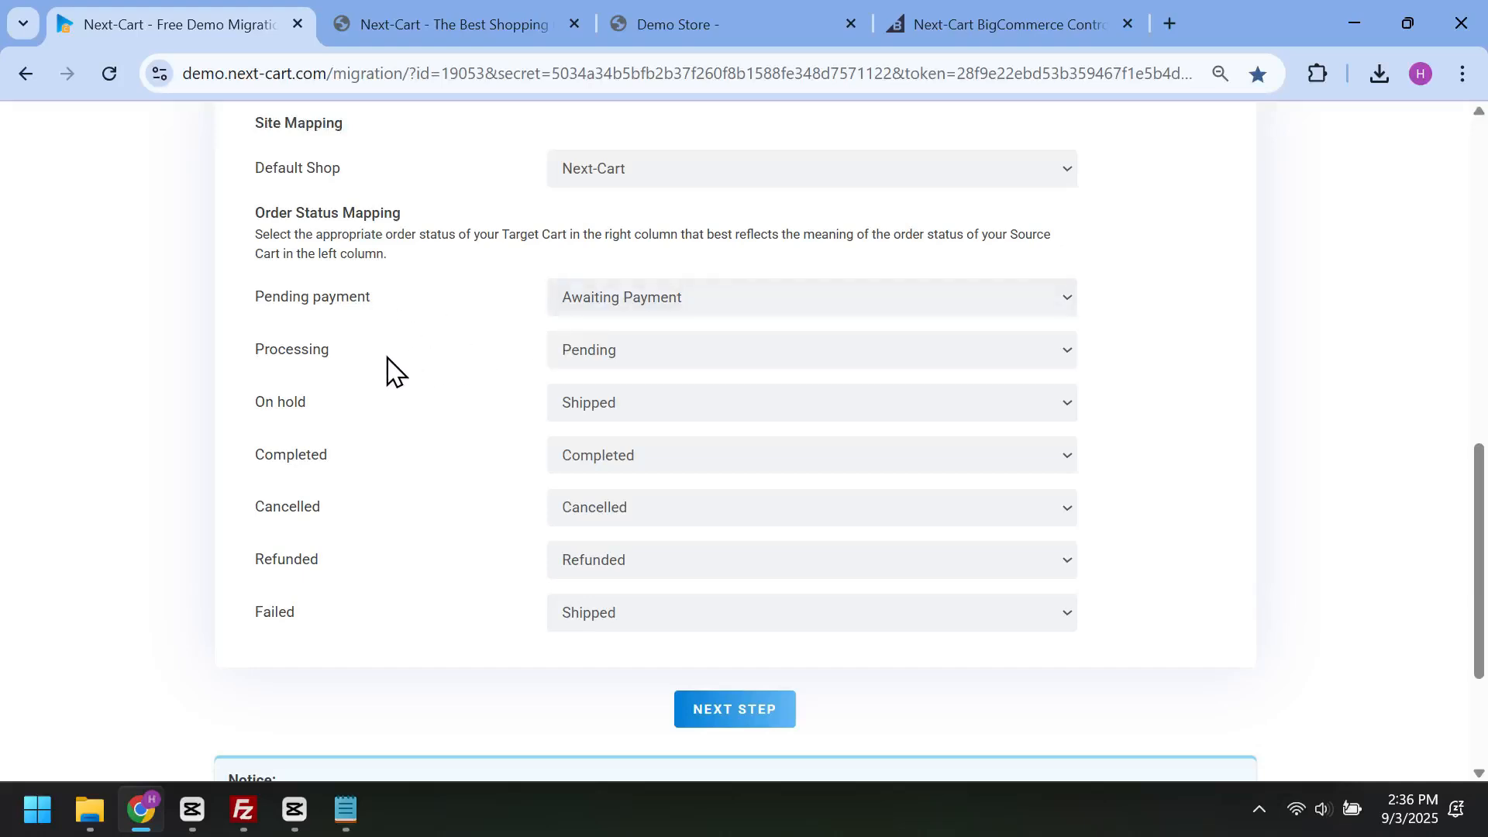
pyautogui.click(655, 364)
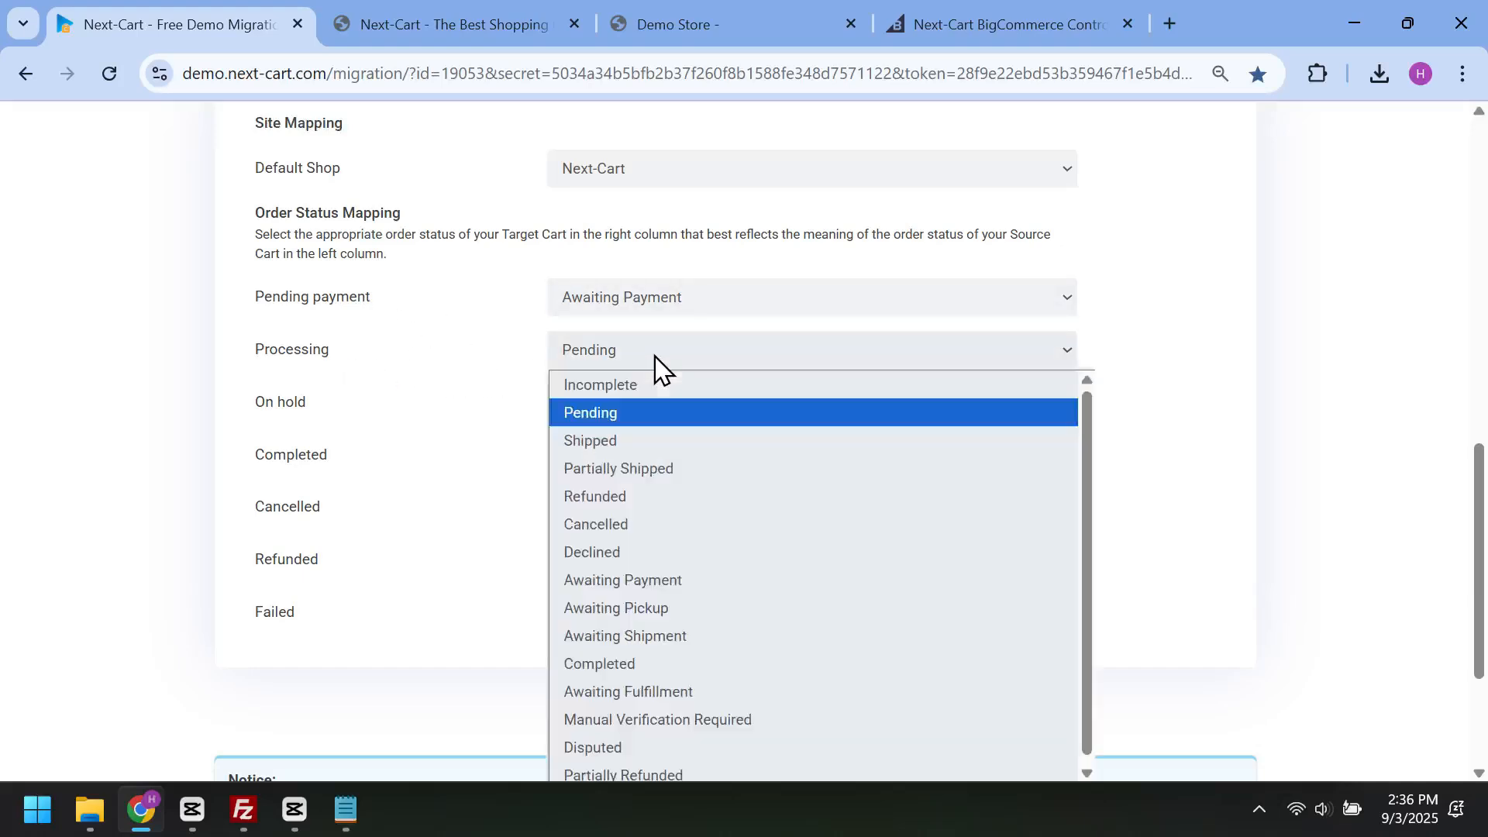
pyautogui.click(663, 702)
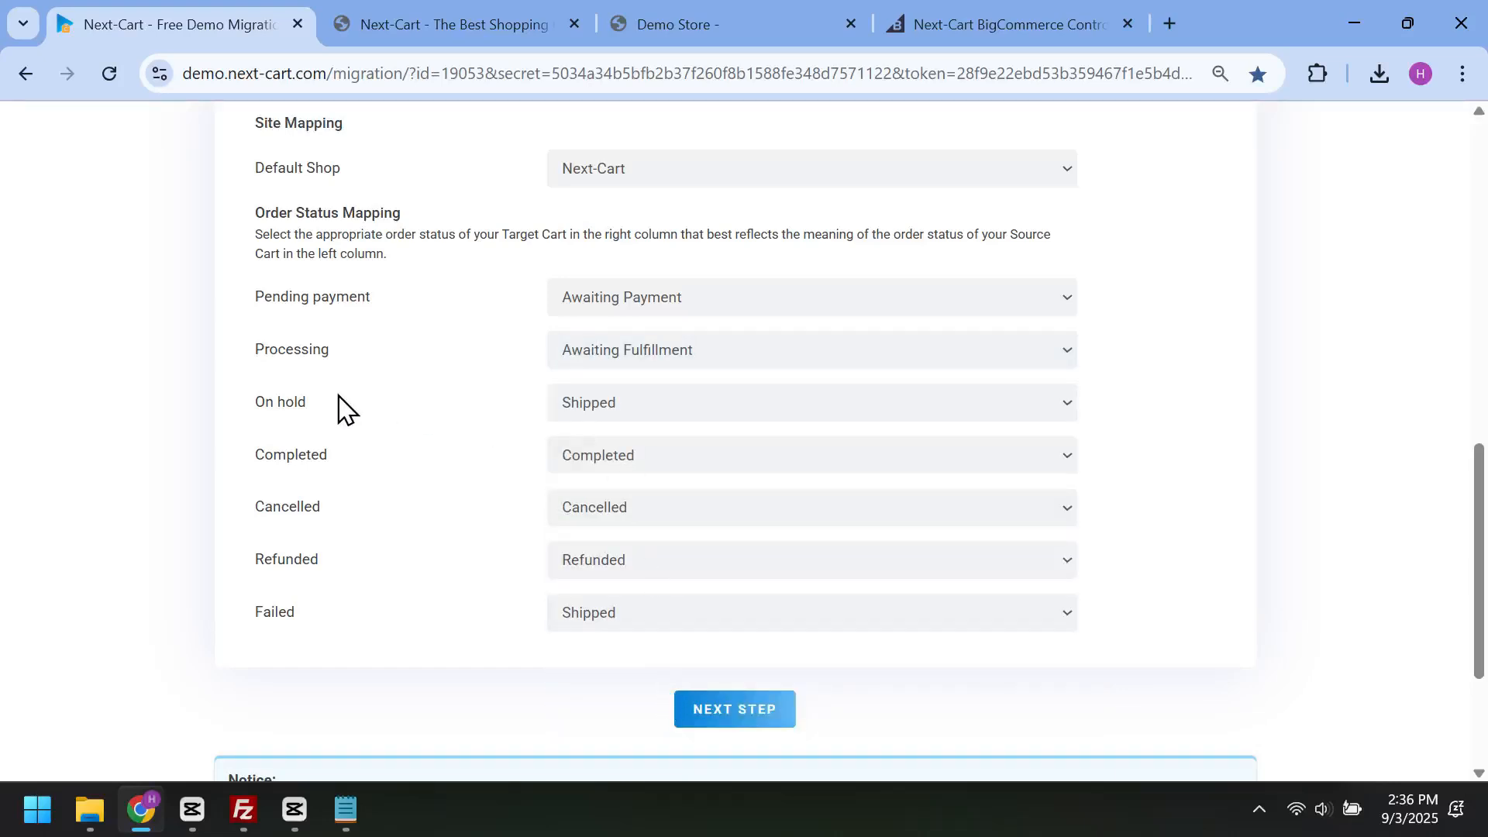
pyautogui.click(632, 407)
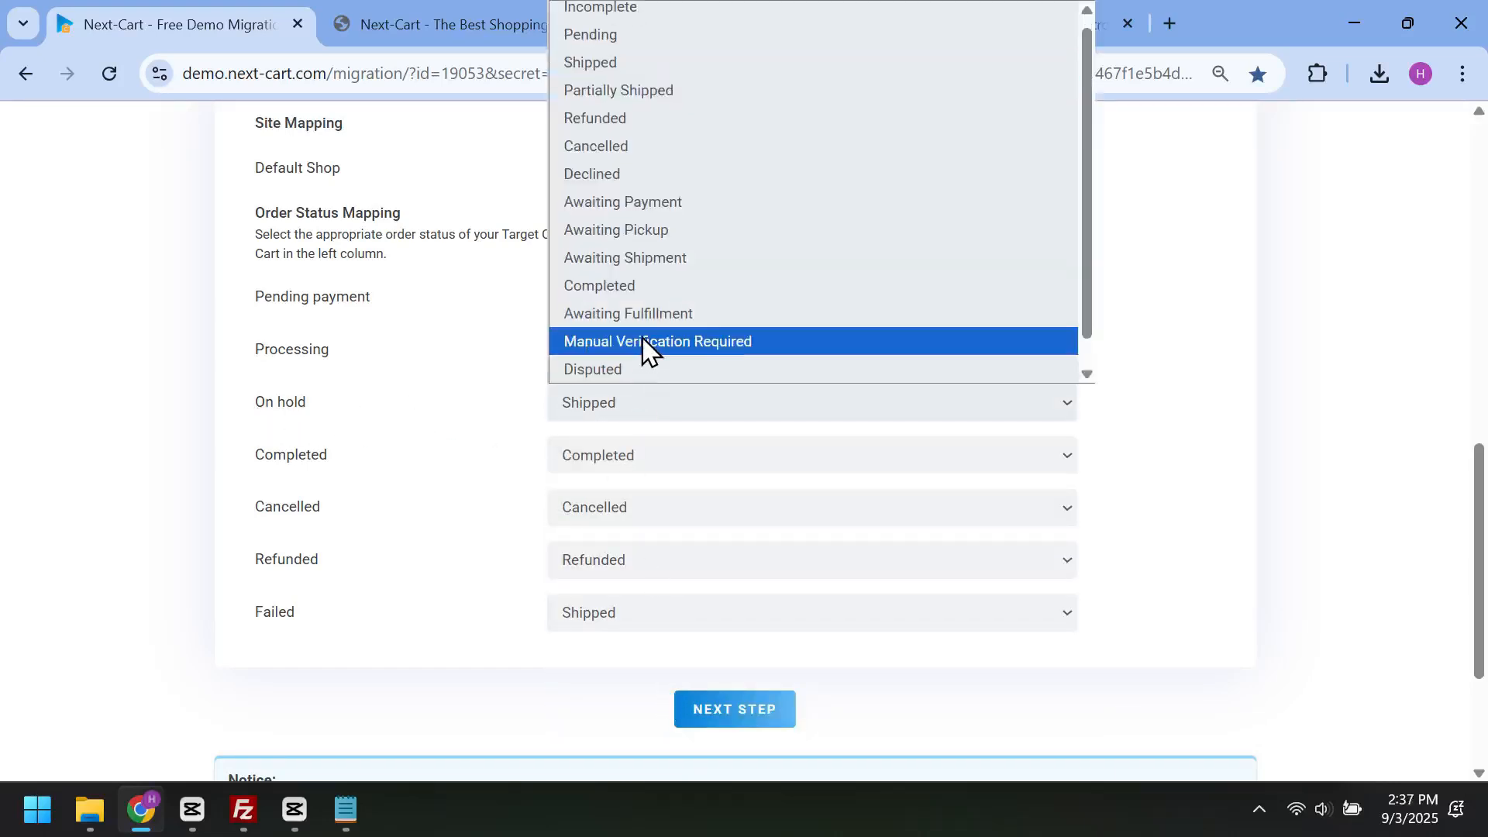
pyautogui.click(677, 263)
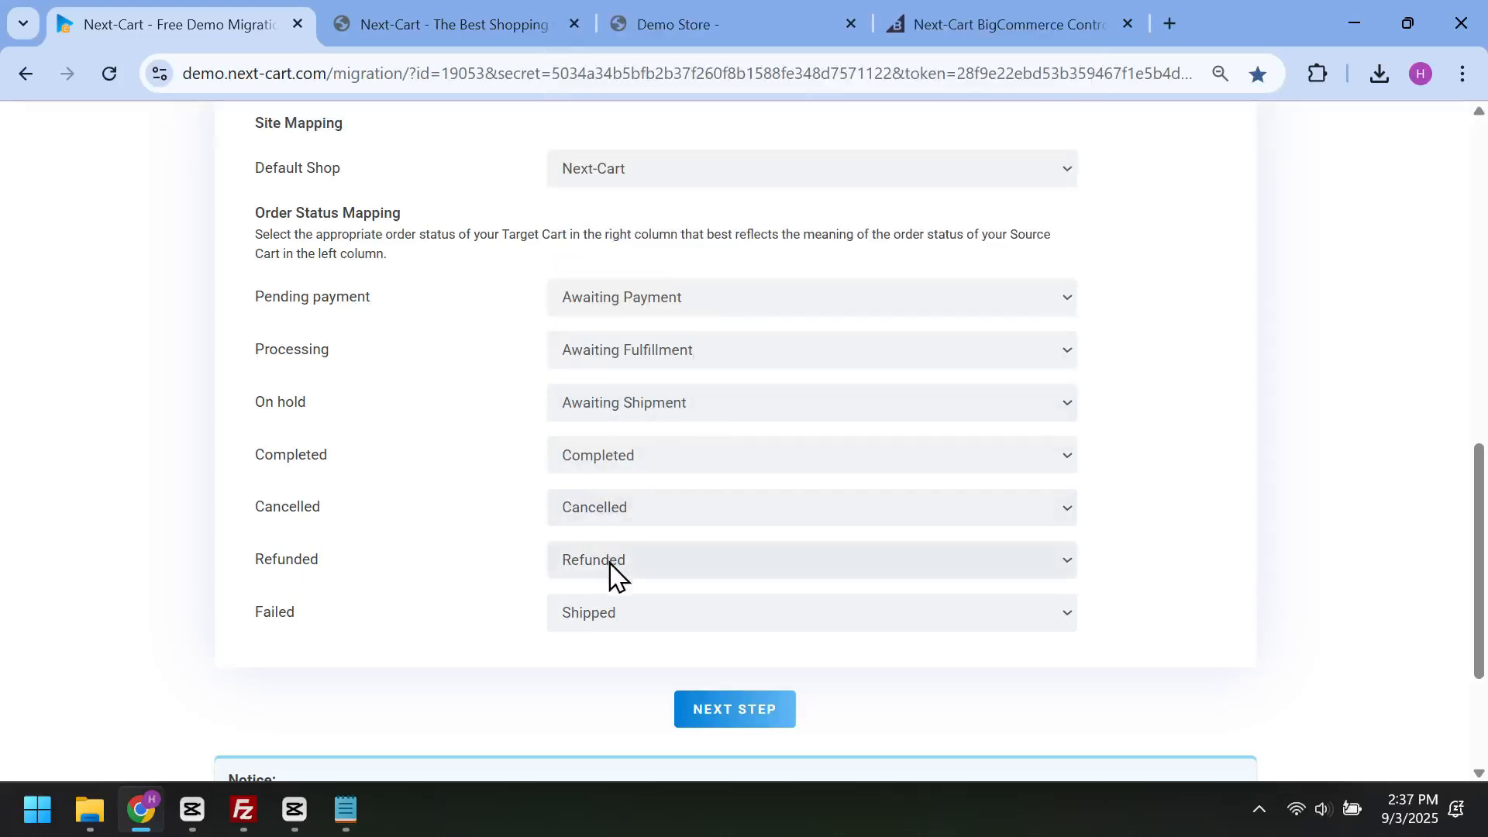
pyautogui.click(676, 626)
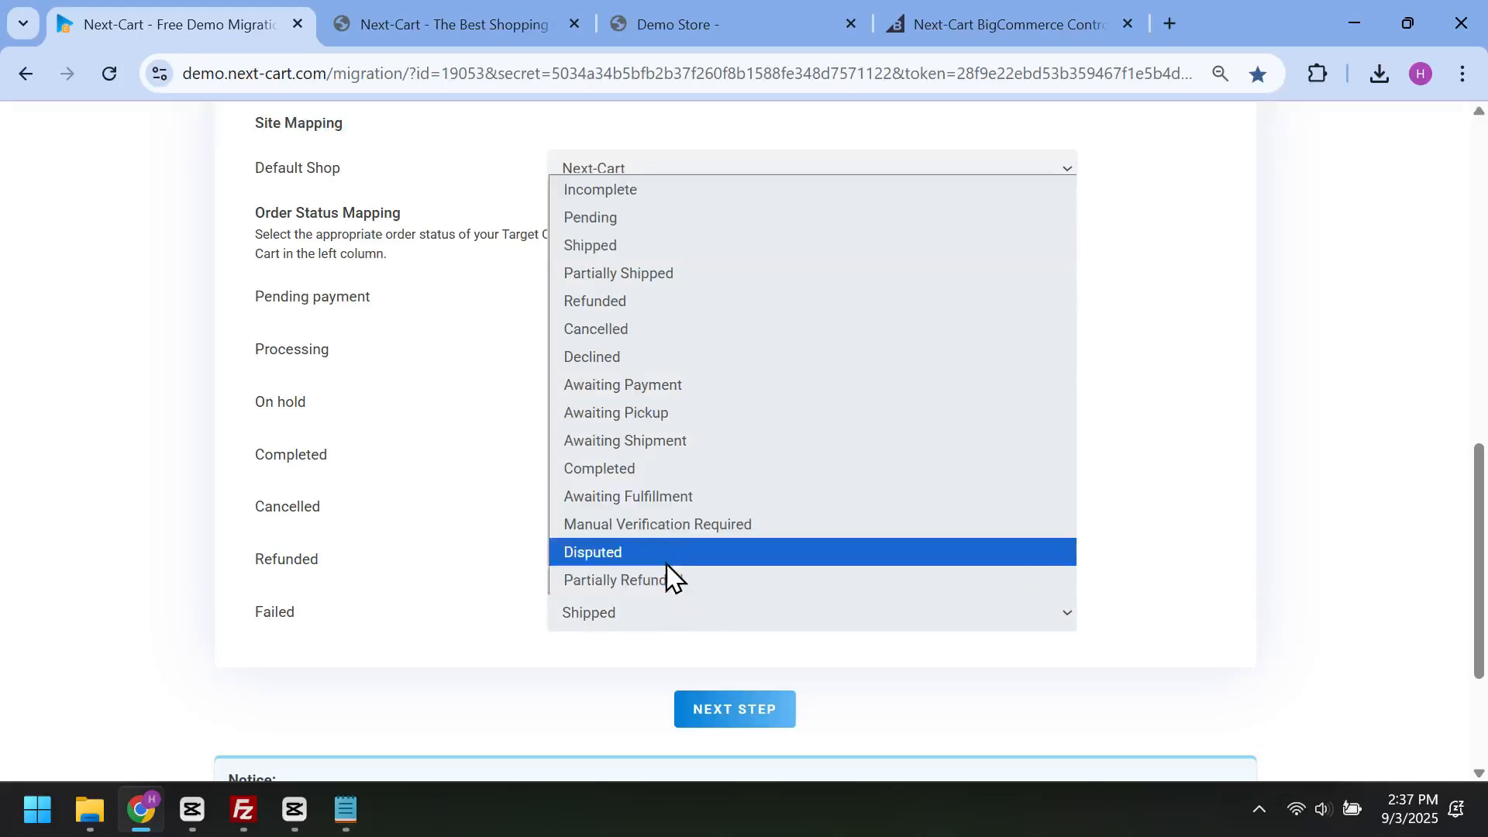
pyautogui.click(657, 361)
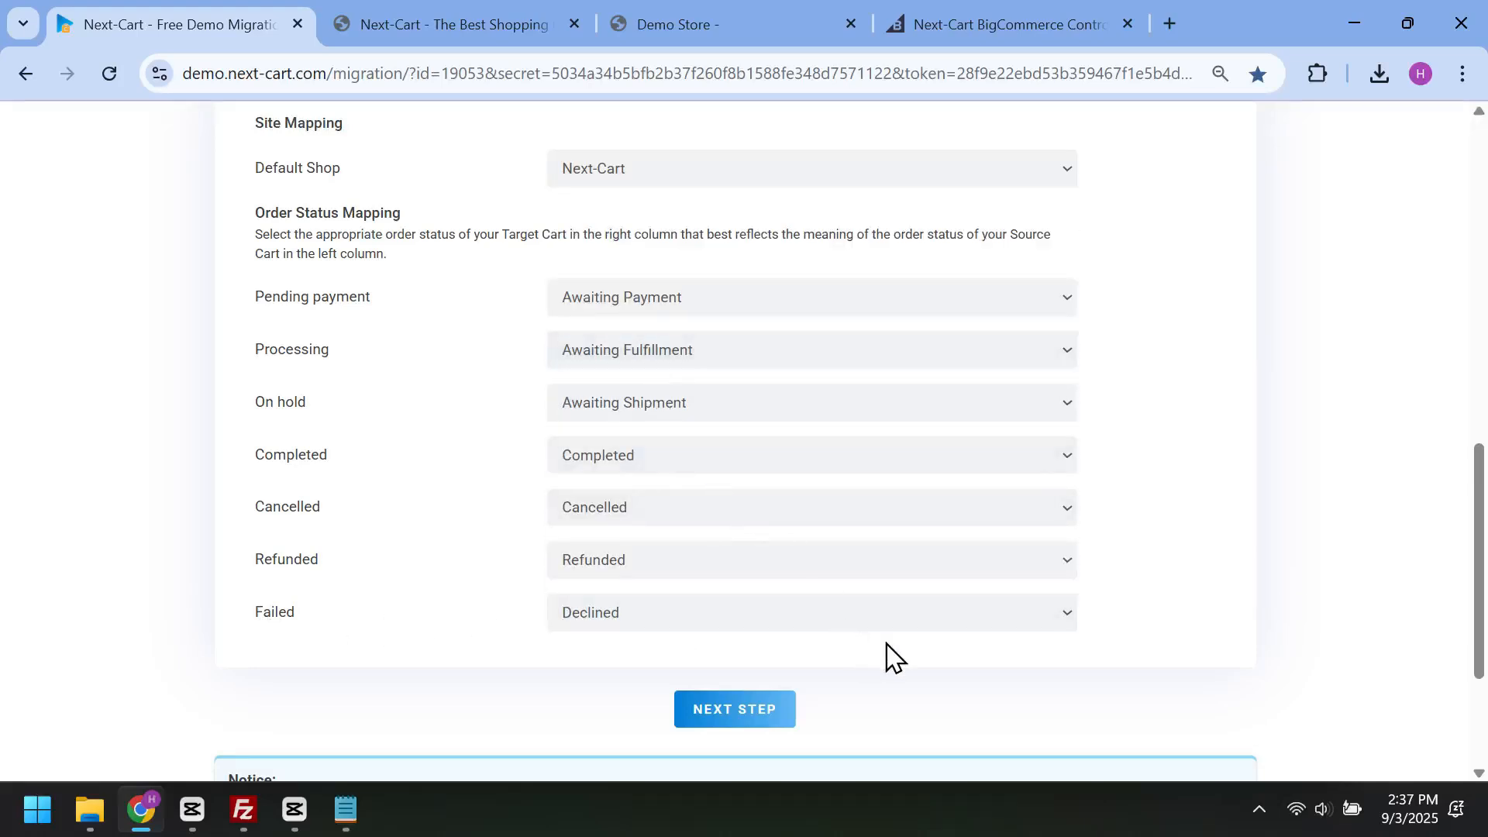
# Step: Start the demo migration with the configured options and review the results for each entity
pyautogui.click(742, 712)
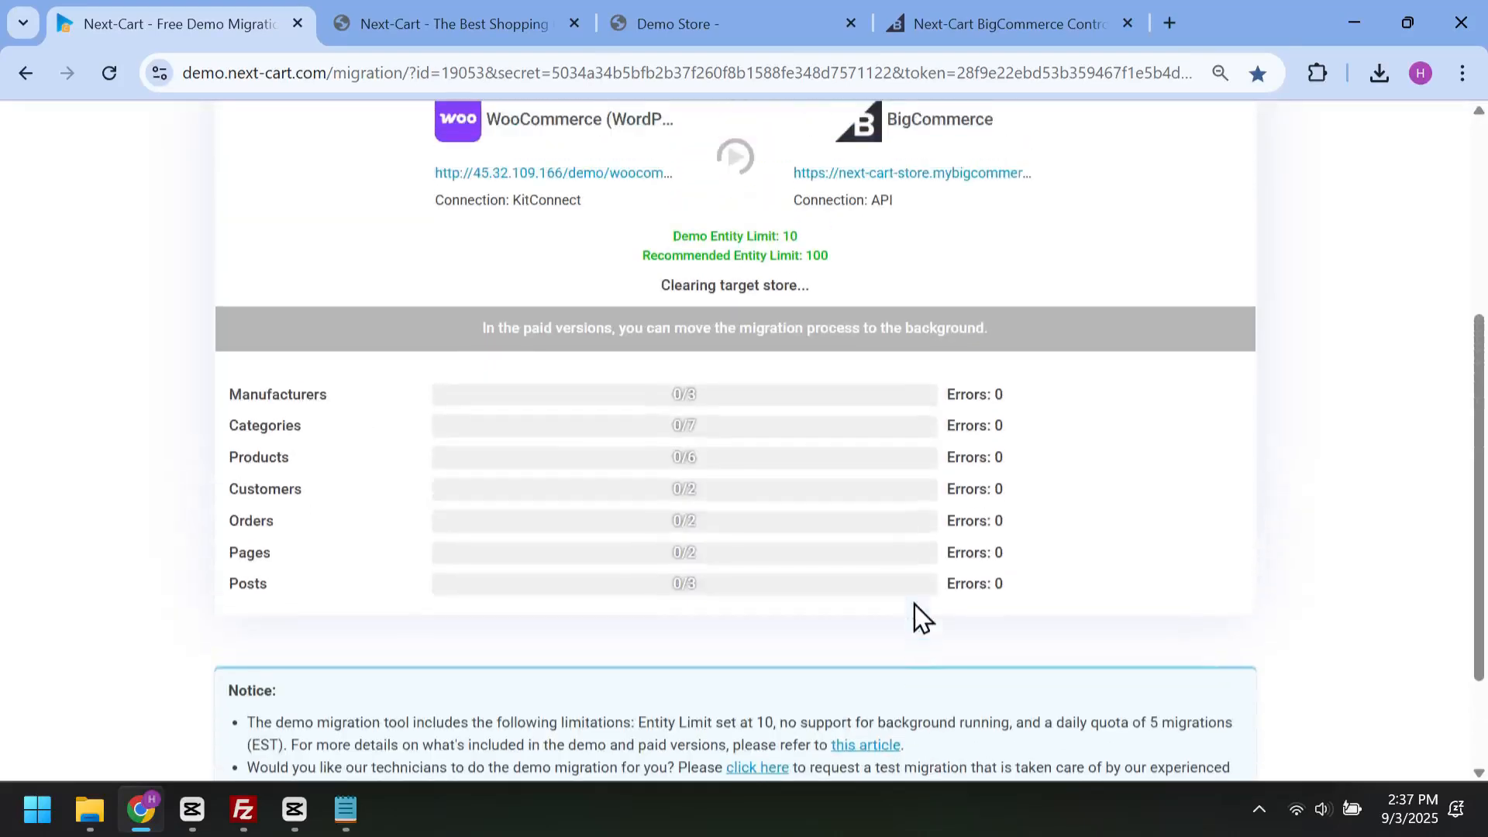
pyautogui.scroll(1, 922, 620)
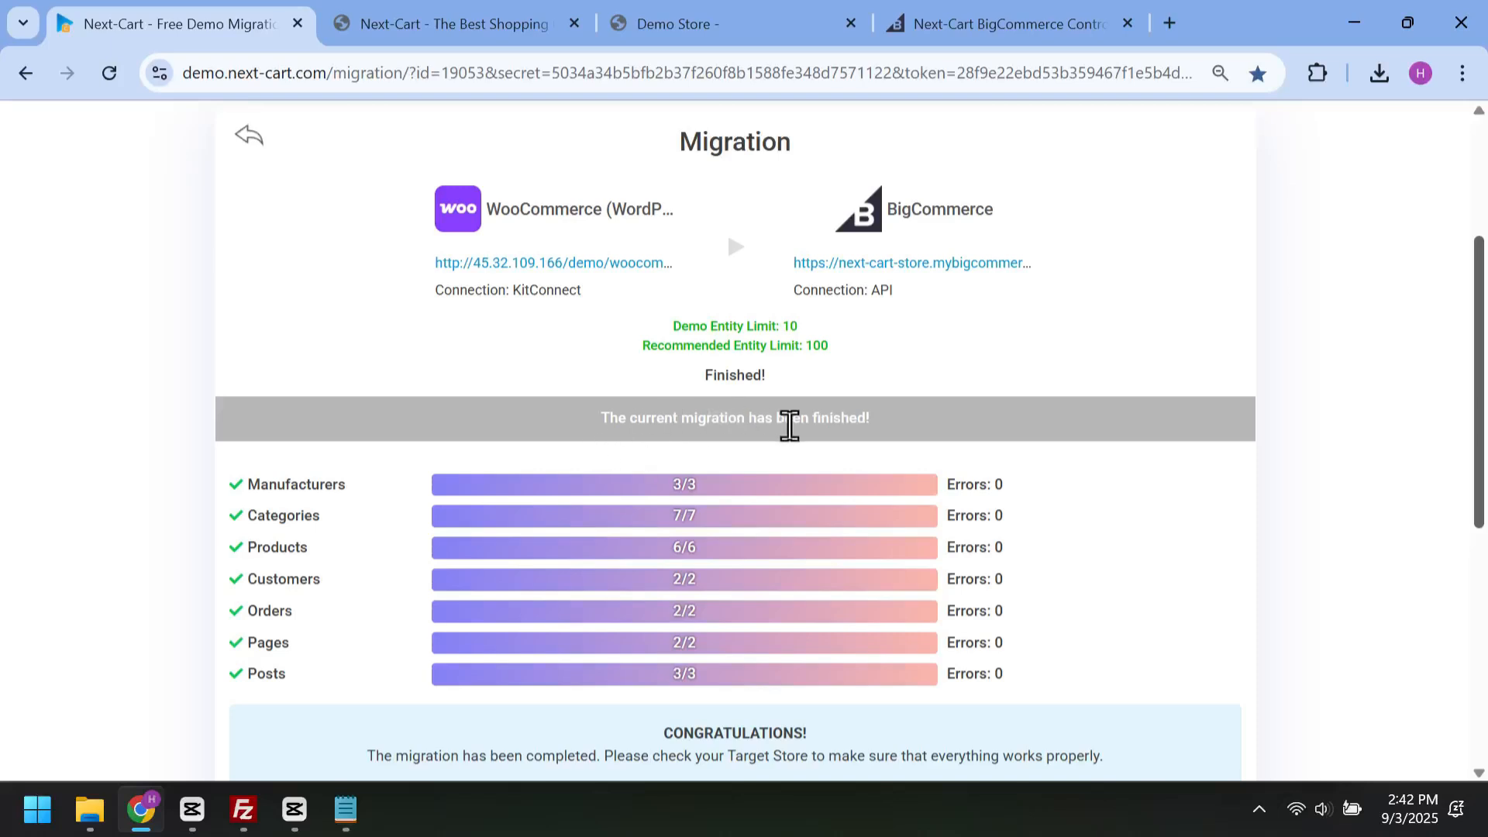
pyautogui.scroll(-3, 871, 438)
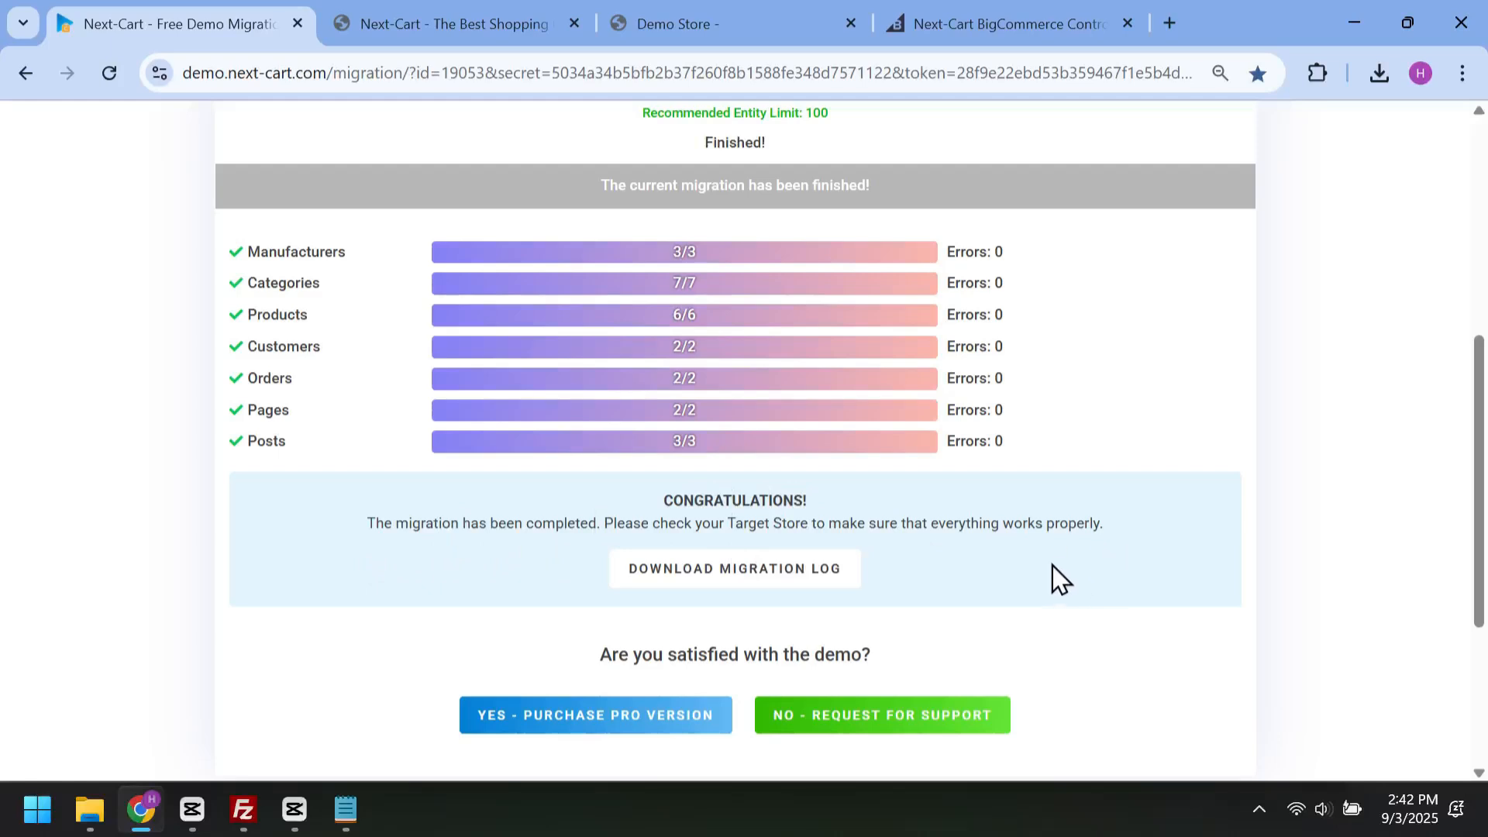
# Step: Switch to the BigCommerce control panel and review the list of all migrated products
pyautogui.click(1002, 31)
pyautogui.click(1141, 636)
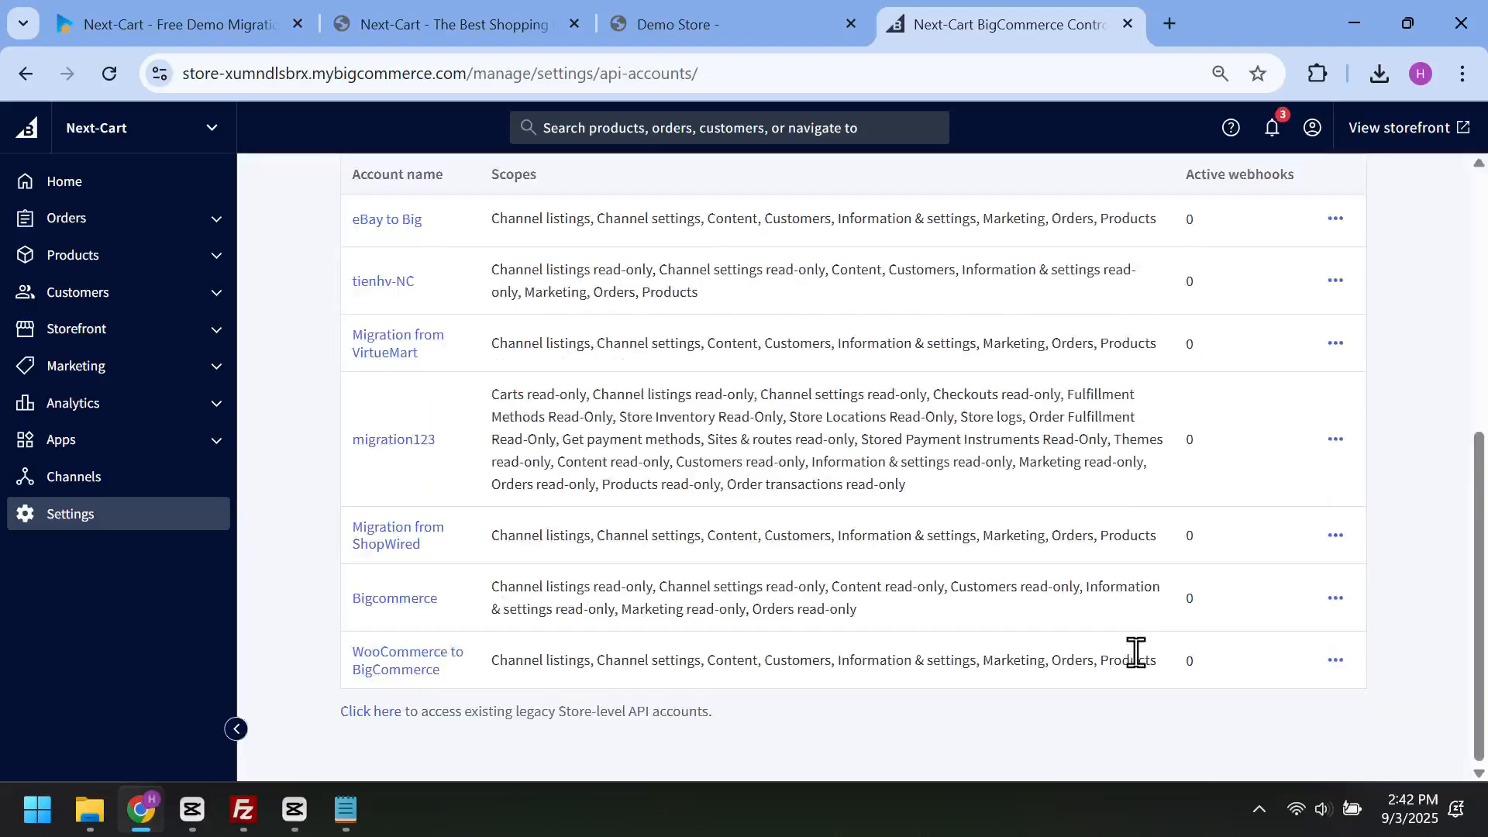
pyautogui.click(99, 189)
pyautogui.click(148, 262)
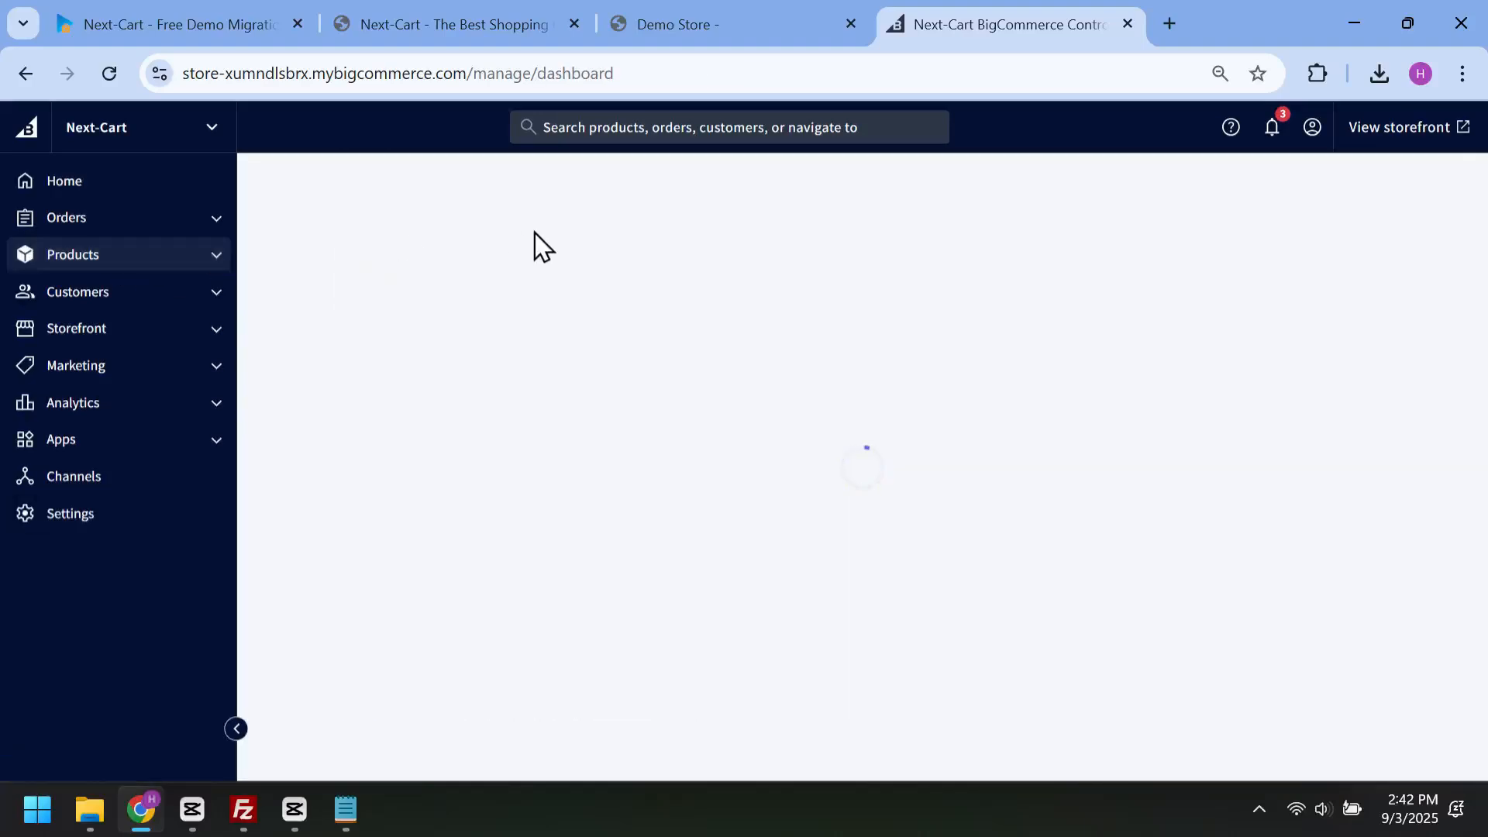
pyautogui.scroll(-2, 736, 372)
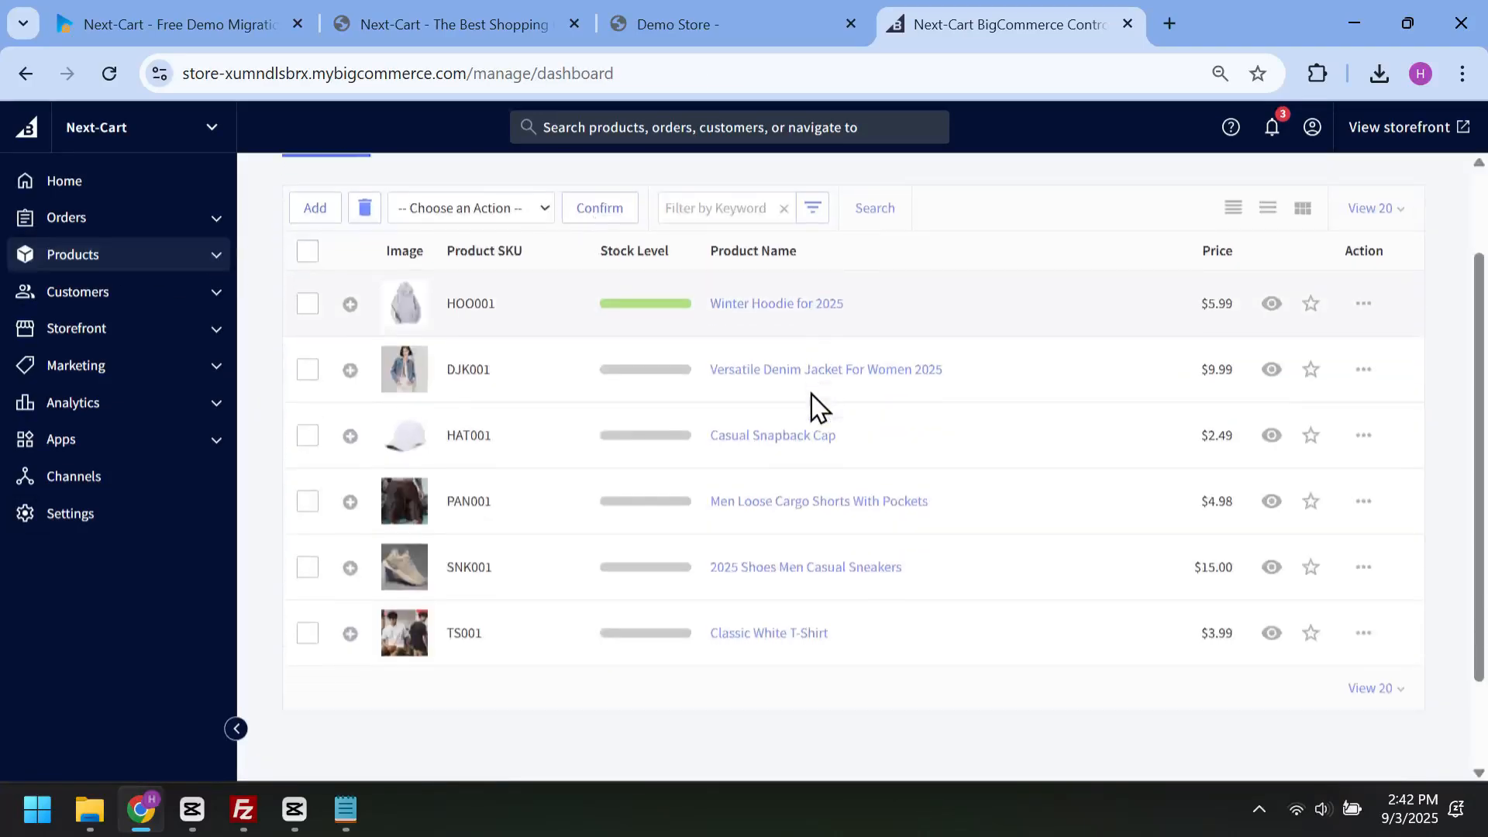
pyautogui.scroll(1, 1422, 388)
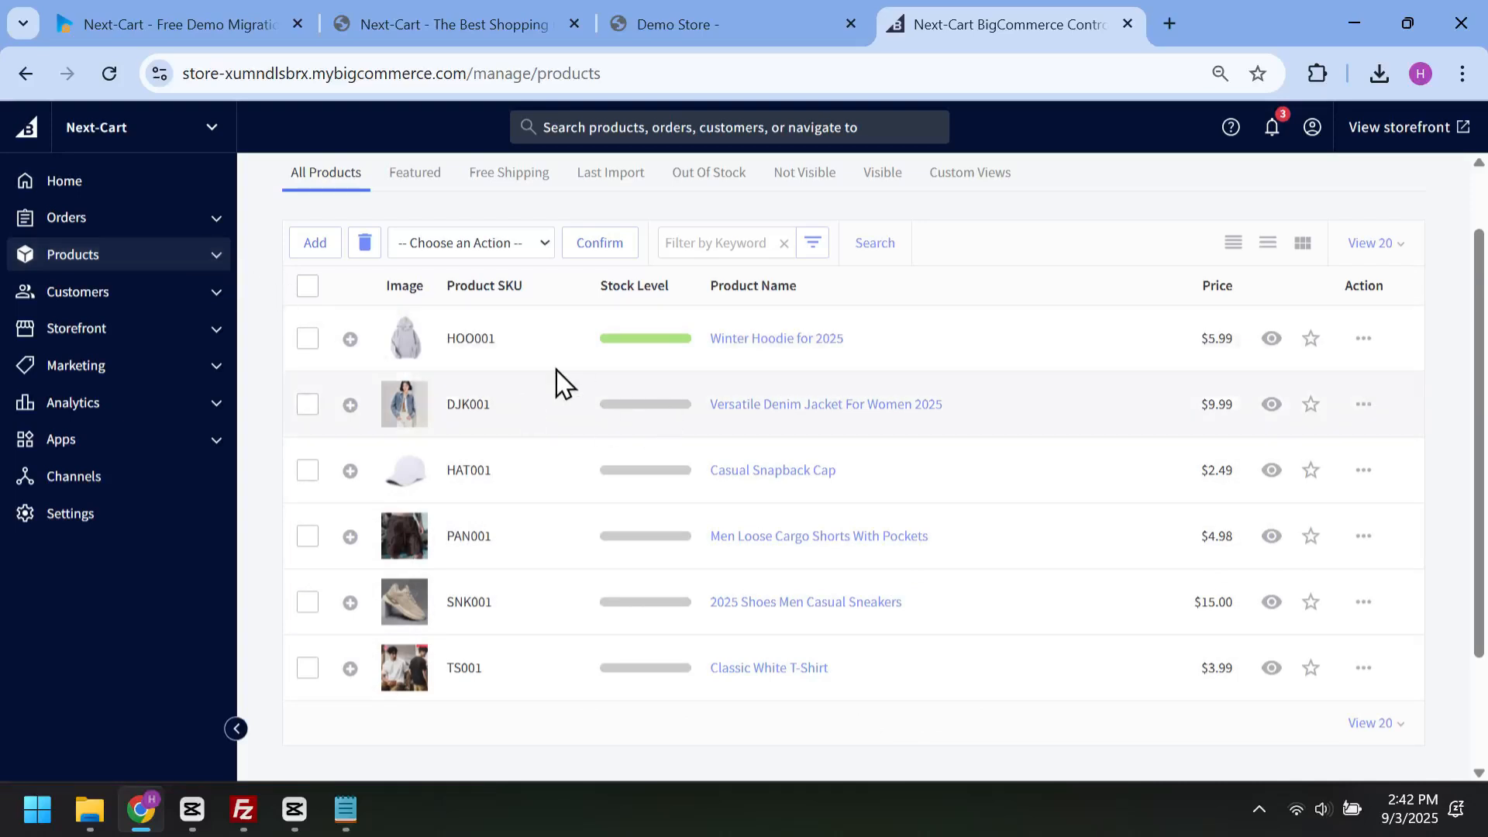
# Step: Check the migrated product categories, expanding Clothes to show its subcategories
pyautogui.click(217, 258)
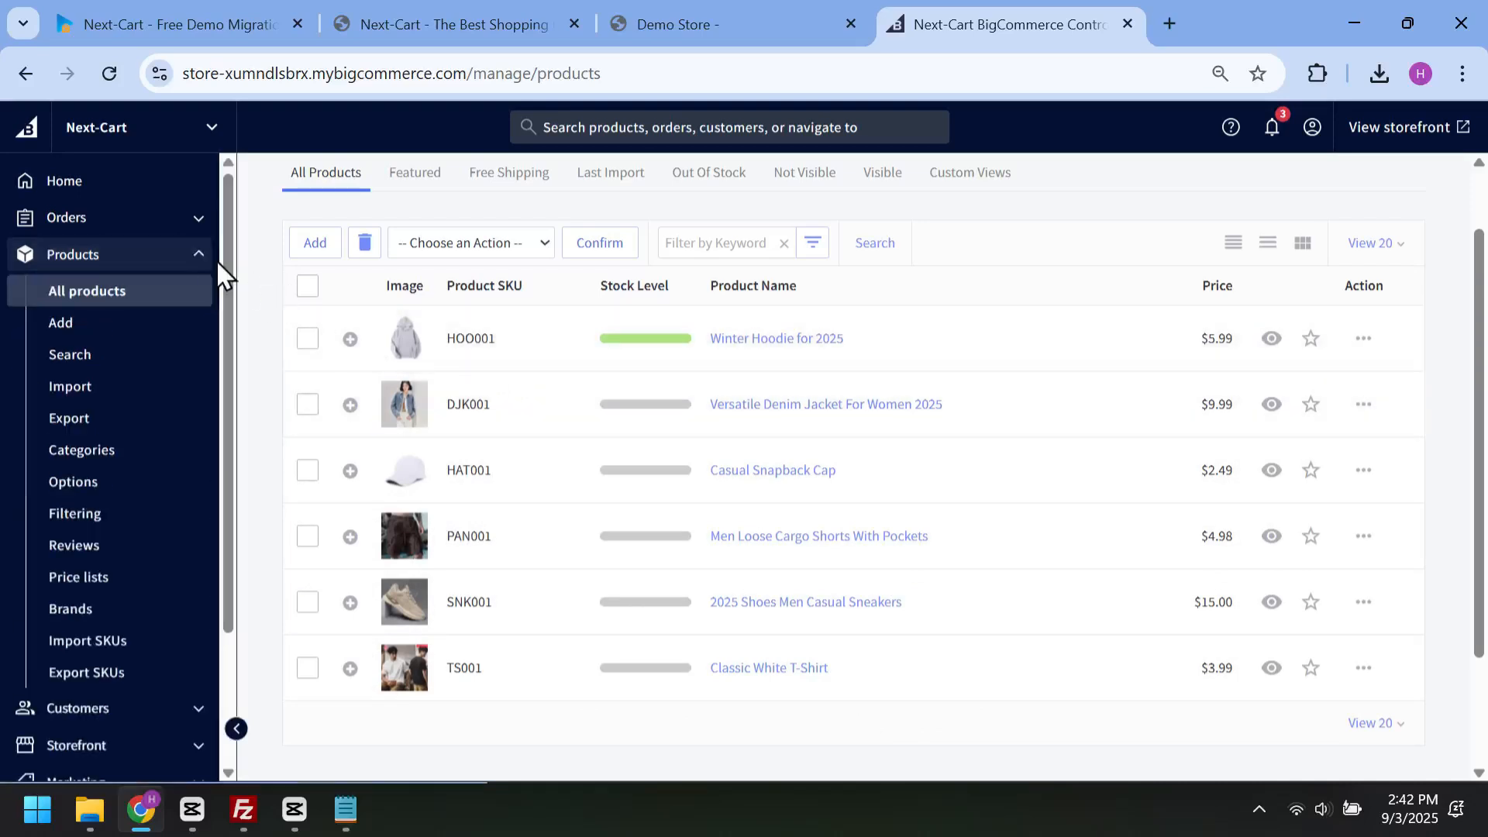
pyautogui.click(147, 453)
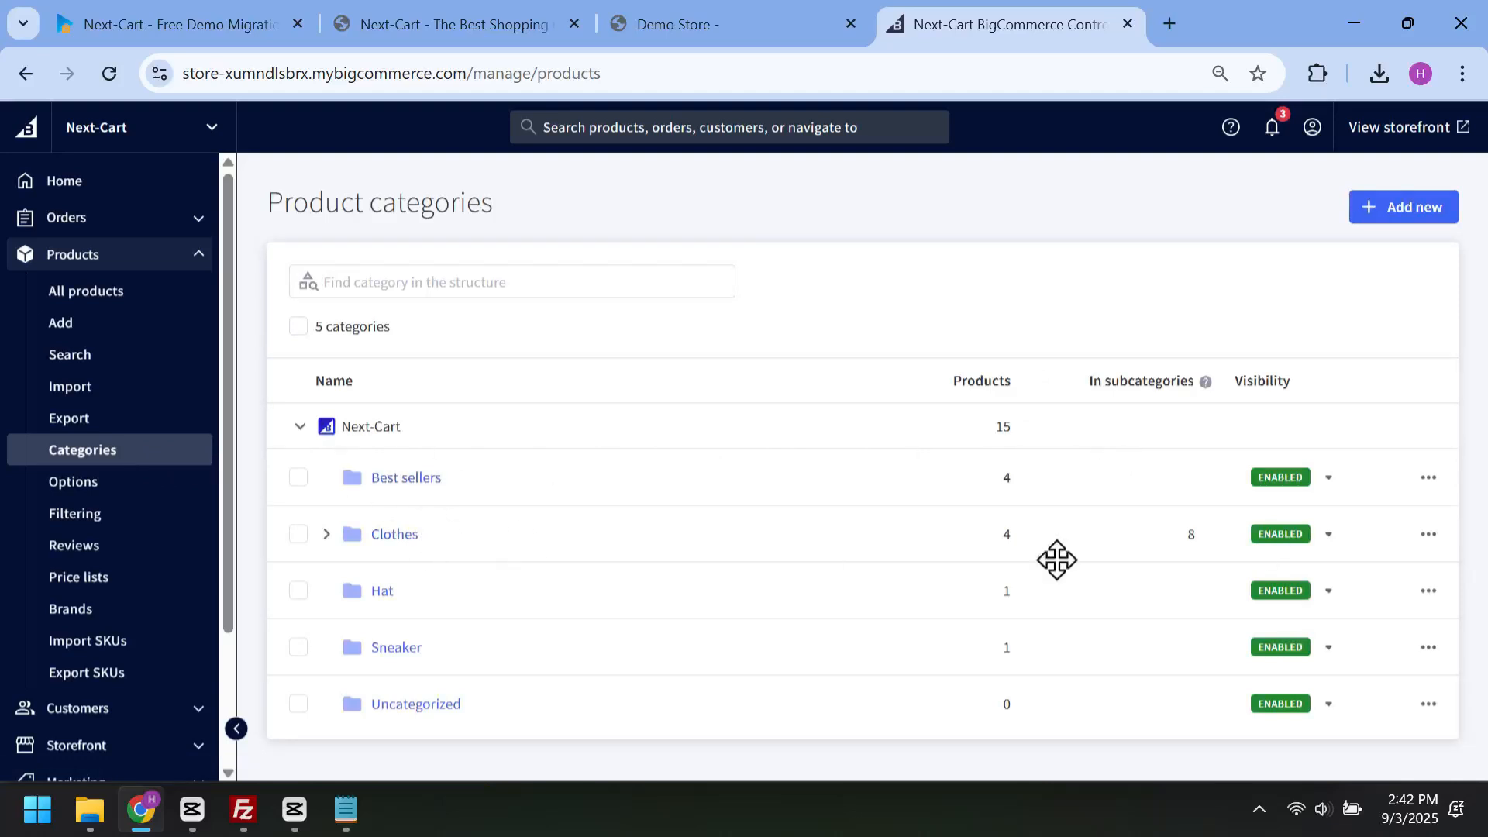
pyautogui.click(326, 534)
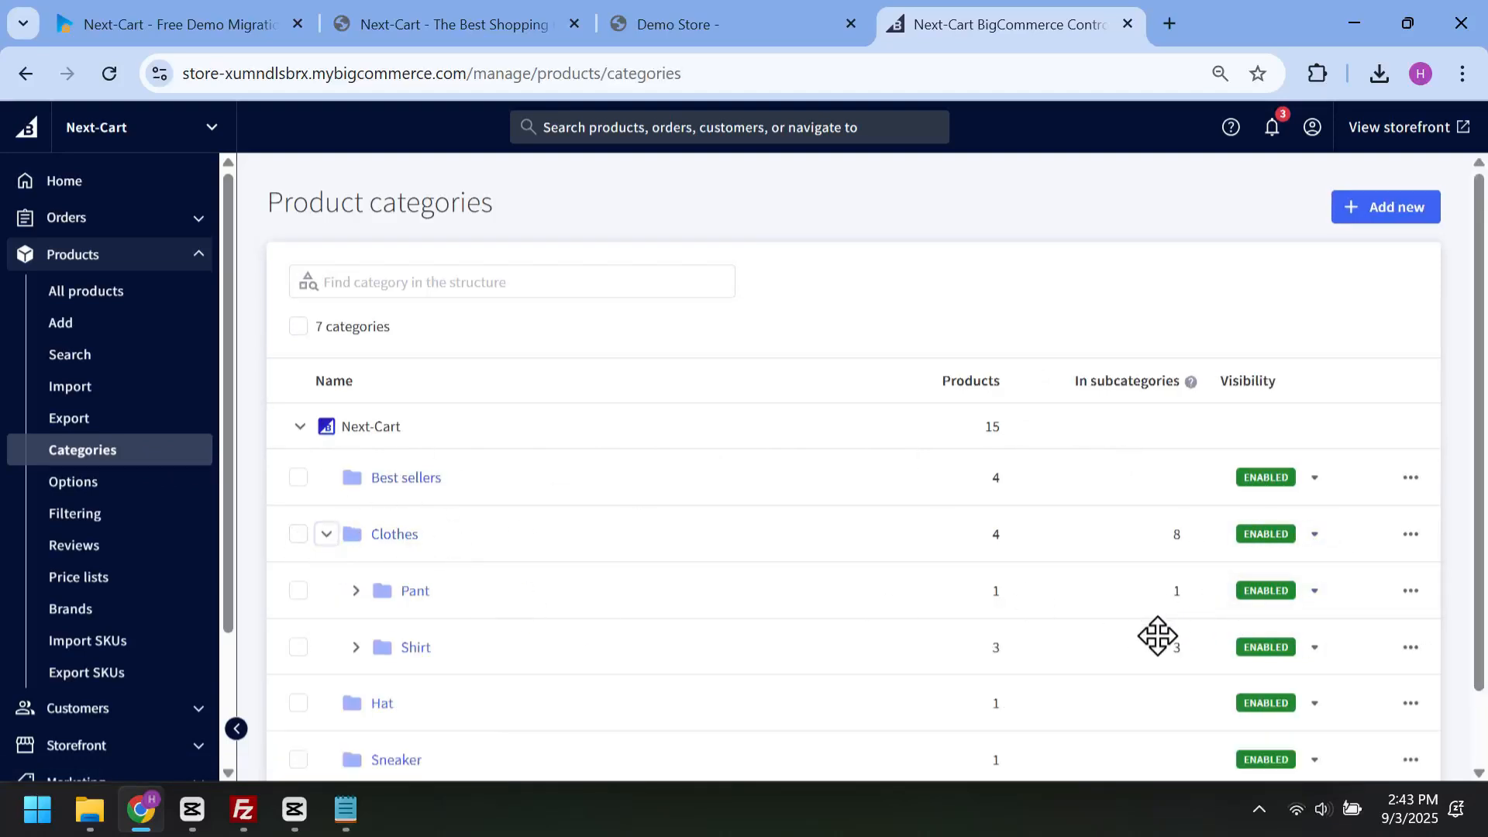
# Step: Check the migrated orders and customers in the BigCommerce store
pyautogui.click(81, 221)
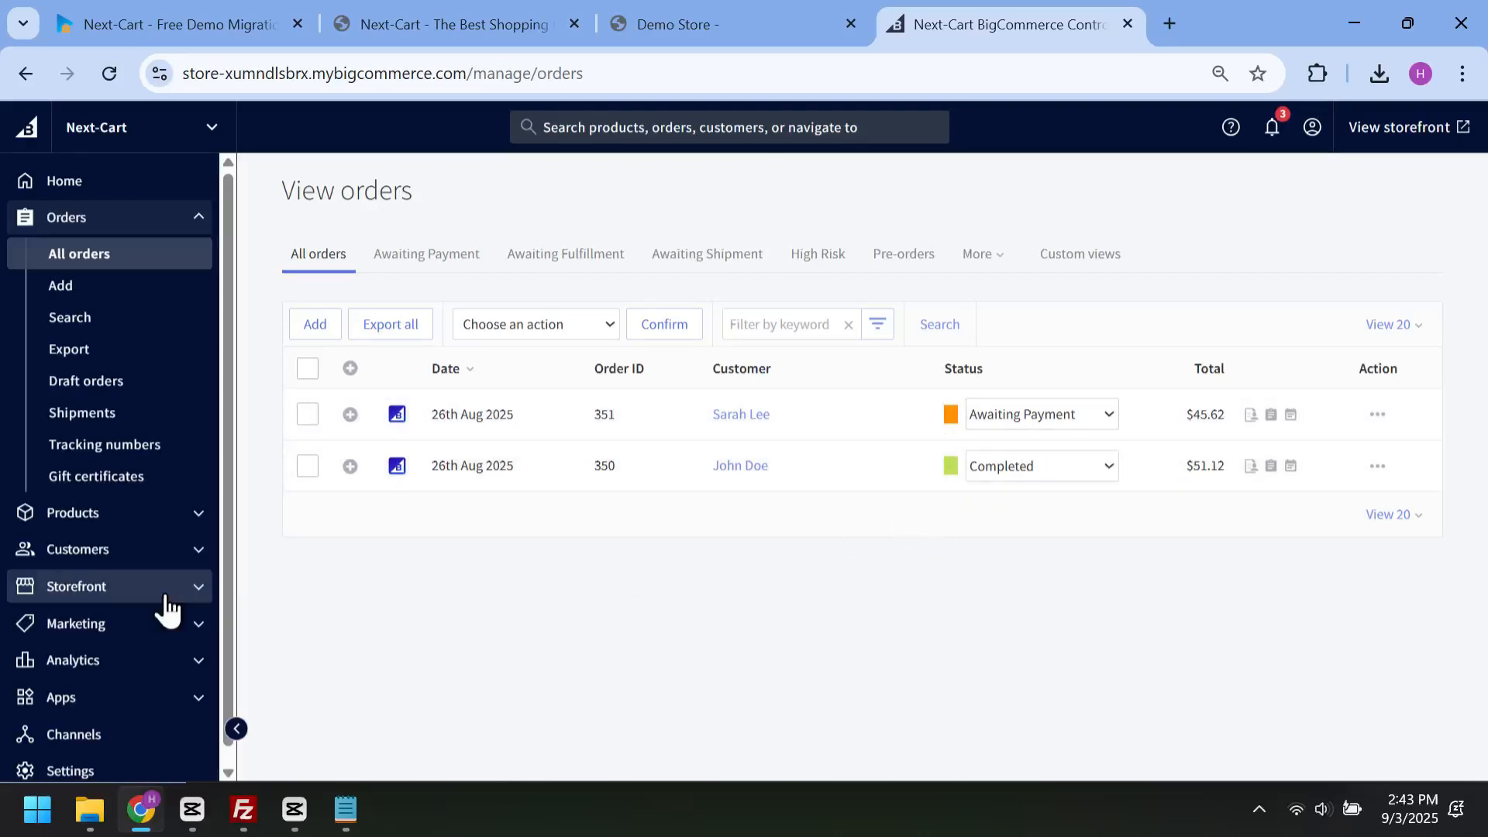
pyautogui.click(103, 549)
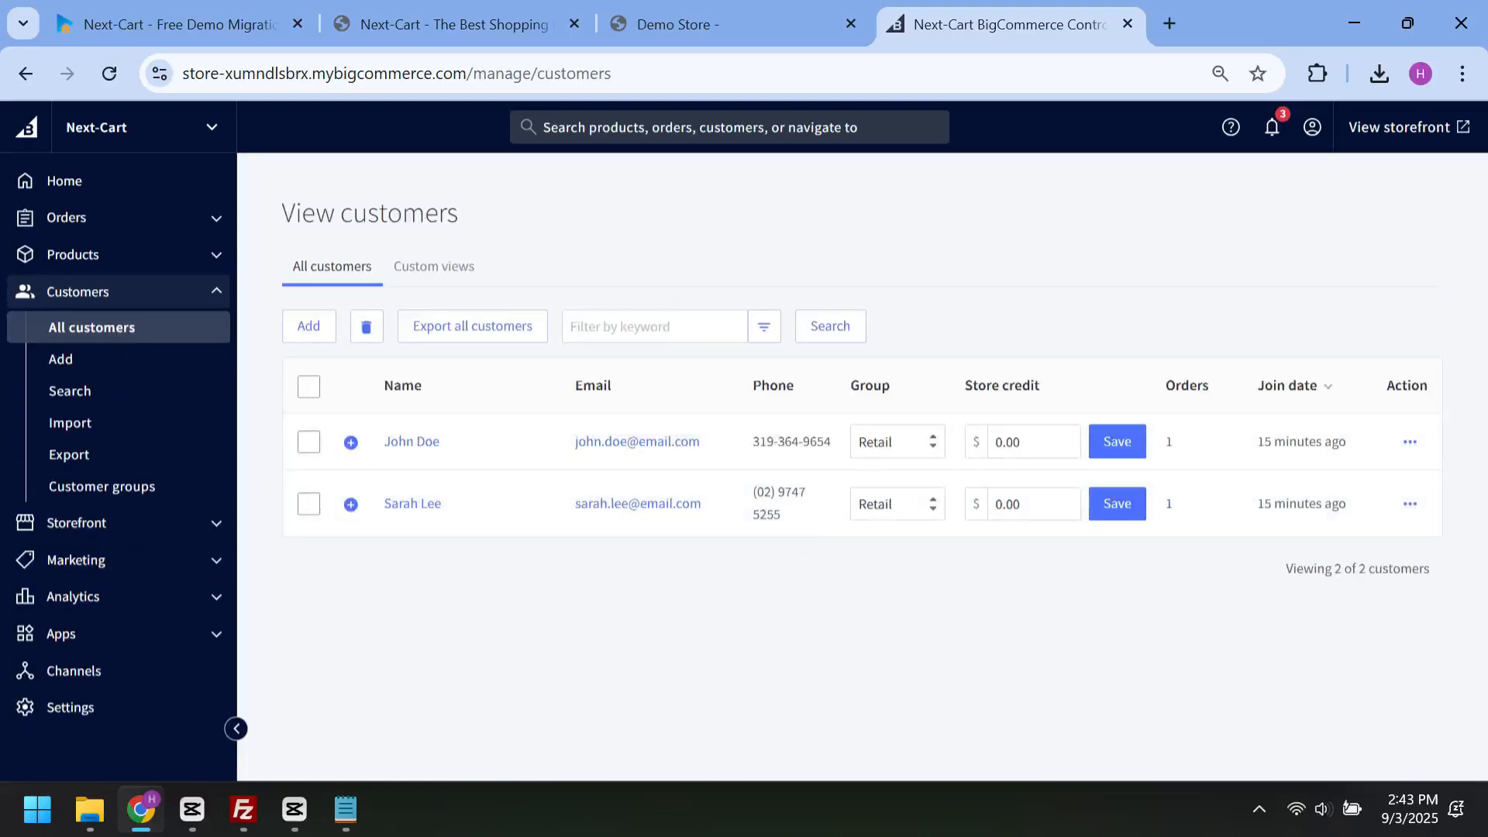
# Step: Return to the Next-Cart migration results and open the support request form from the demo satisfaction question
pyautogui.click(242, 10)
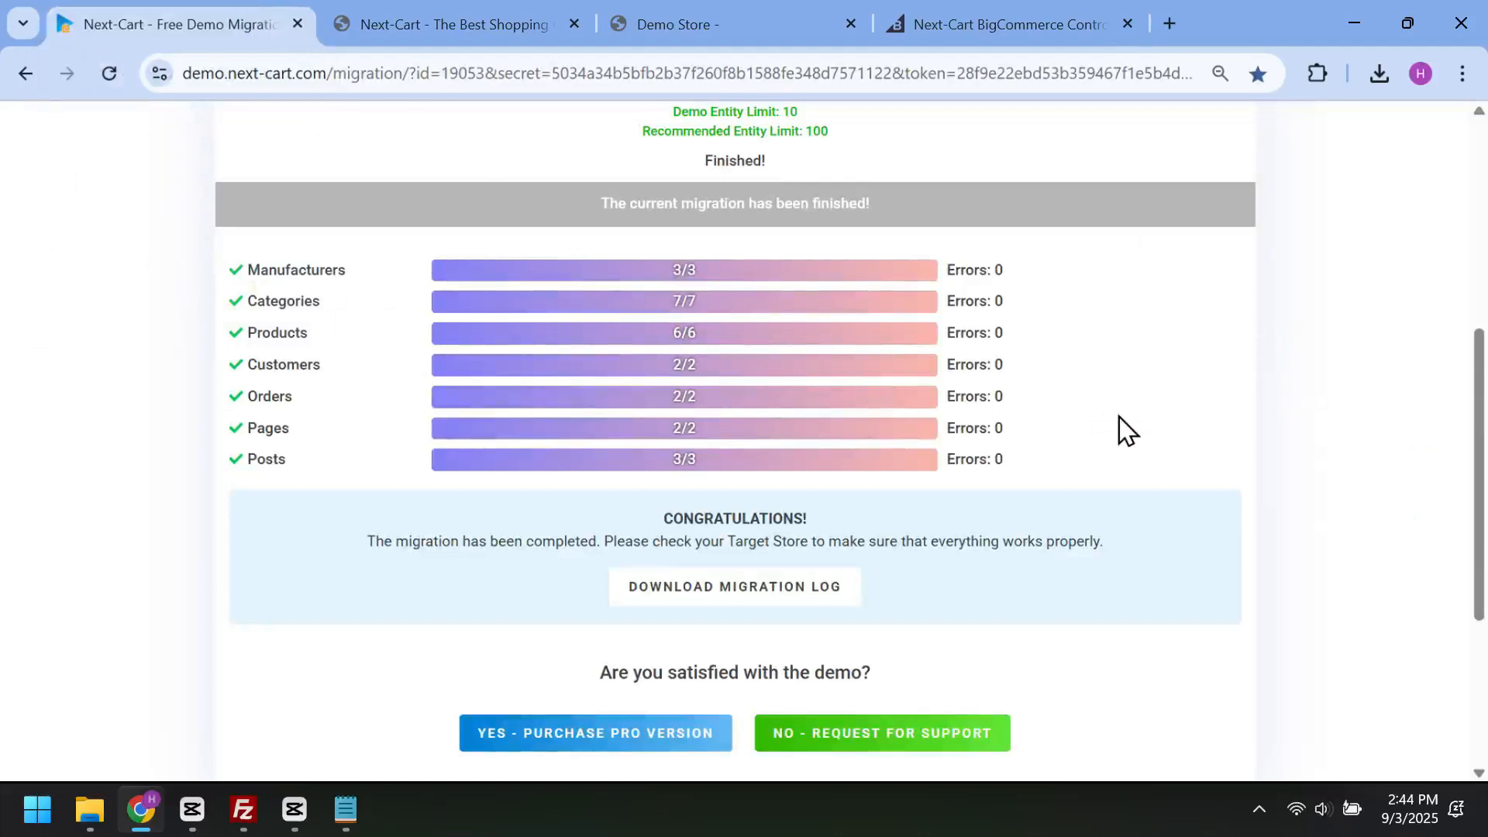
pyautogui.scroll(-2, 1154, 436)
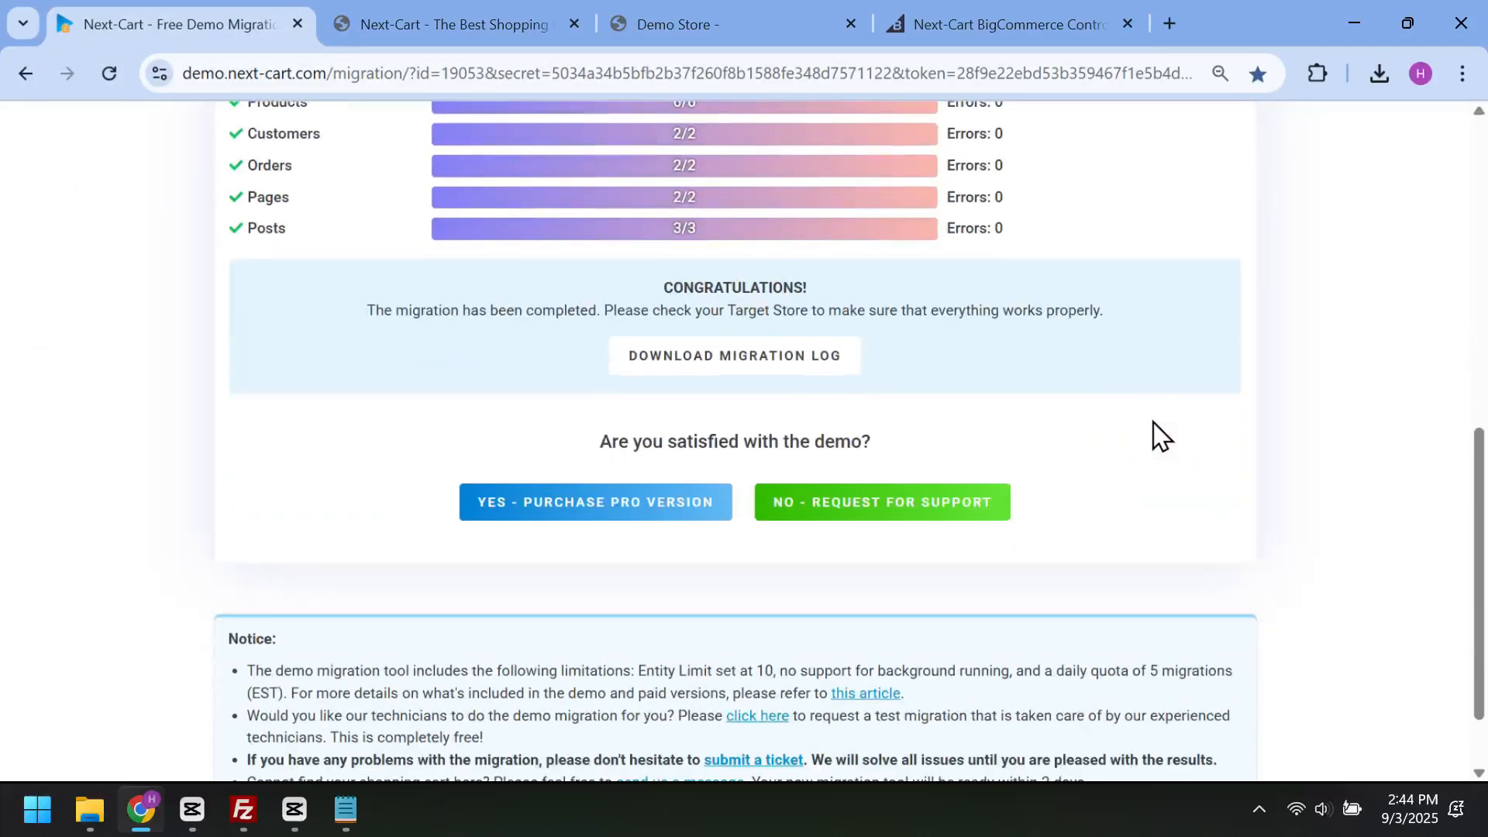
pyautogui.scroll(1, 1153, 421)
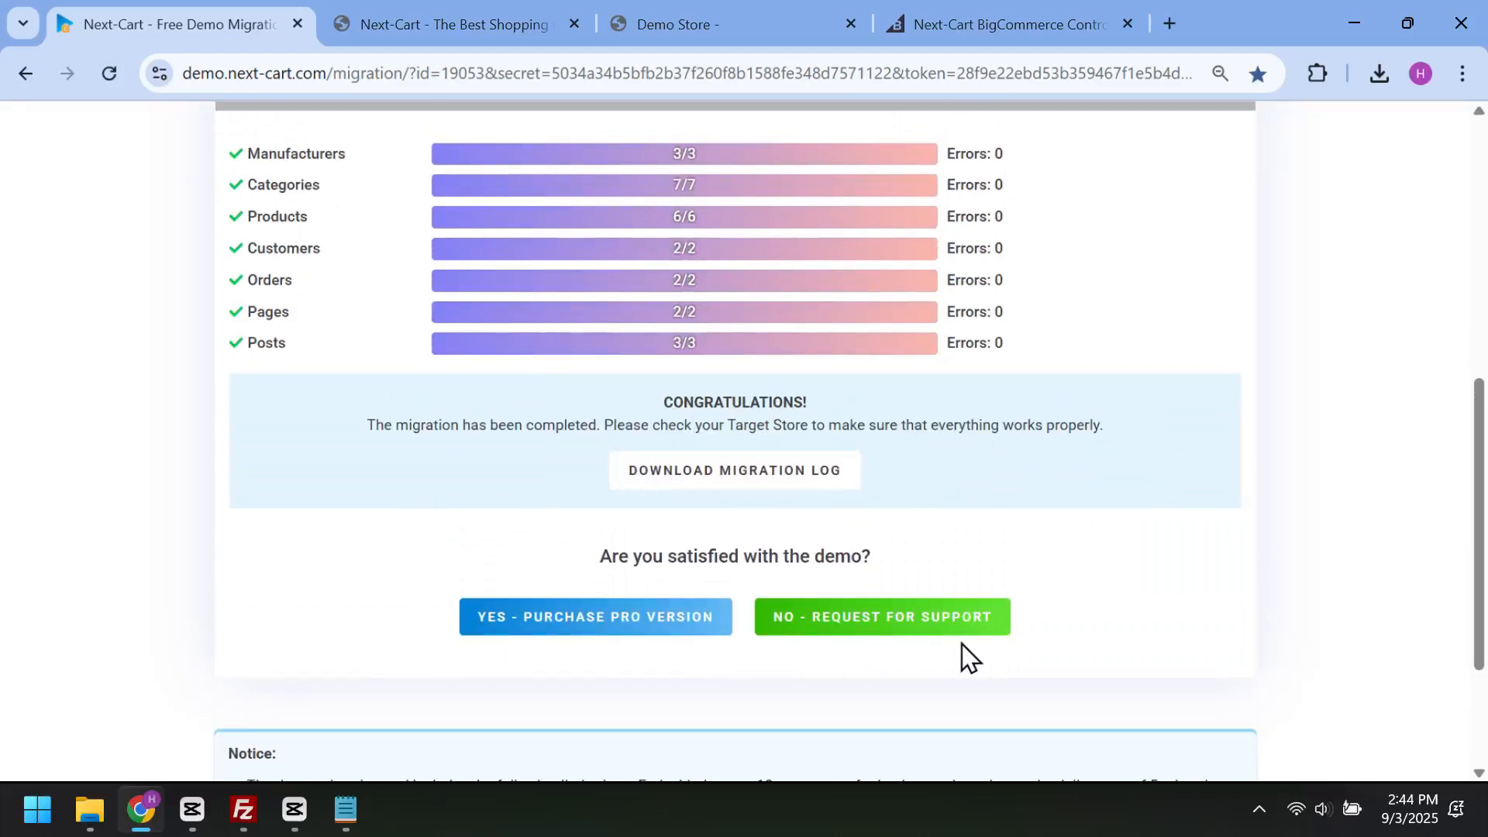
pyautogui.click(915, 624)
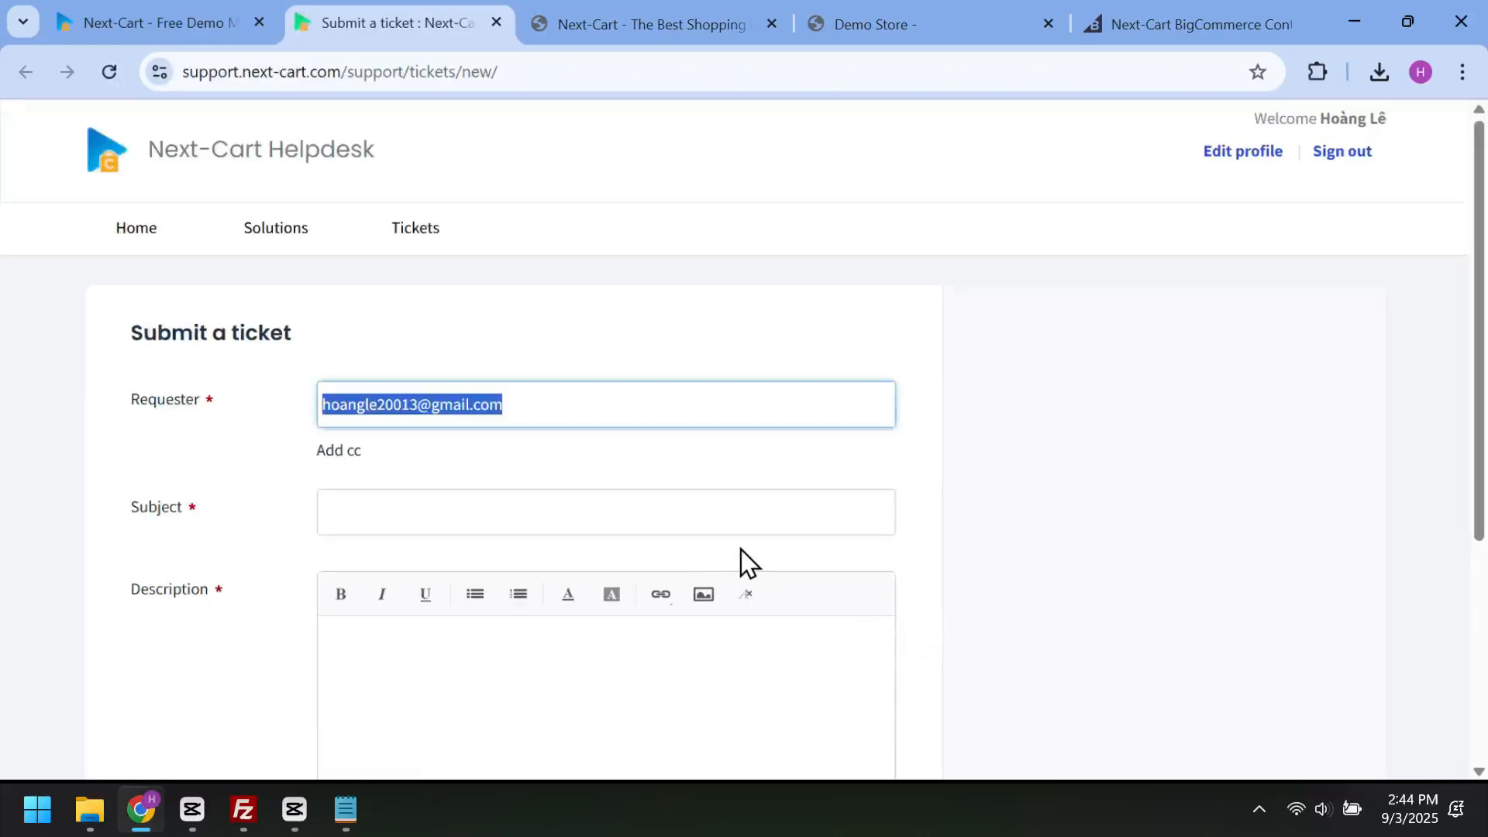
# Step: Examine the support ticket's subject, description and attachment fields without submitting, and return to the migration results
pyautogui.click(344, 437)
pyautogui.scroll(-1, 476, 449)
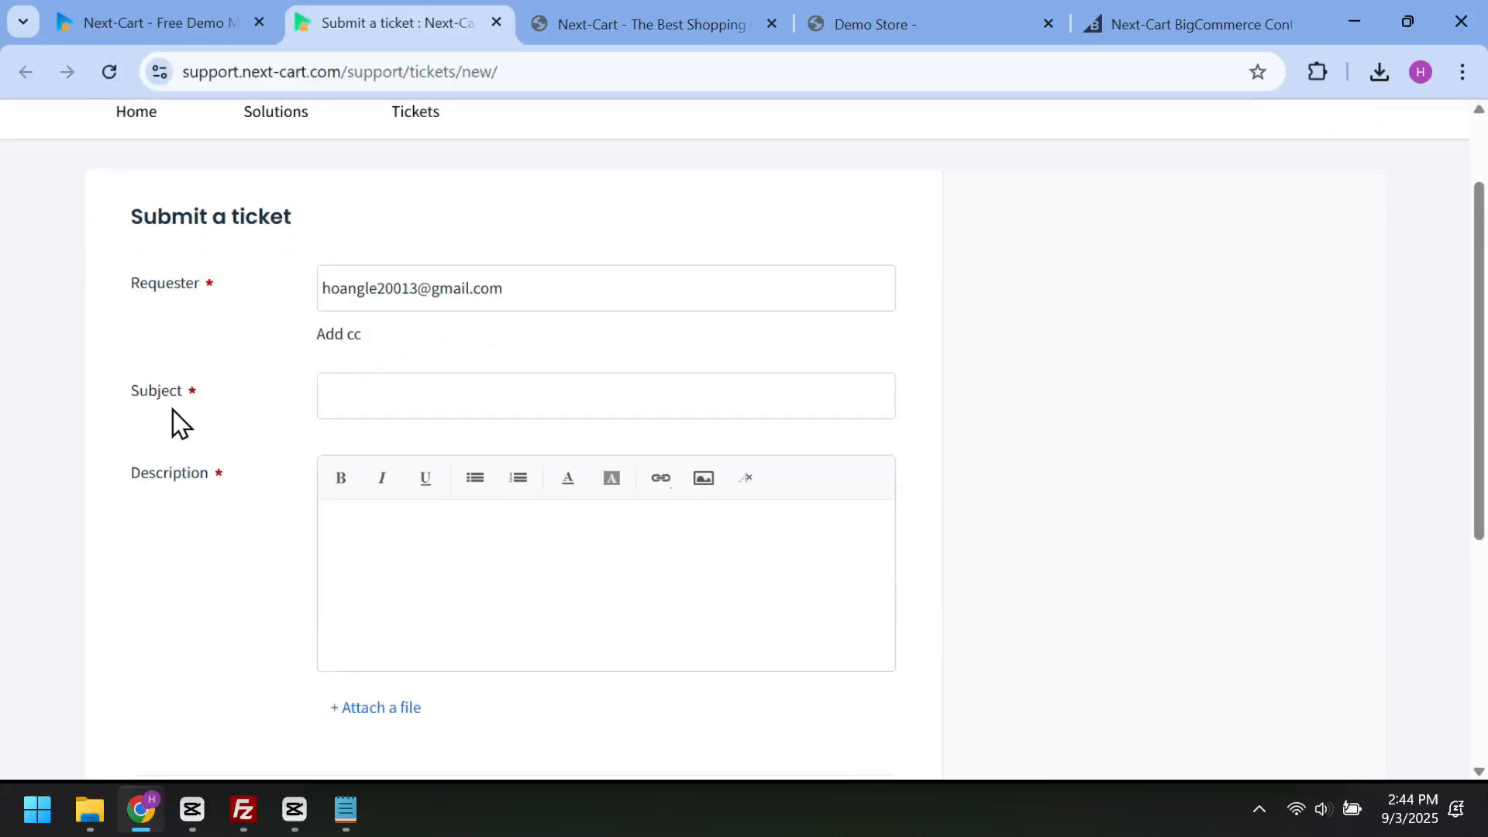
pyautogui.scroll(-3, 439, 648)
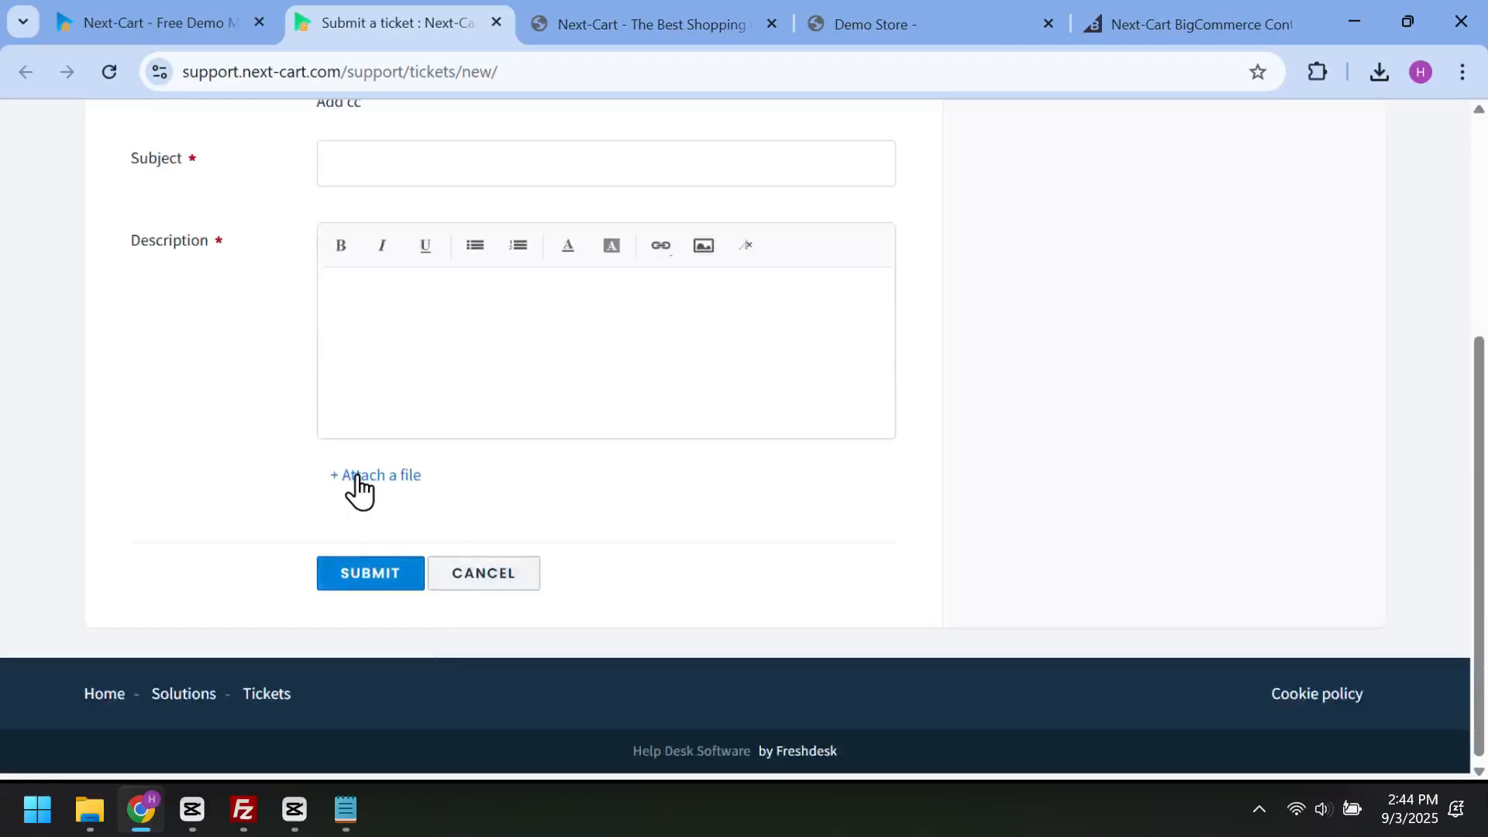
pyautogui.click(178, 22)
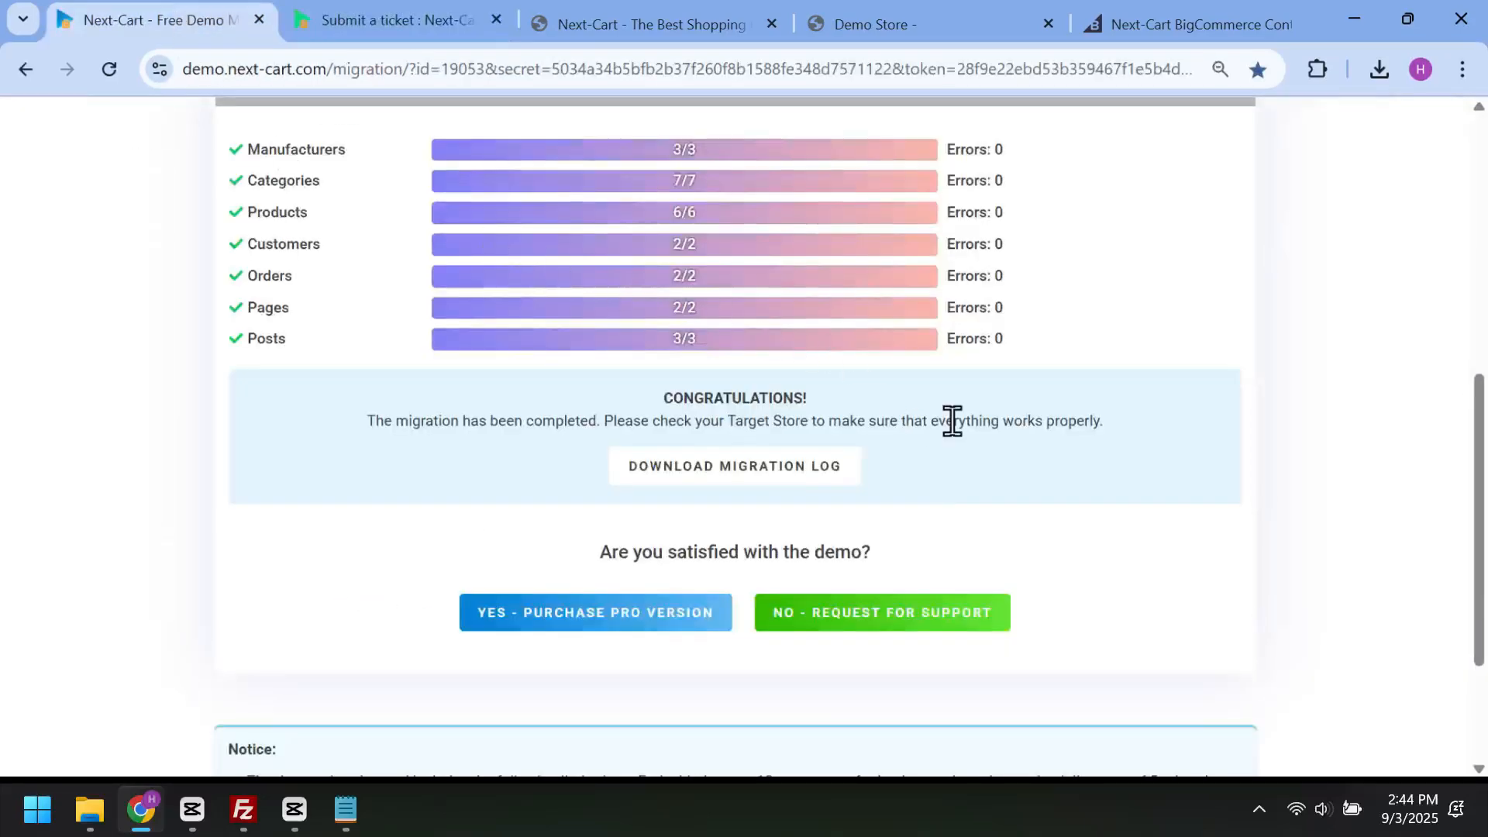